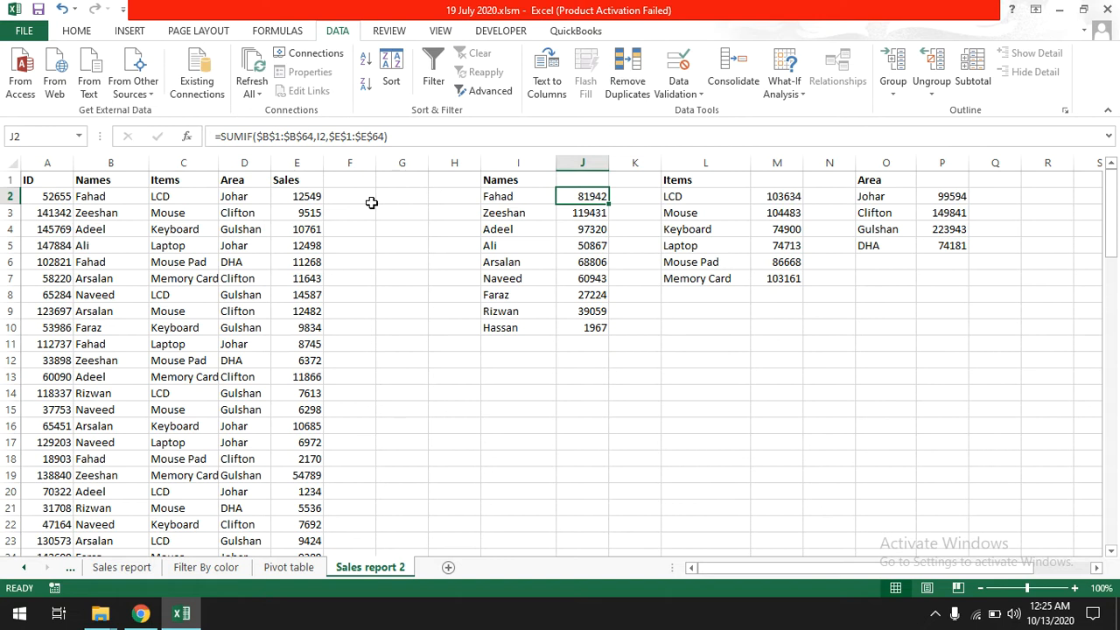
- Examine the Names, Items and Area summary tables and the SUMIF formulas behind their sales totals
drag(499, 180, 550, 313)
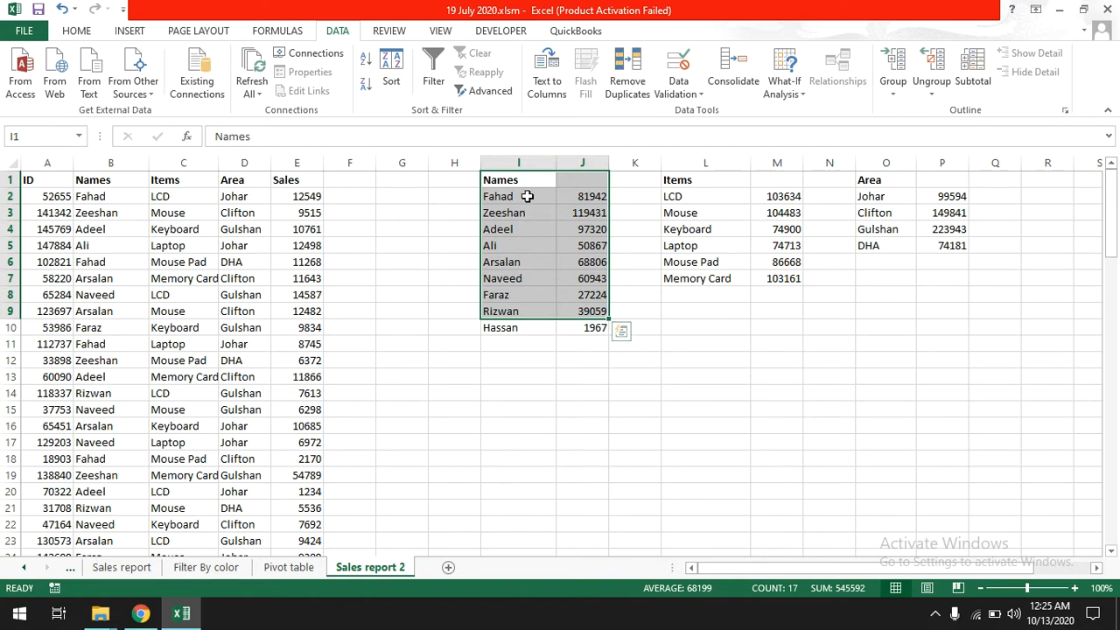
drag(528, 196, 580, 196)
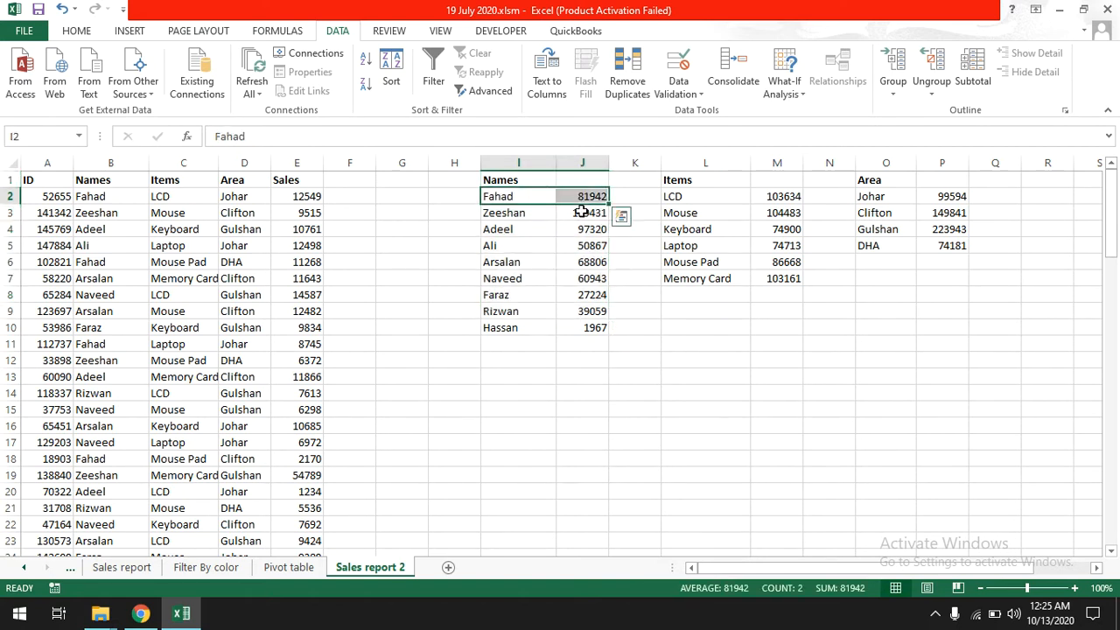
click(582, 212)
click(782, 199)
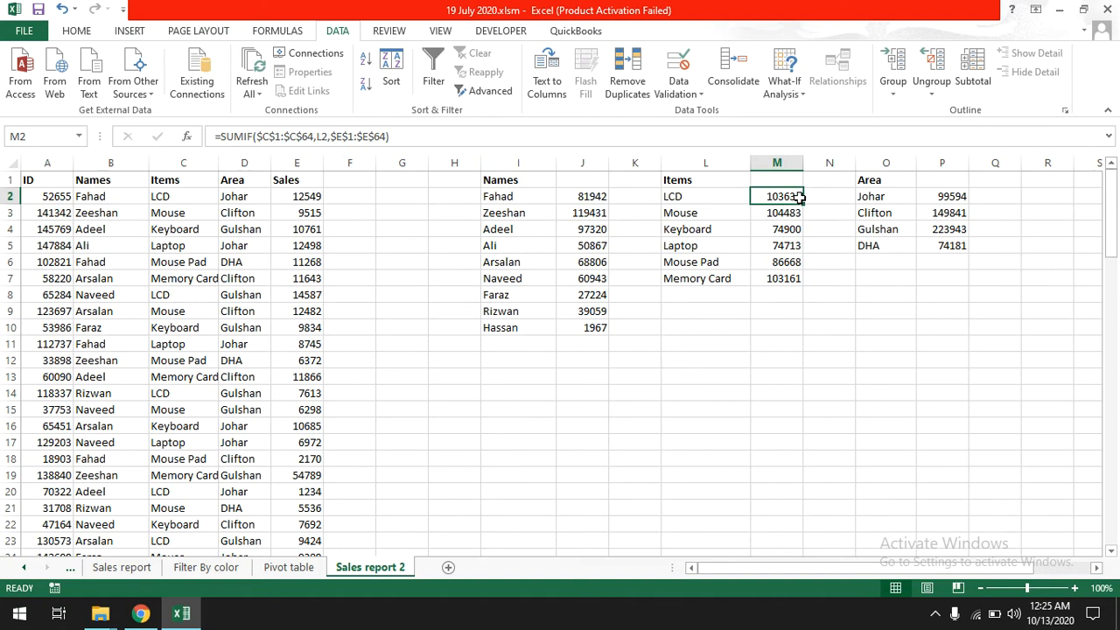
click(948, 196)
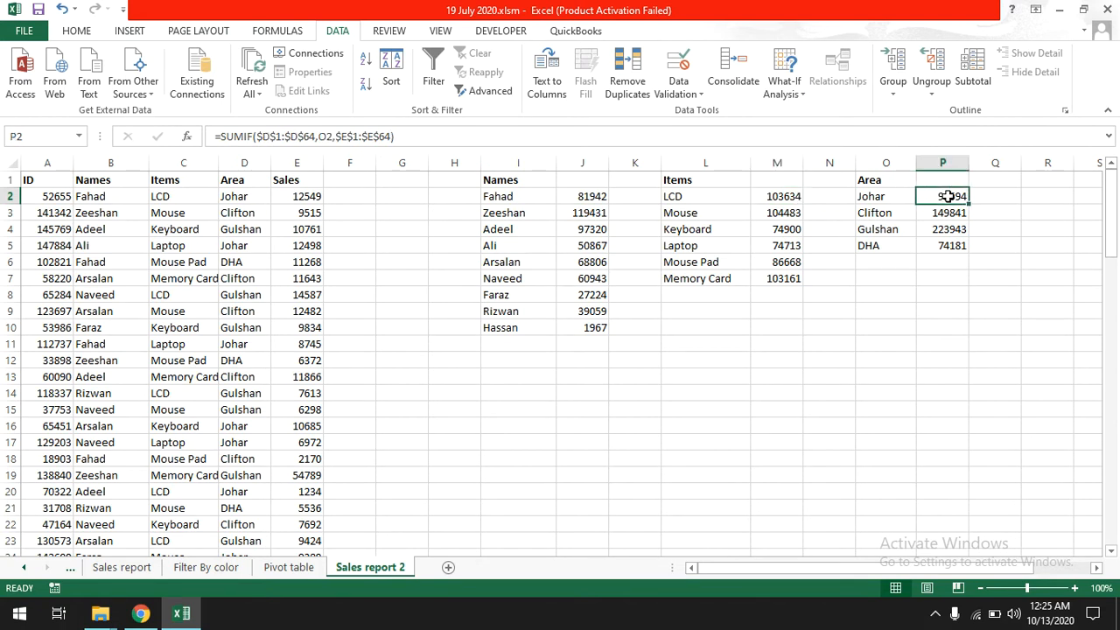
click(532, 199)
click(687, 199)
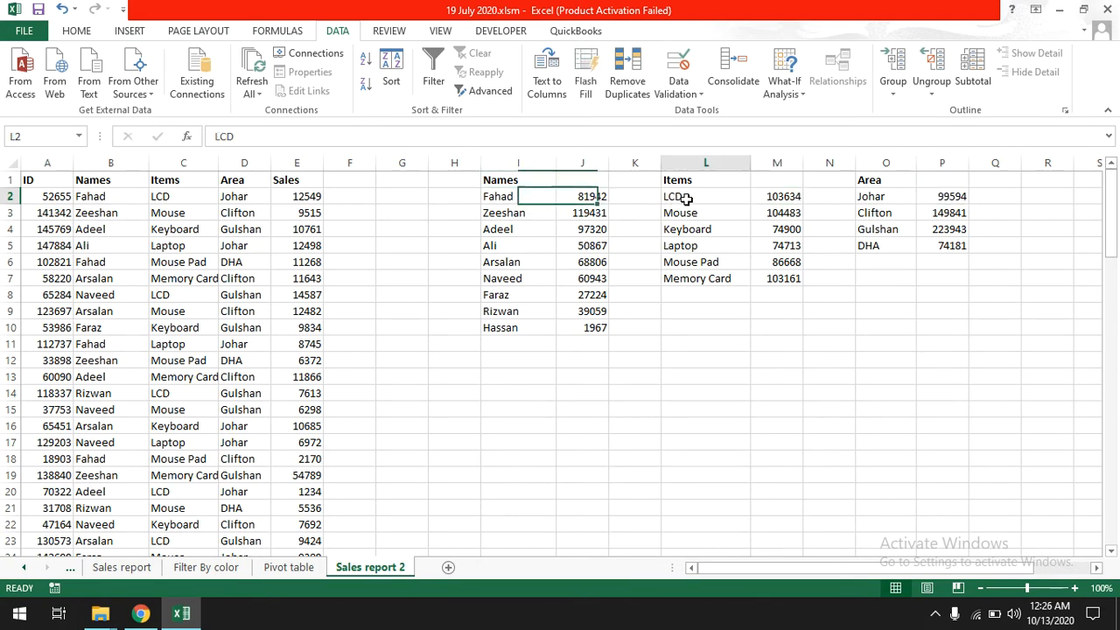
click(495, 199)
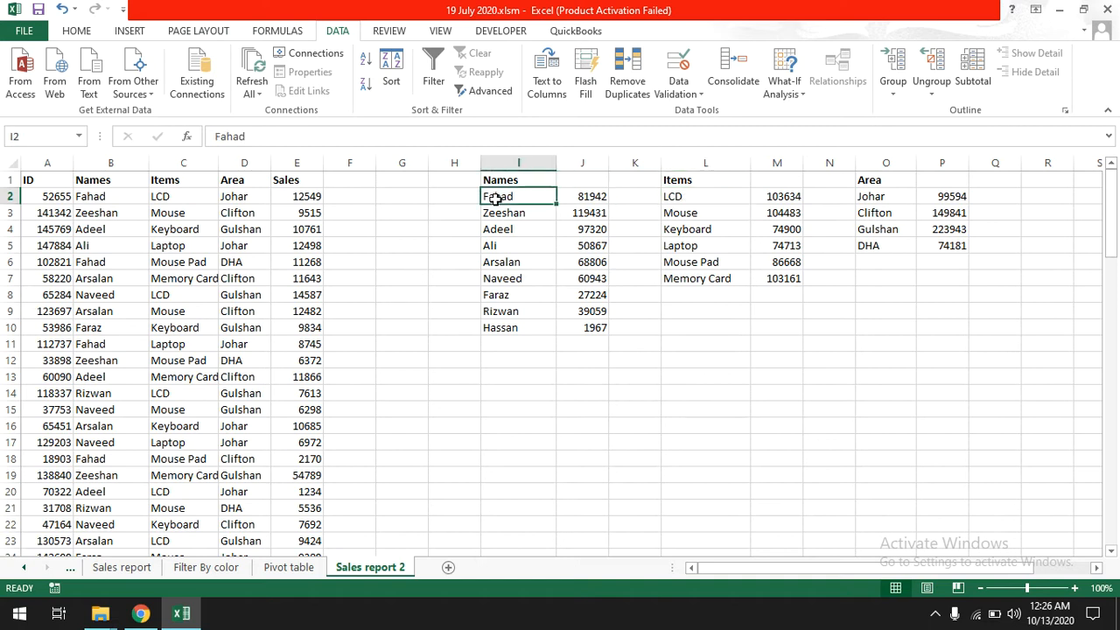
click(905, 199)
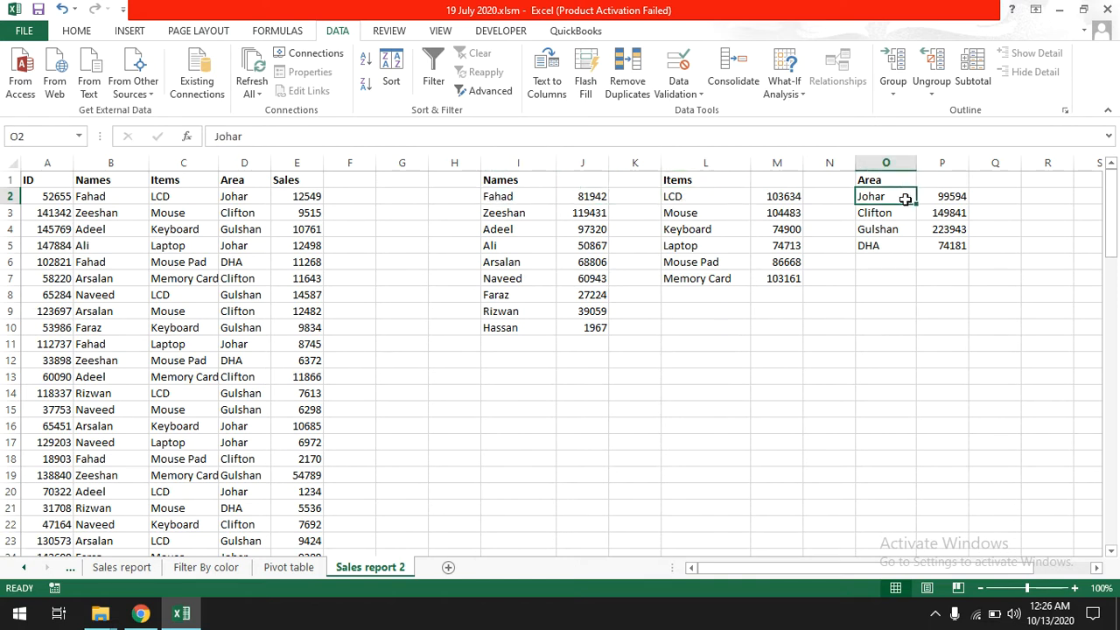
click(584, 197)
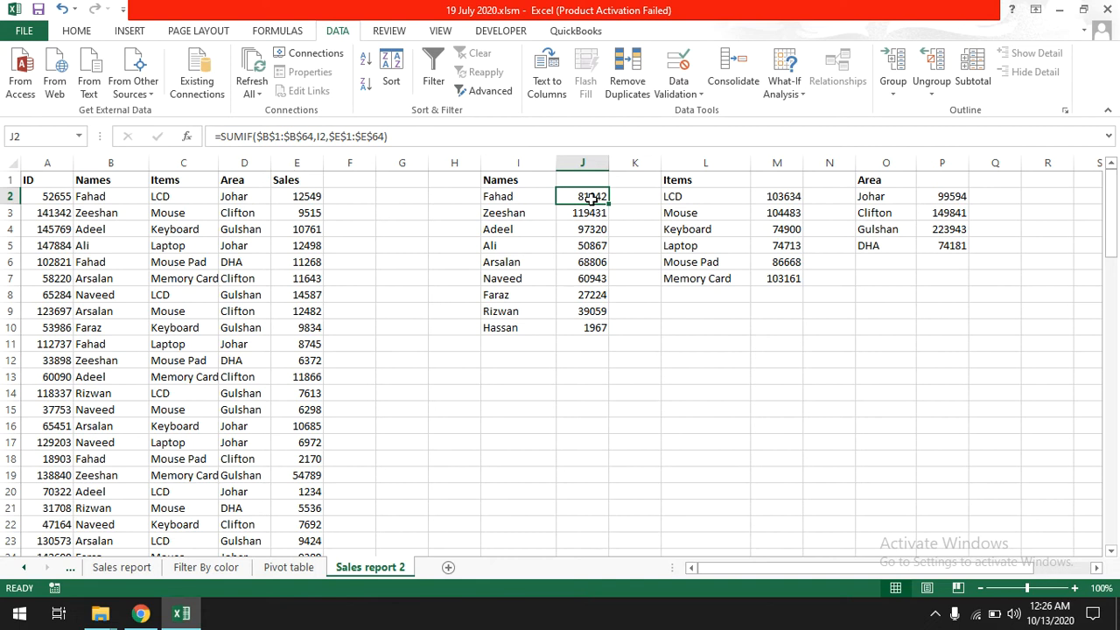
- Copy the list of names in I2:I10 into the column cells starting at I13
drag(525, 197, 514, 326)
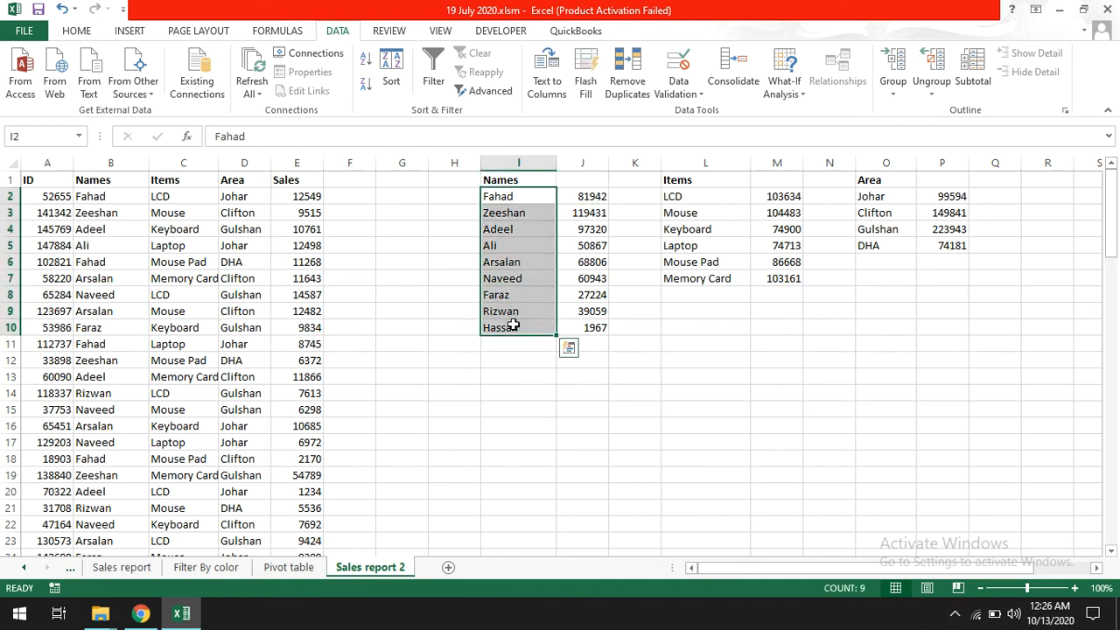
key(ctrl+c)
click(514, 377)
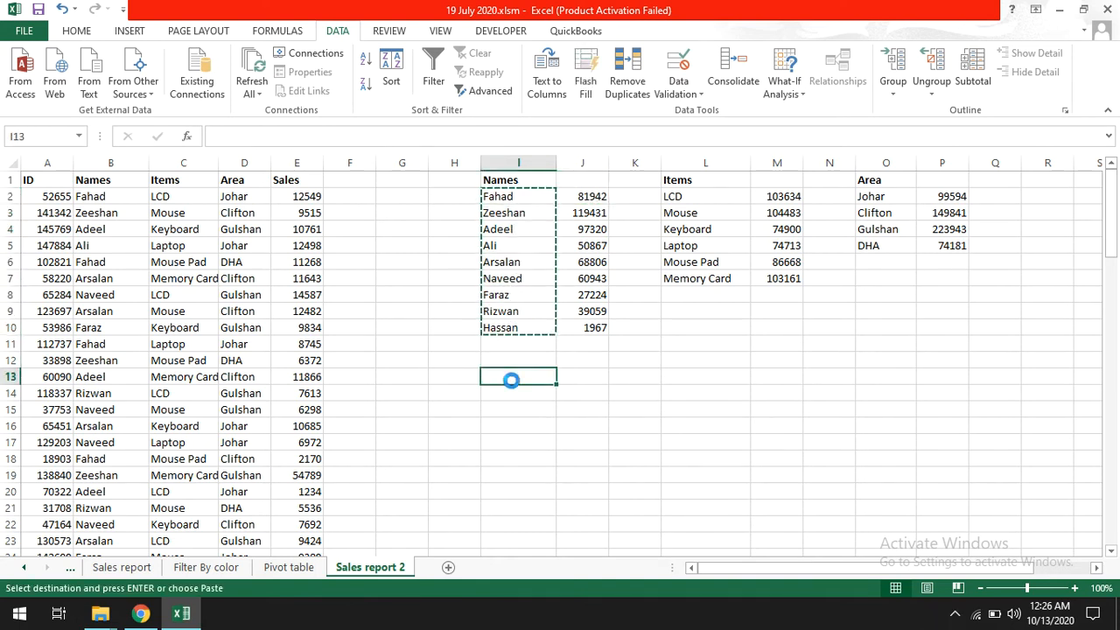
key(ctrl+v)
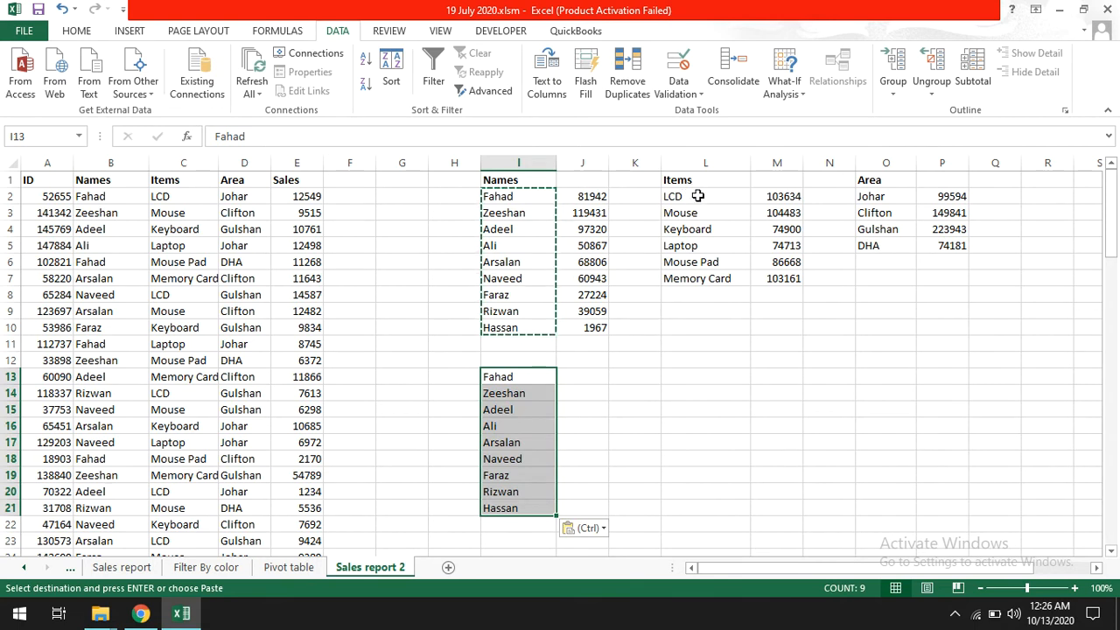
- Copy the item list in L2:L7 and paste it transposed as a header row starting at J12
drag(697, 194, 700, 276)
key(ctrl+c)
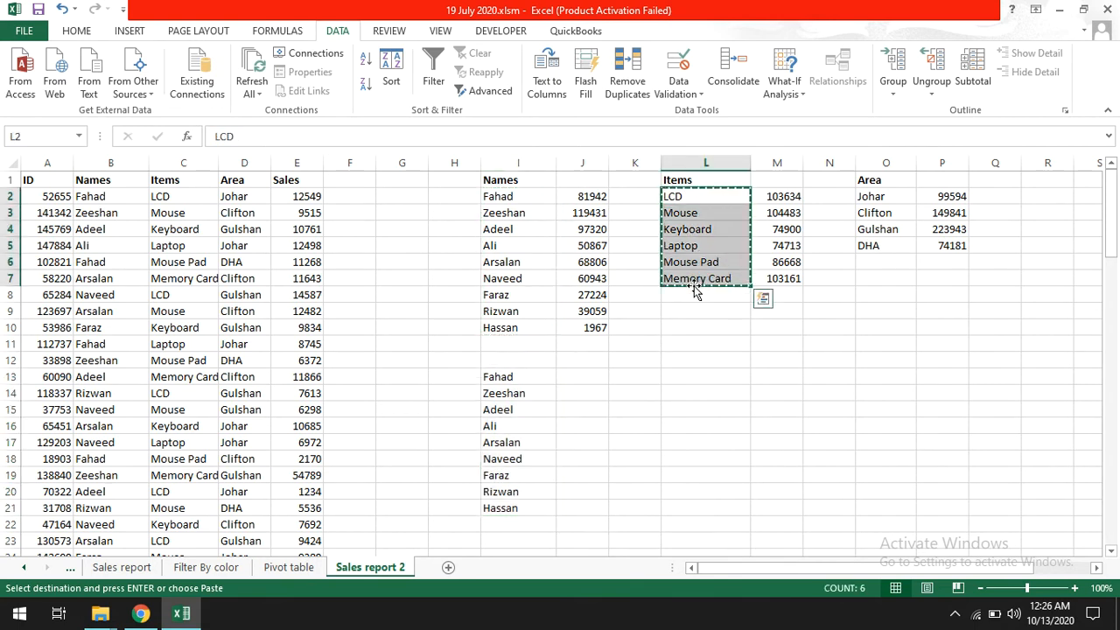
right_click(591, 360)
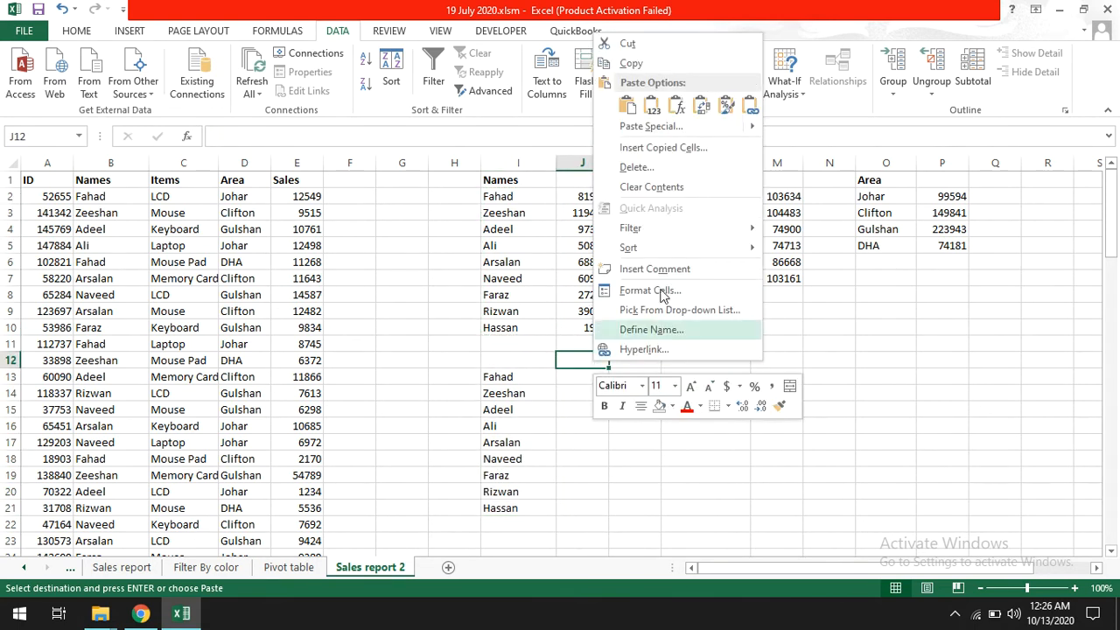
click(702, 107)
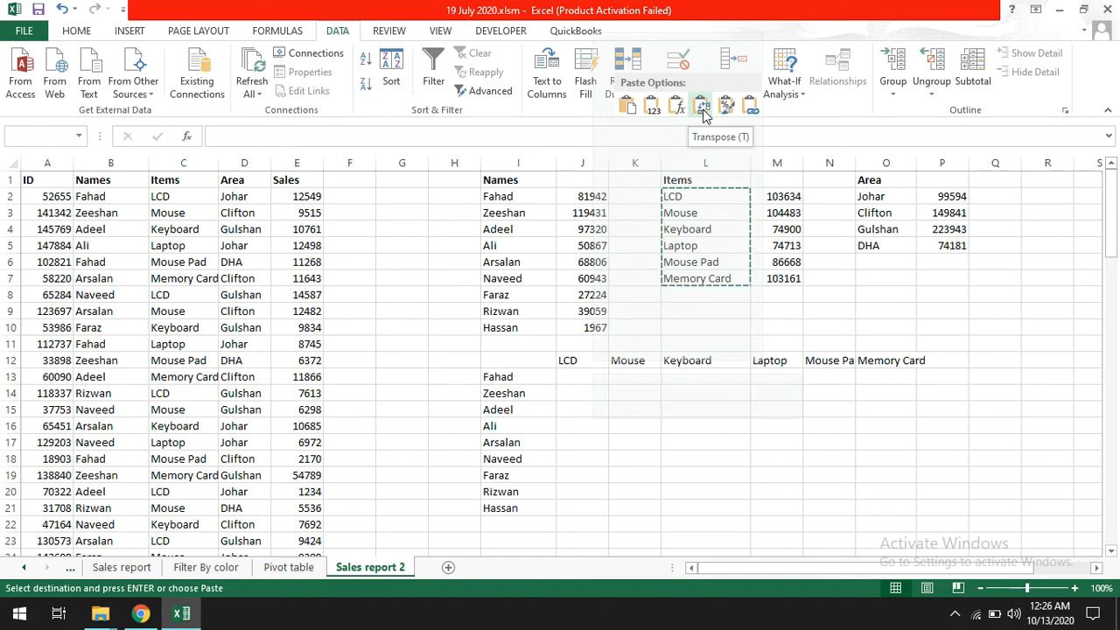
click(702, 109)
- Select the new grid I12:O21 and autofit columns O and N so the Memory Card and Mouse Pad headers fit
drag(522, 362, 888, 503)
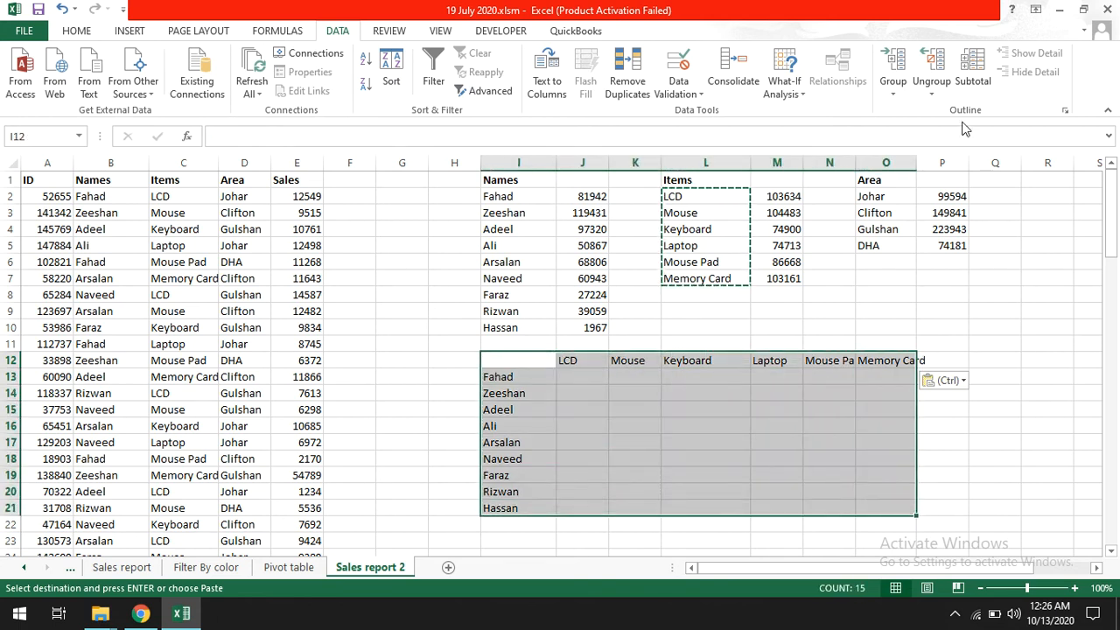
double_click(922, 166)
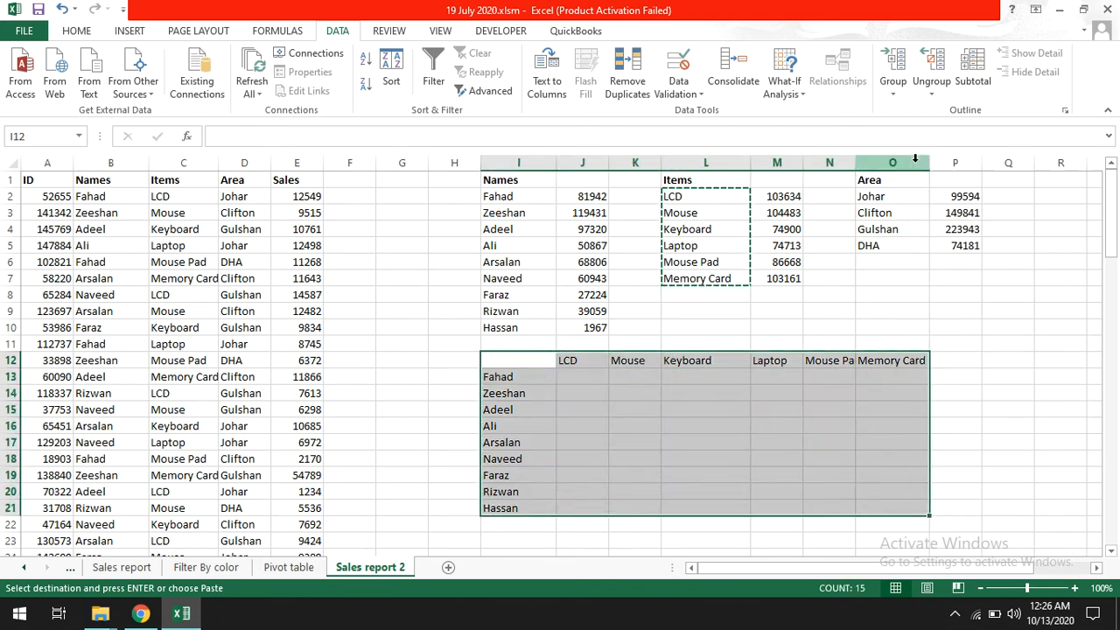
double_click(855, 166)
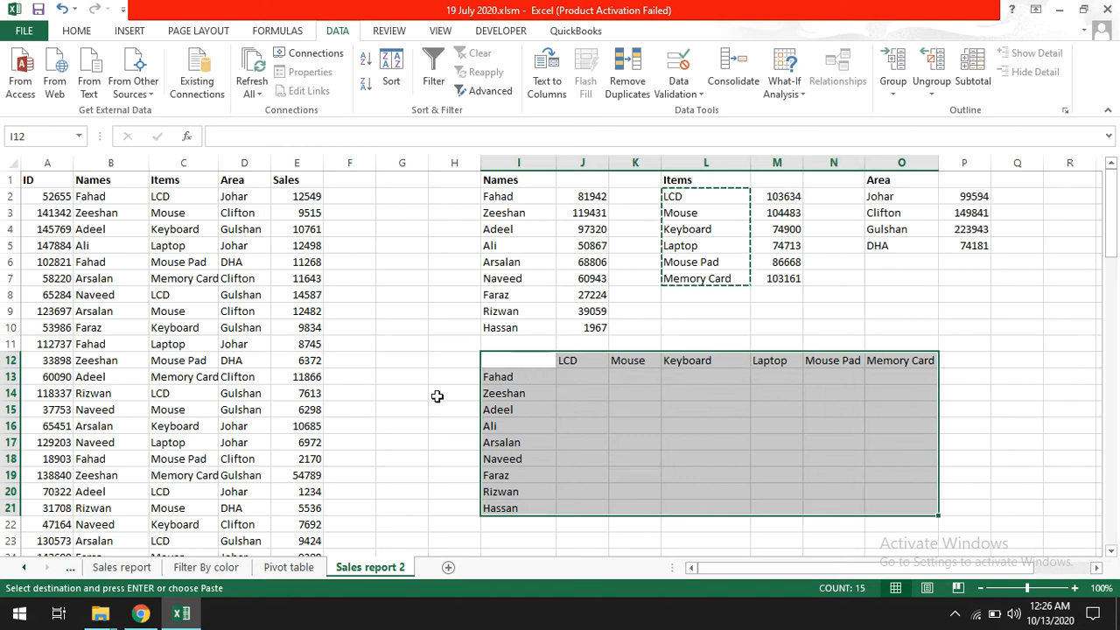
- On the Pivot table sheet, add the Names field and arrange the pivot with Names as rows and Area as columns
click(287, 567)
click(130, 245)
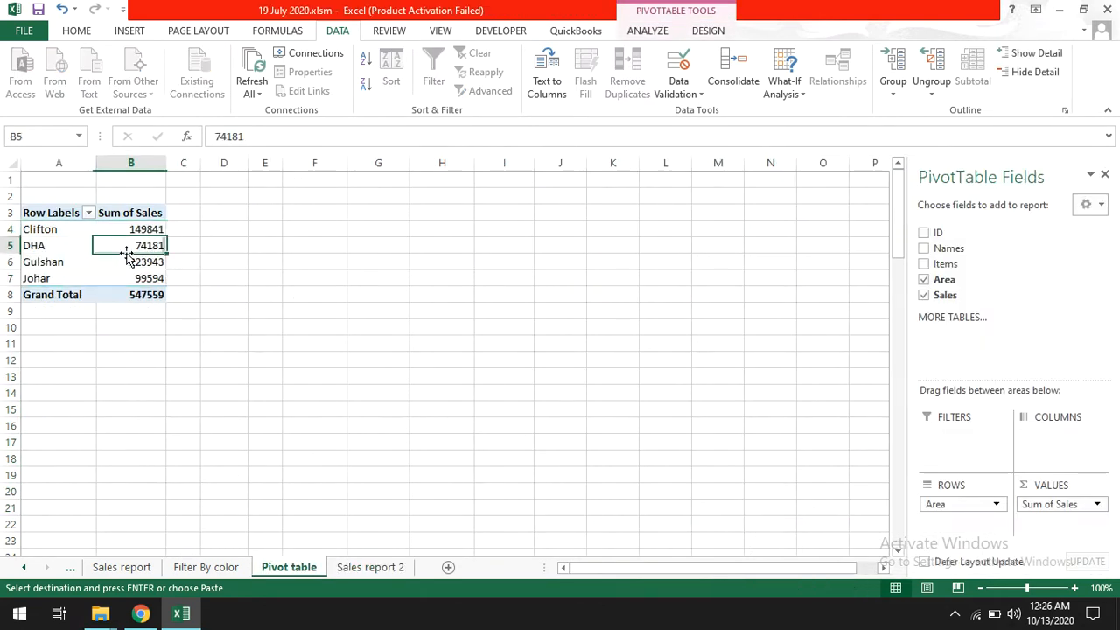
click(923, 248)
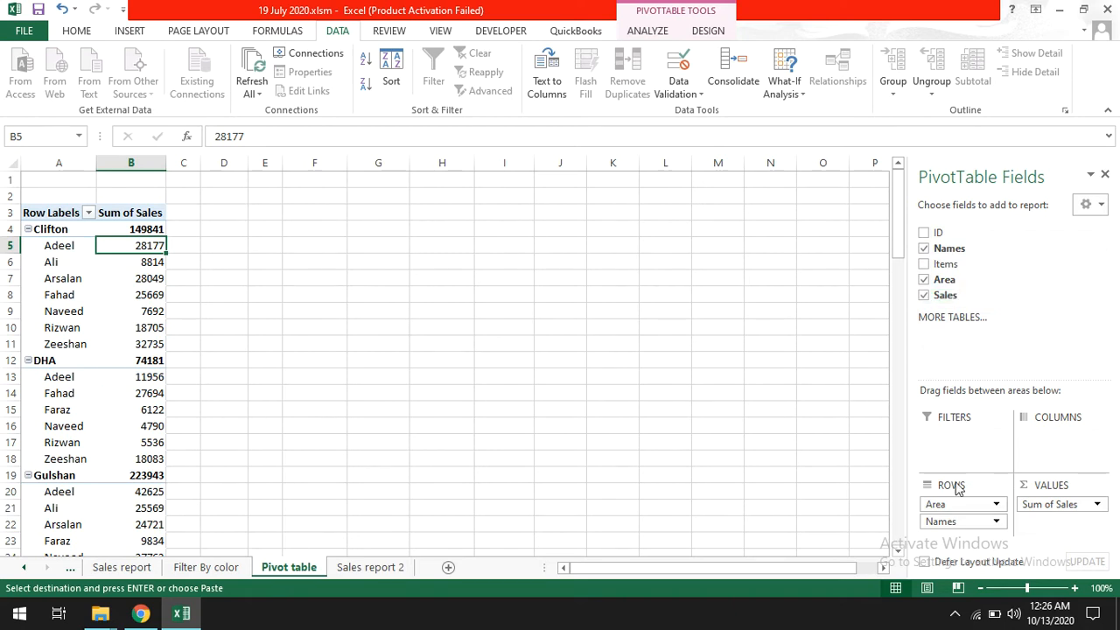
drag(932, 521, 1041, 437)
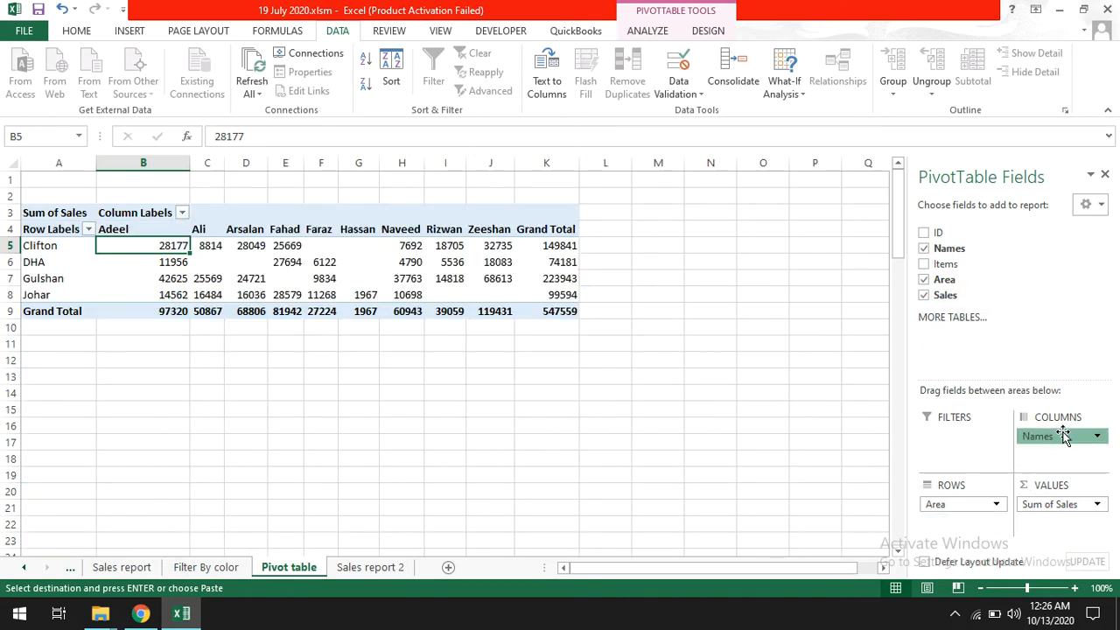
drag(1058, 436, 964, 523)
drag(943, 504, 1054, 437)
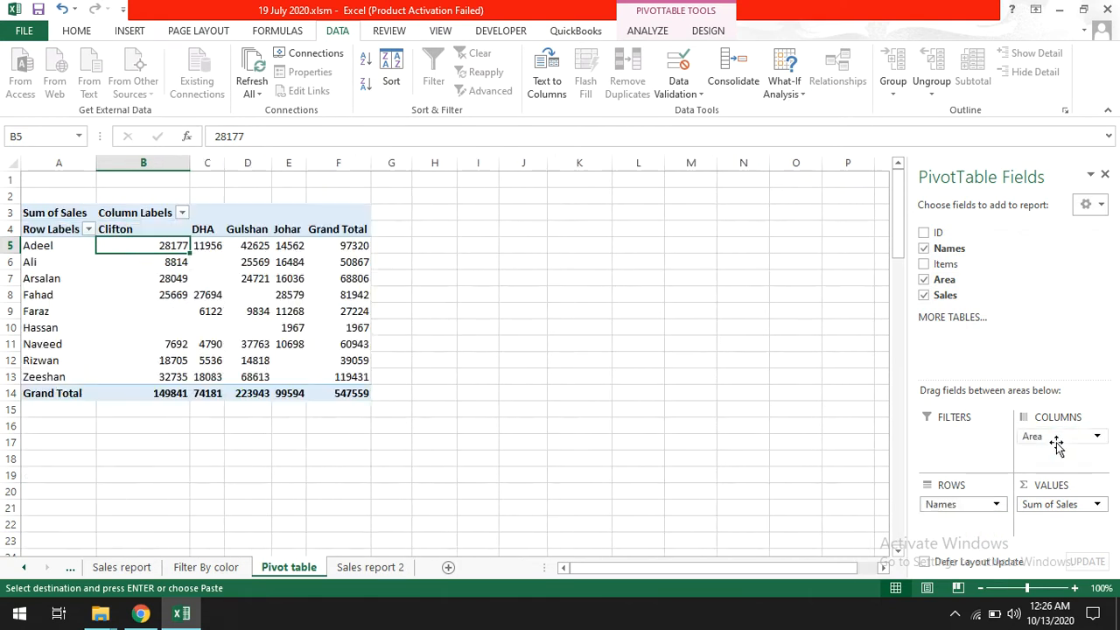
drag(64, 230, 292, 378)
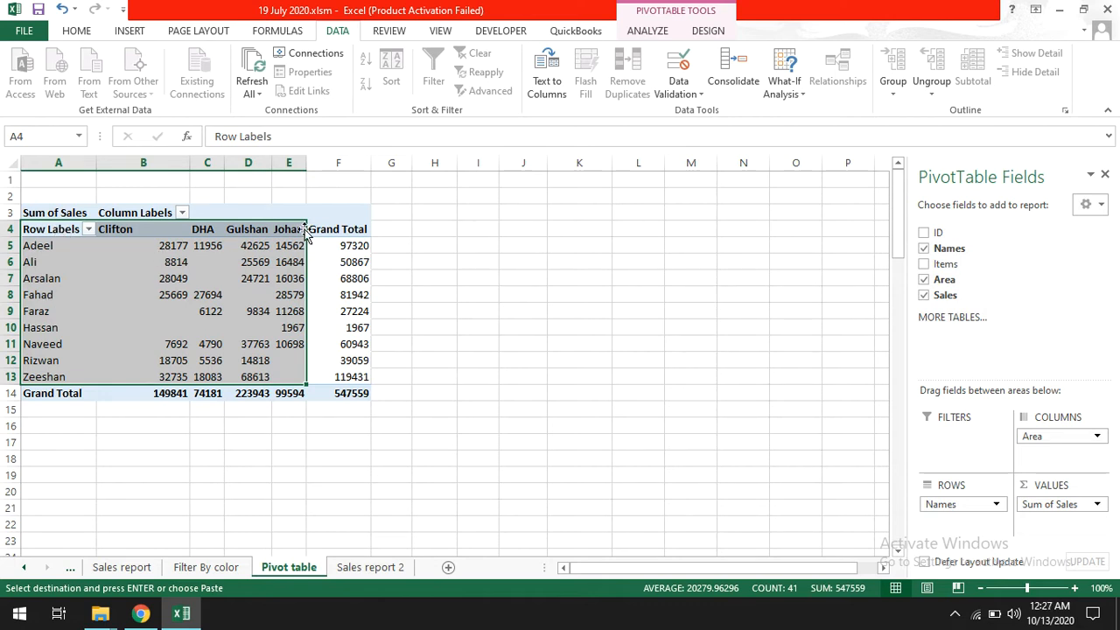
- On the Sales report 2 sheet, start a SUMIFS formula in J13 with the absolute sum range $E$1:$E$64
click(398, 567)
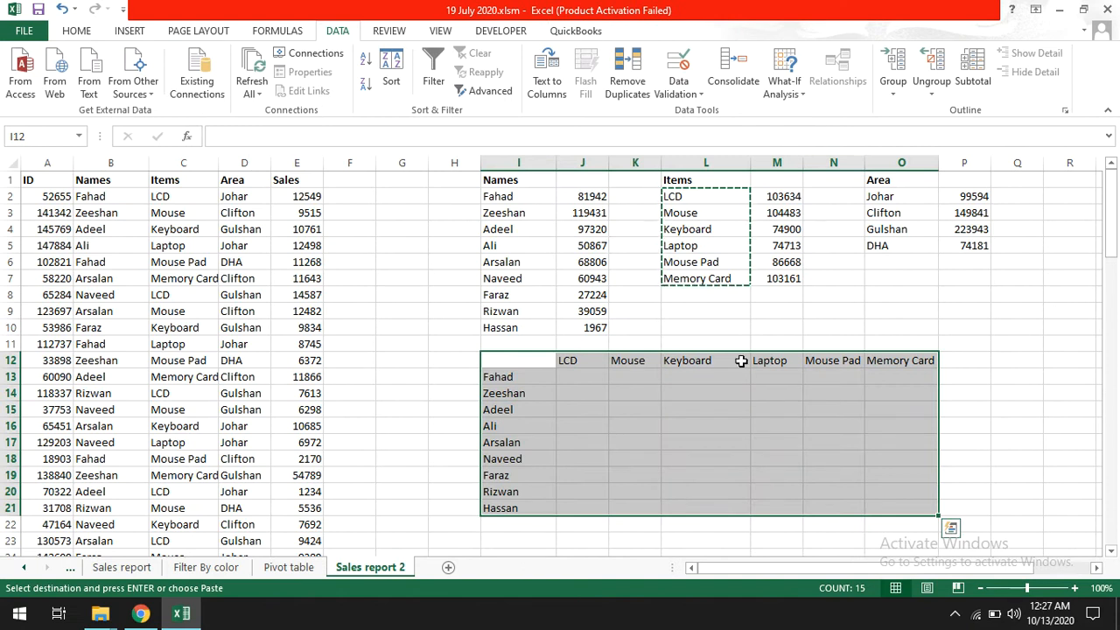
click(576, 377)
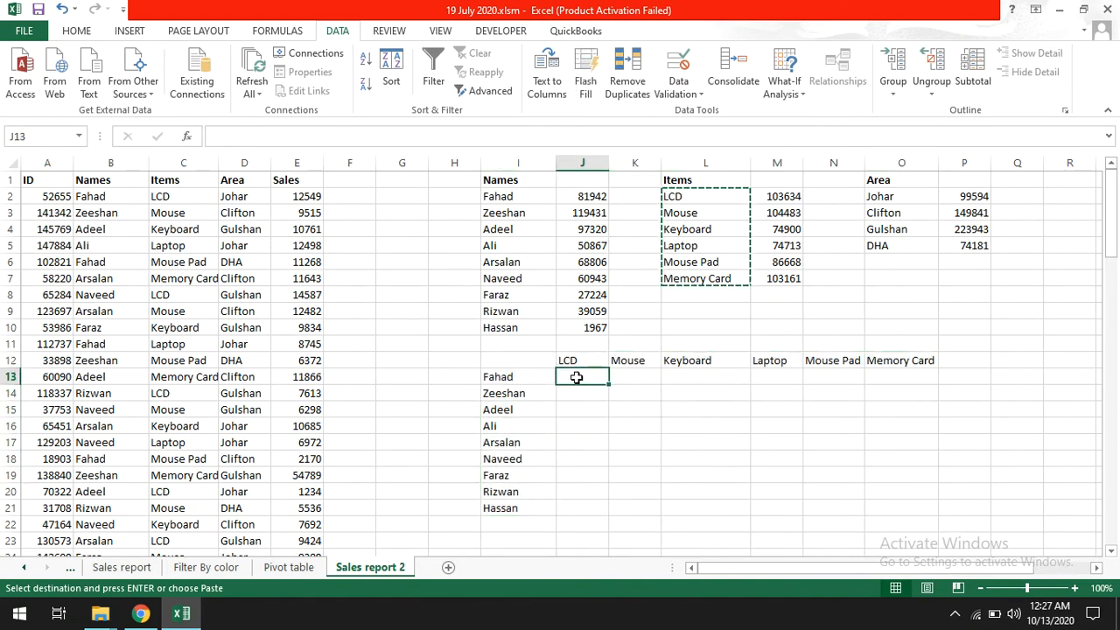
text(=sumifs)
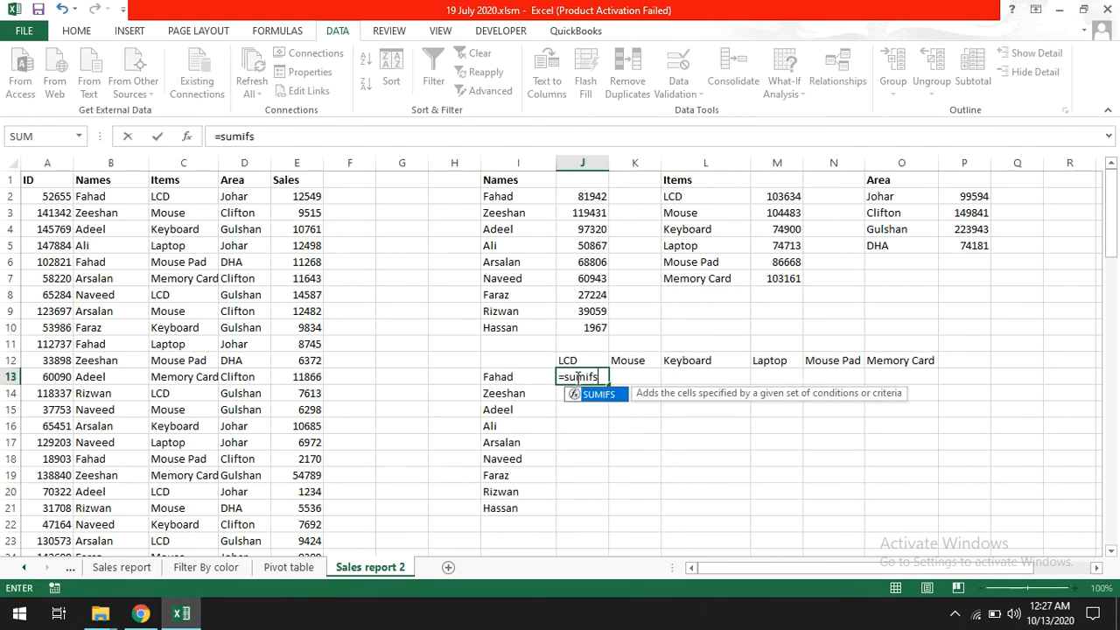
text(()
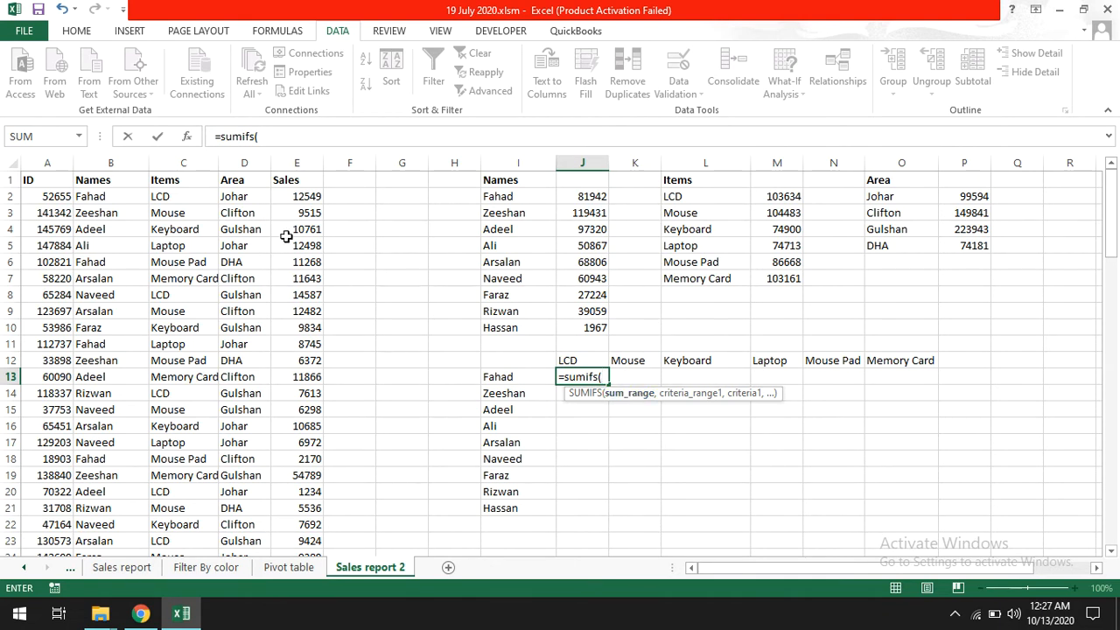
click(301, 180)
key(ctrl+shift+Down)
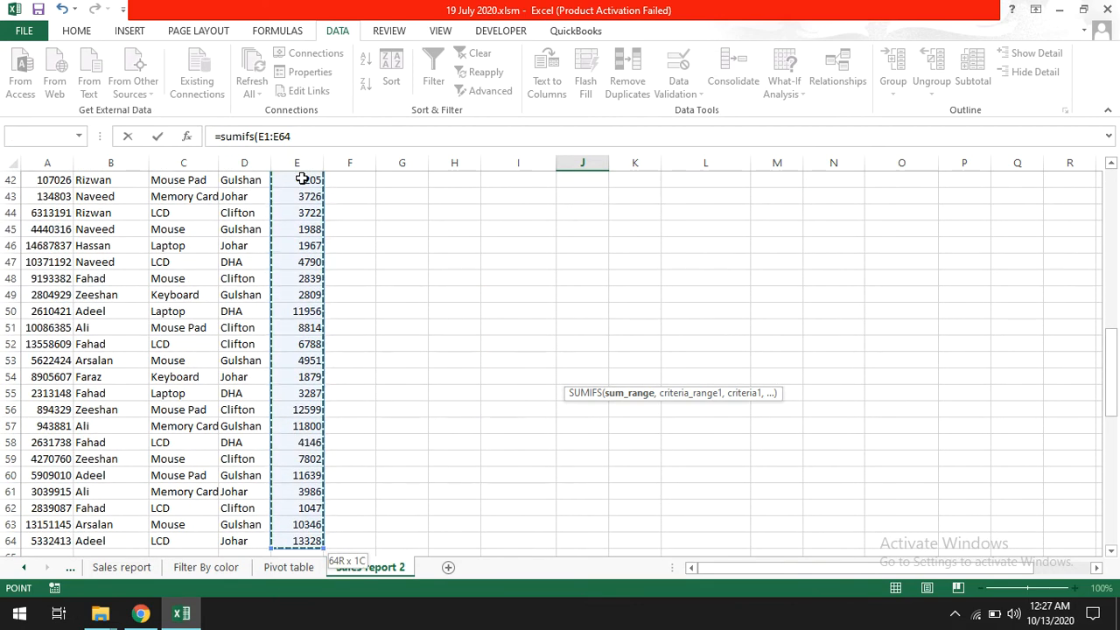
key(F4)
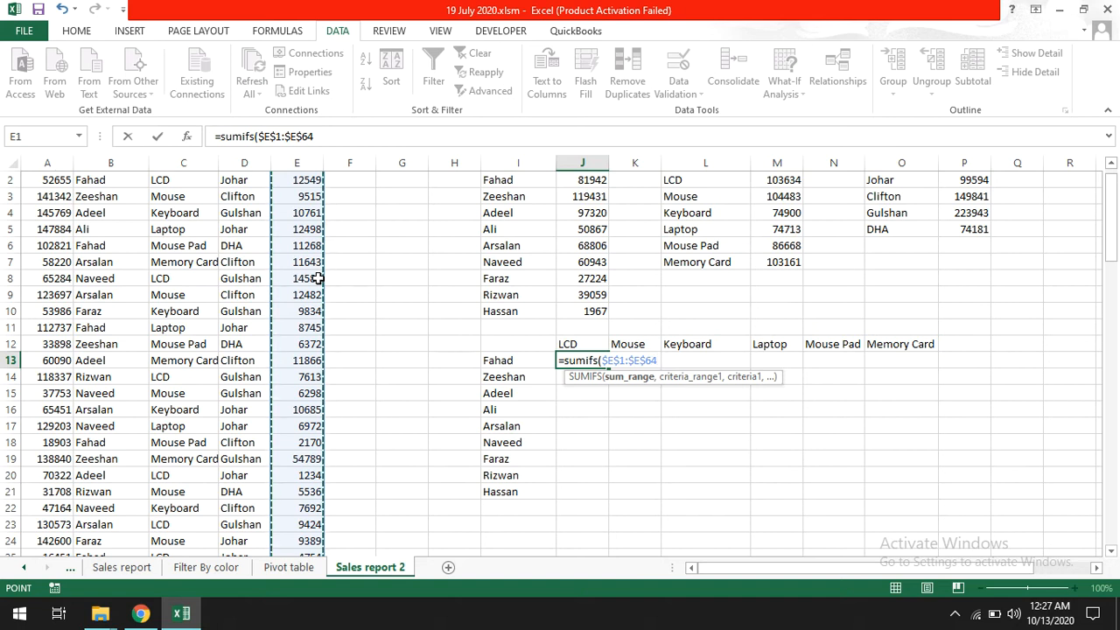
text(,)
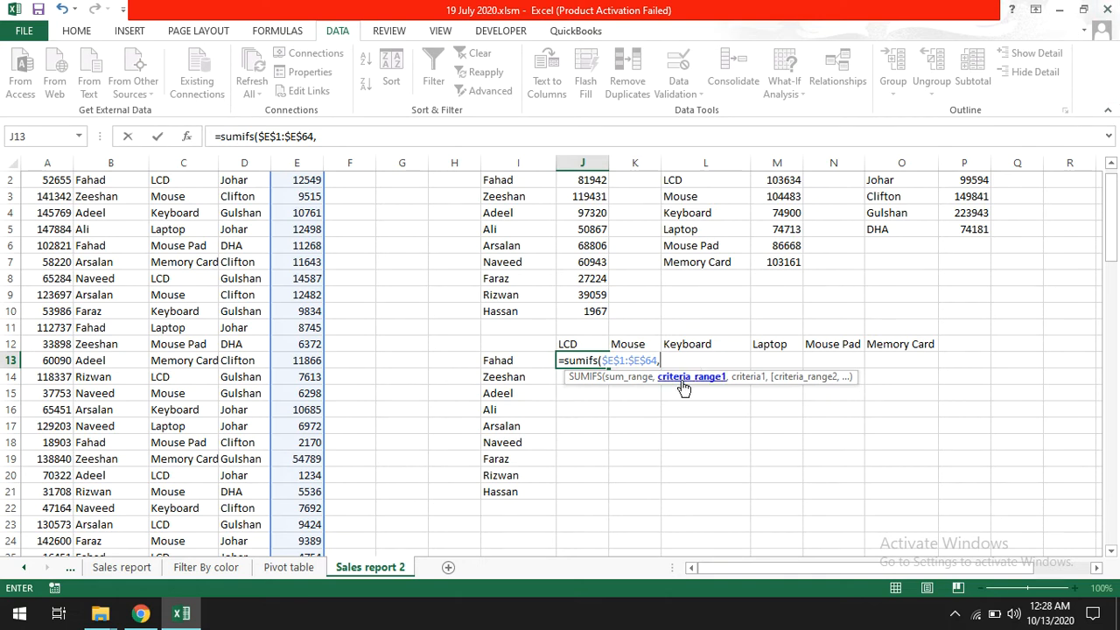
- Add the first condition to the SUMIFS formula: absolute criteria range $B$1:$B$64 with criterion I13
click(122, 178)
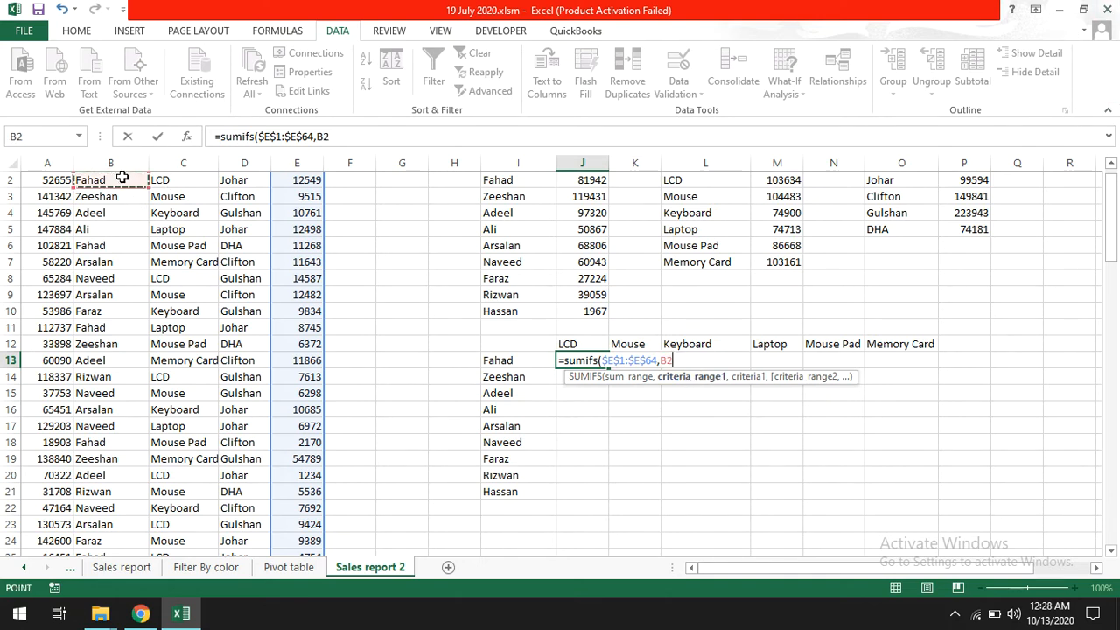
key(Up)
key(ctrl+shift+Down)
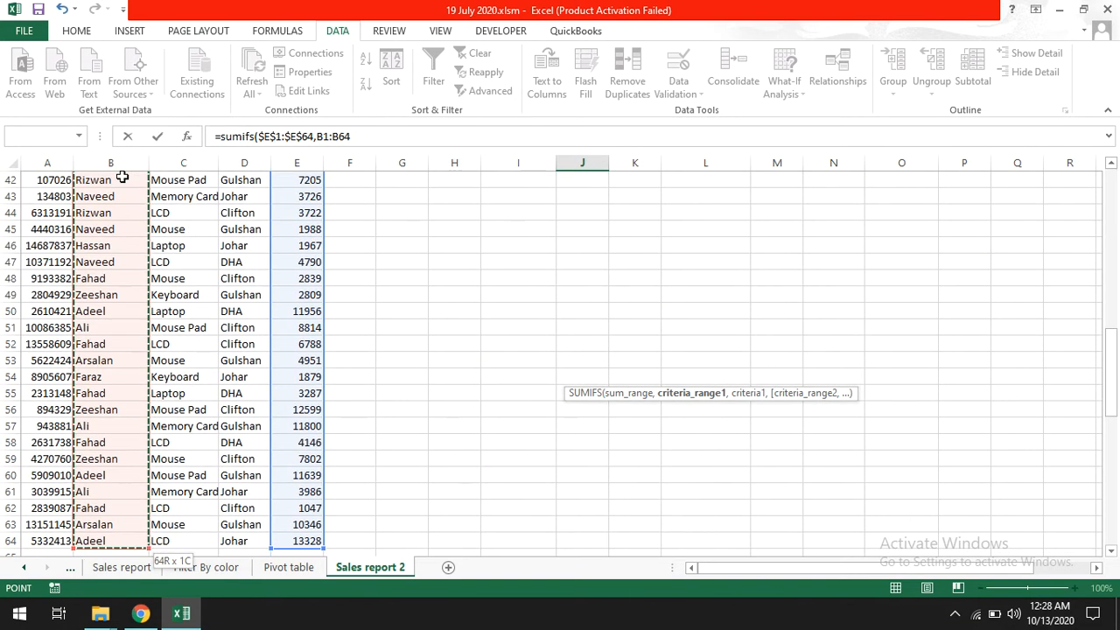
key(F4)
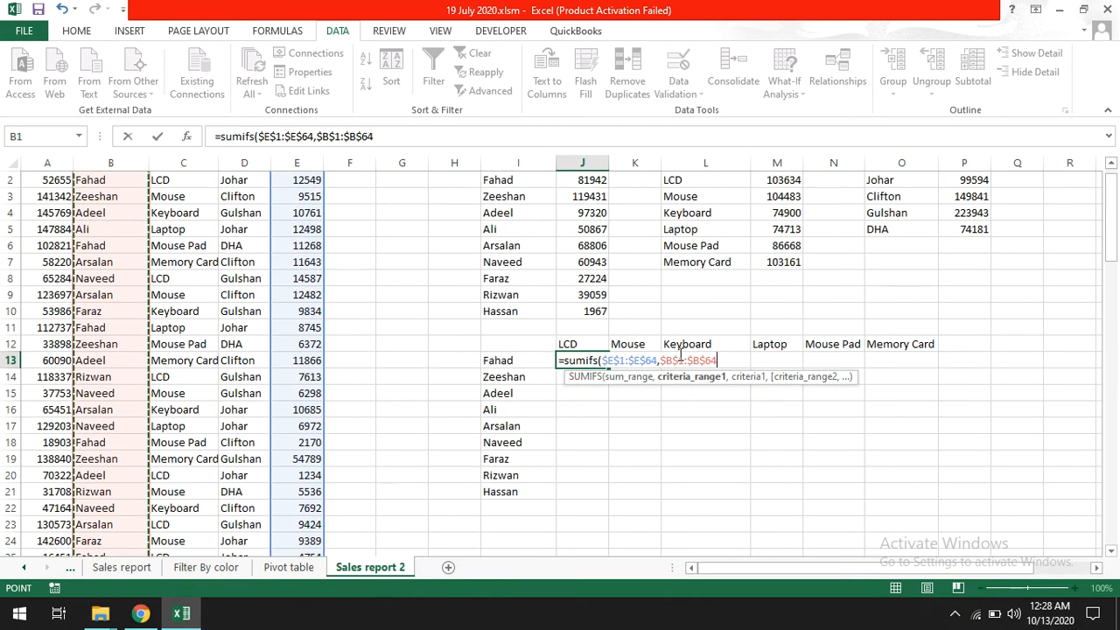
text(,)
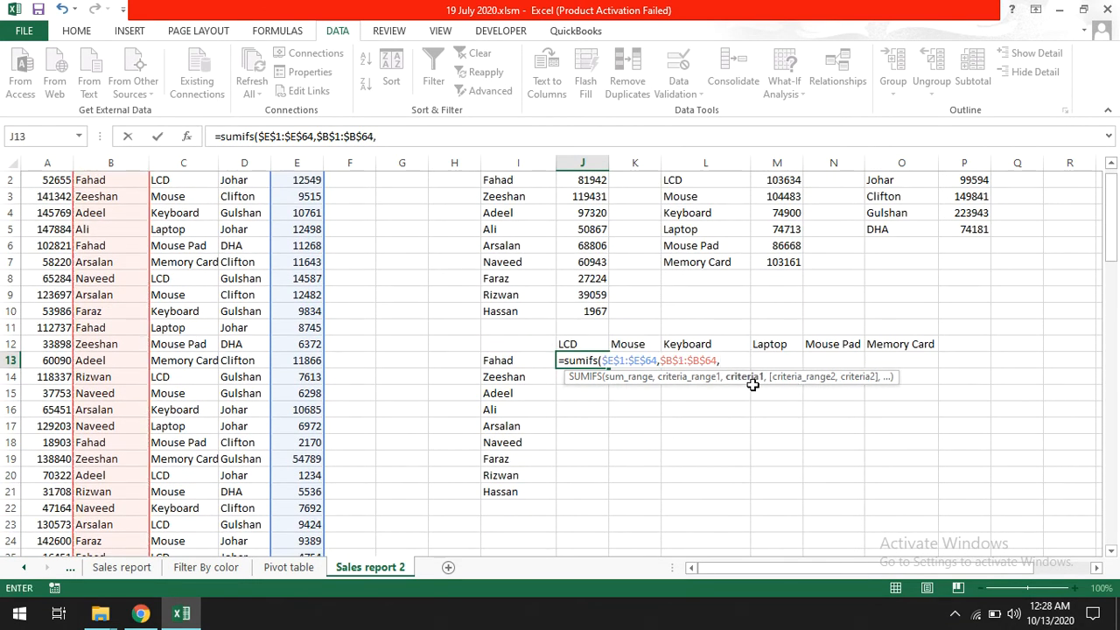
click(513, 360)
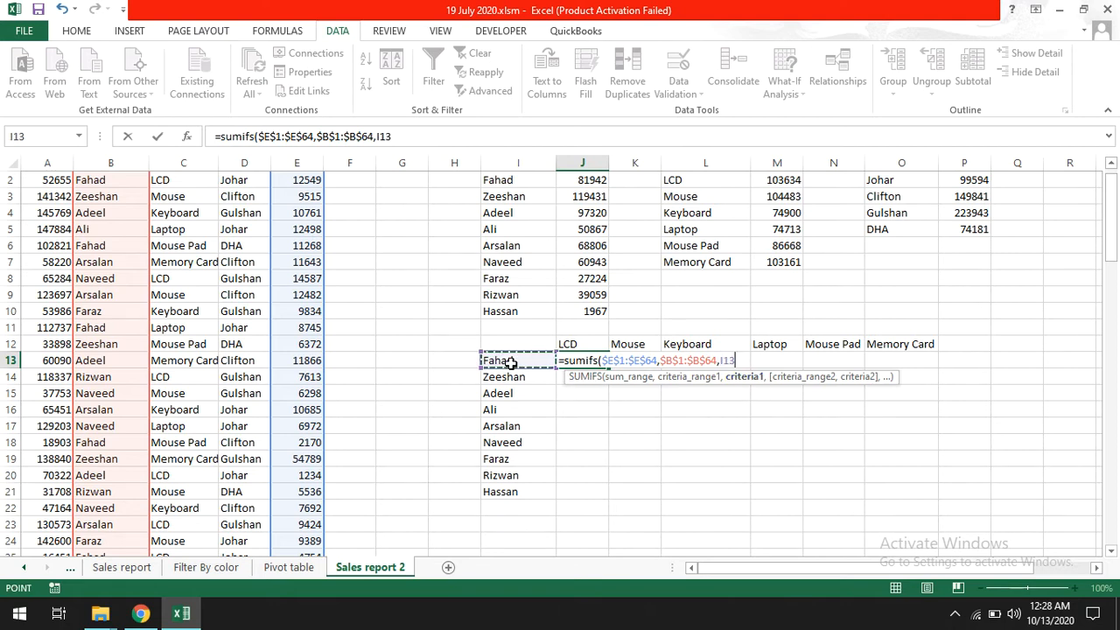
text(,)
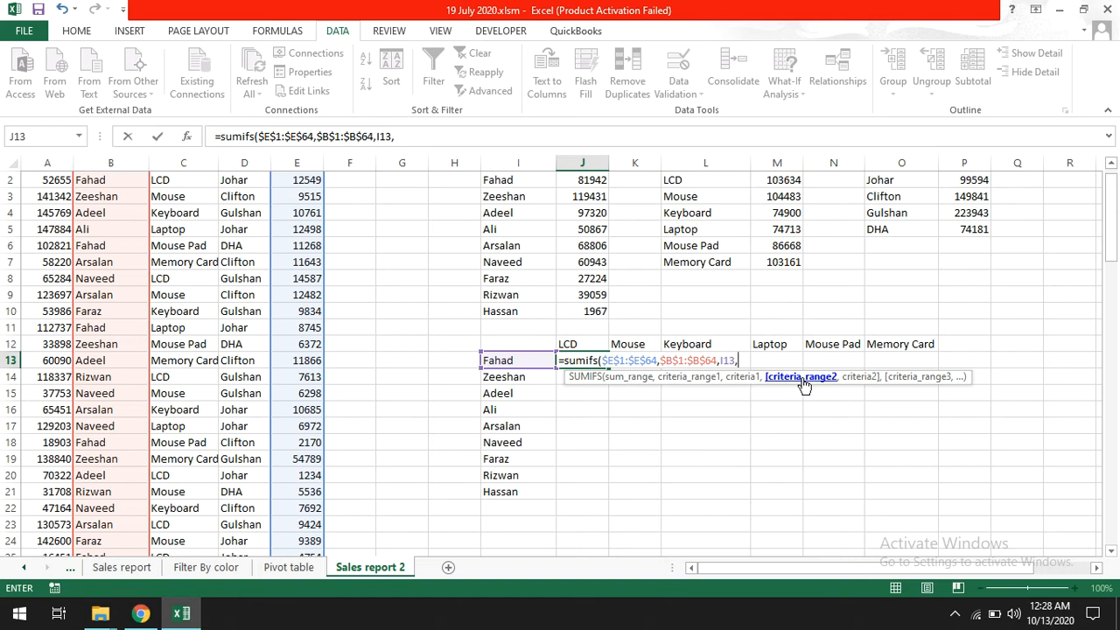
- Complete the SUMIFS formula in J13 with the absolute second criteria range $C$1:$C$64 and criterion J12
click(185, 186)
scroll(186, 185, up, 1)
click(185, 185)
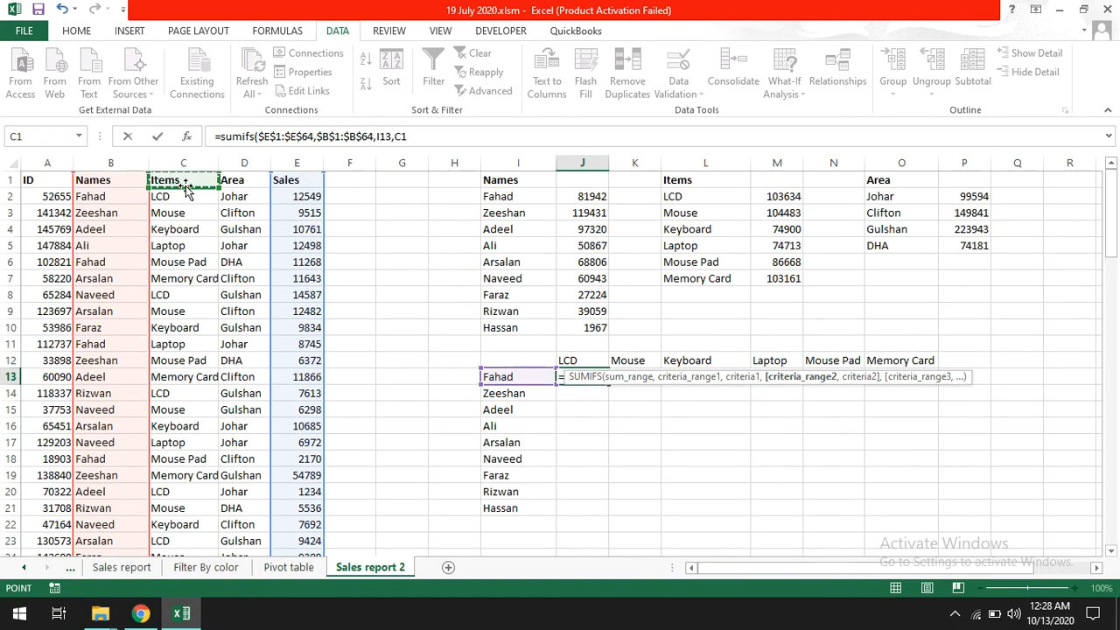
key(ctrl+shift+Down)
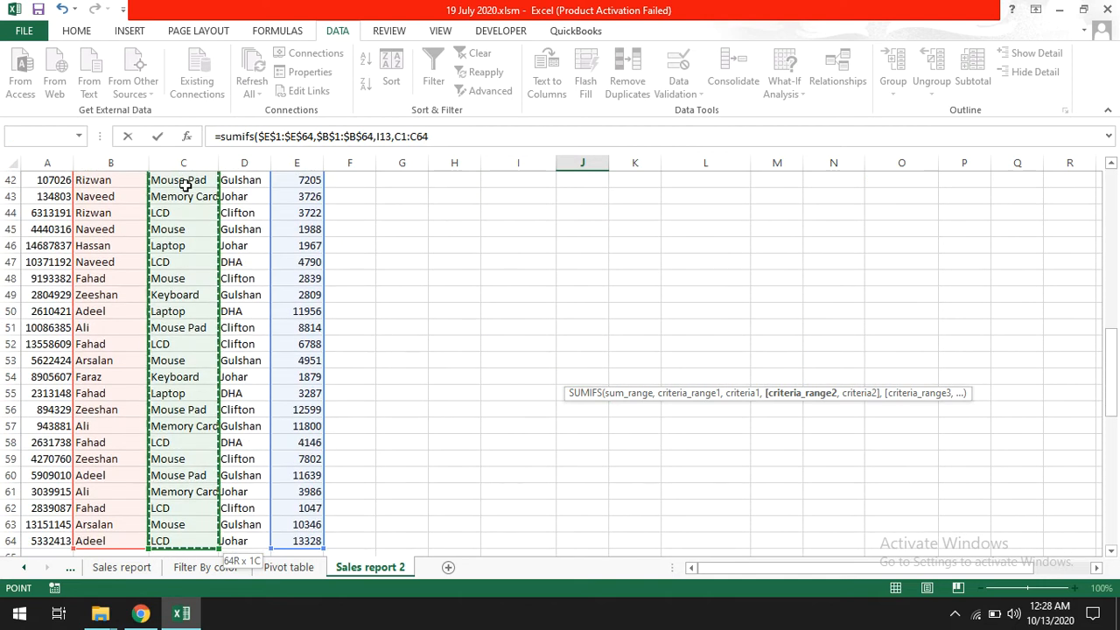
key(F4)
scroll(186, 185, up, 1)
text(,)
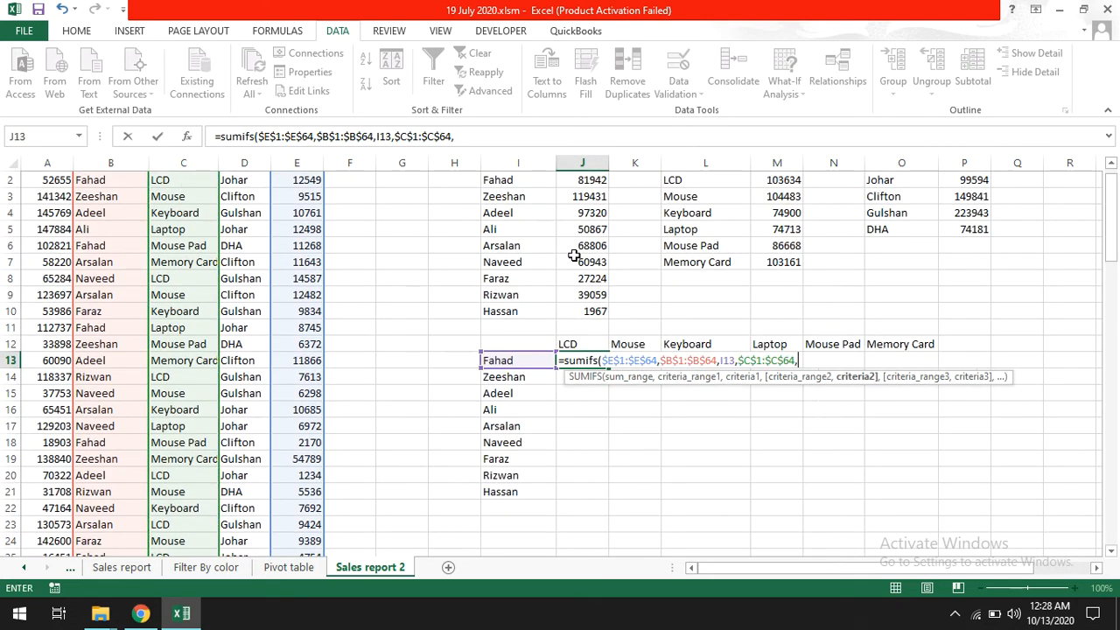
click(582, 344)
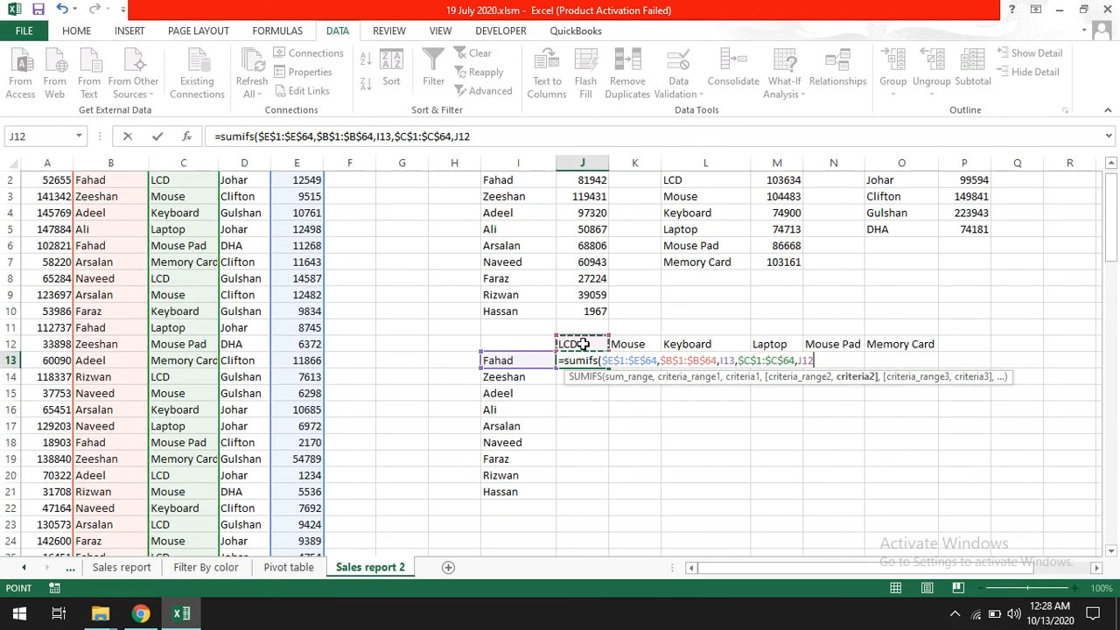
key(Return)
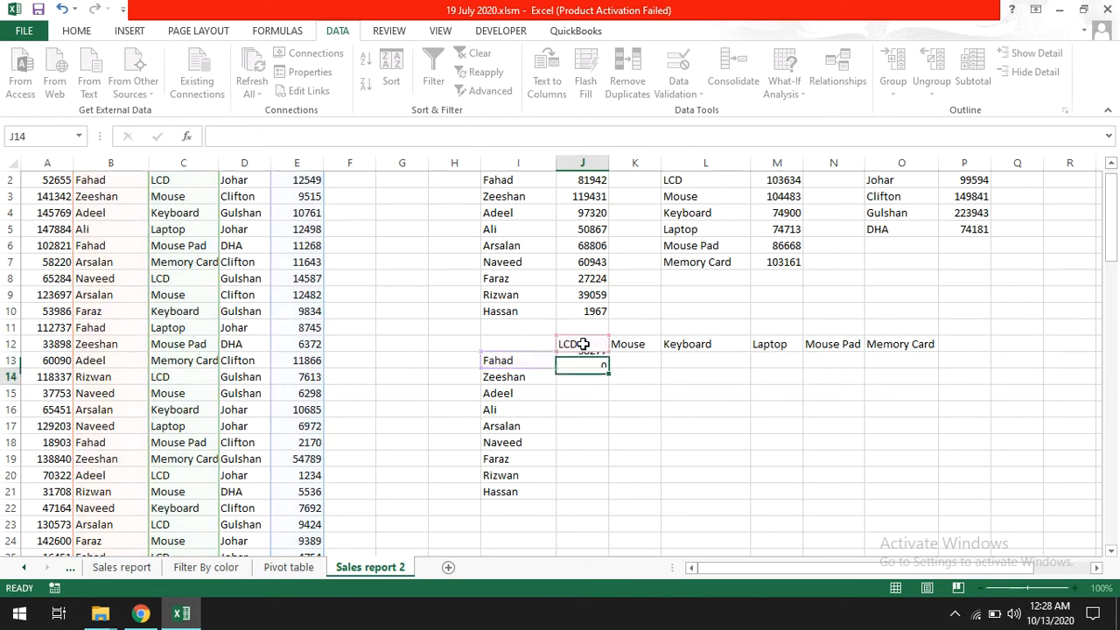
click(582, 358)
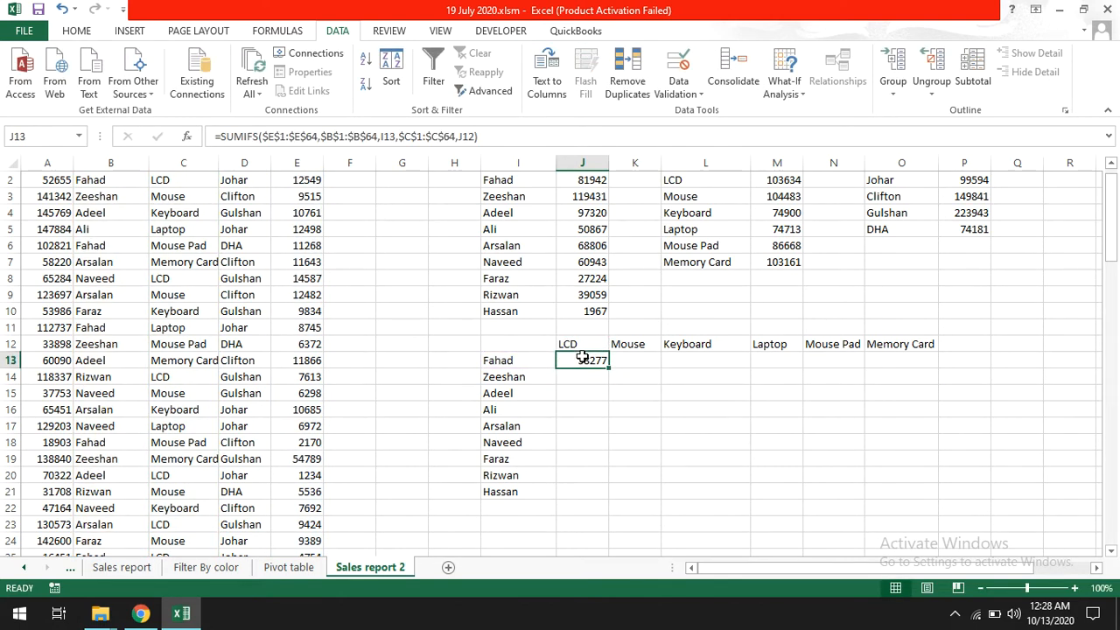
click(532, 359)
click(576, 343)
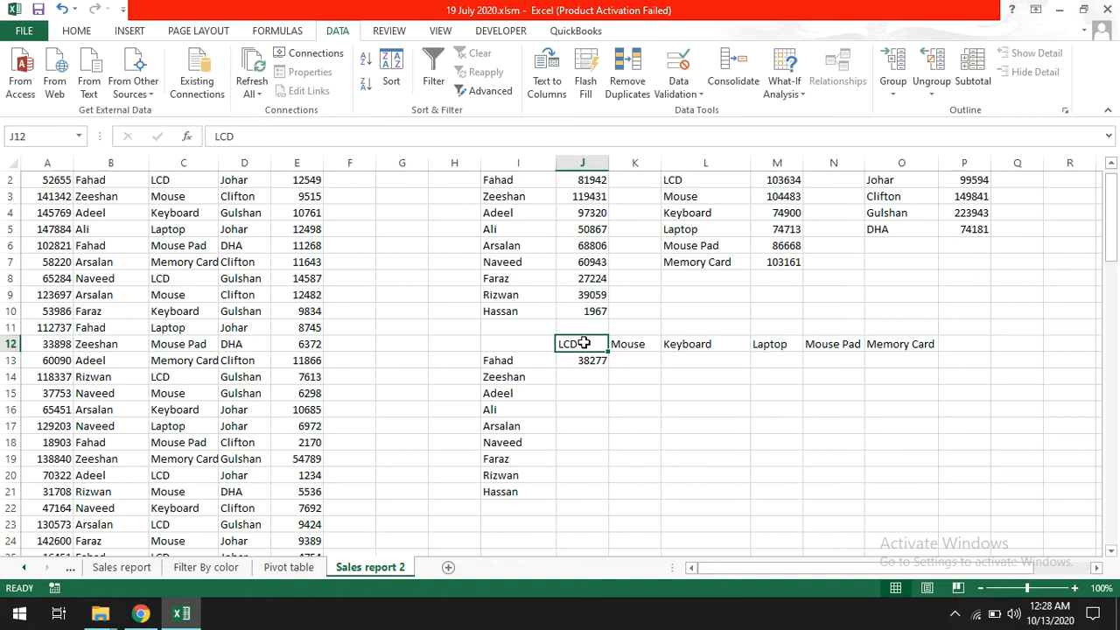
- On the Pivot table sheet, replace the Area field with Items and place Items as columns beside Names as rows
click(289, 567)
click(248, 311)
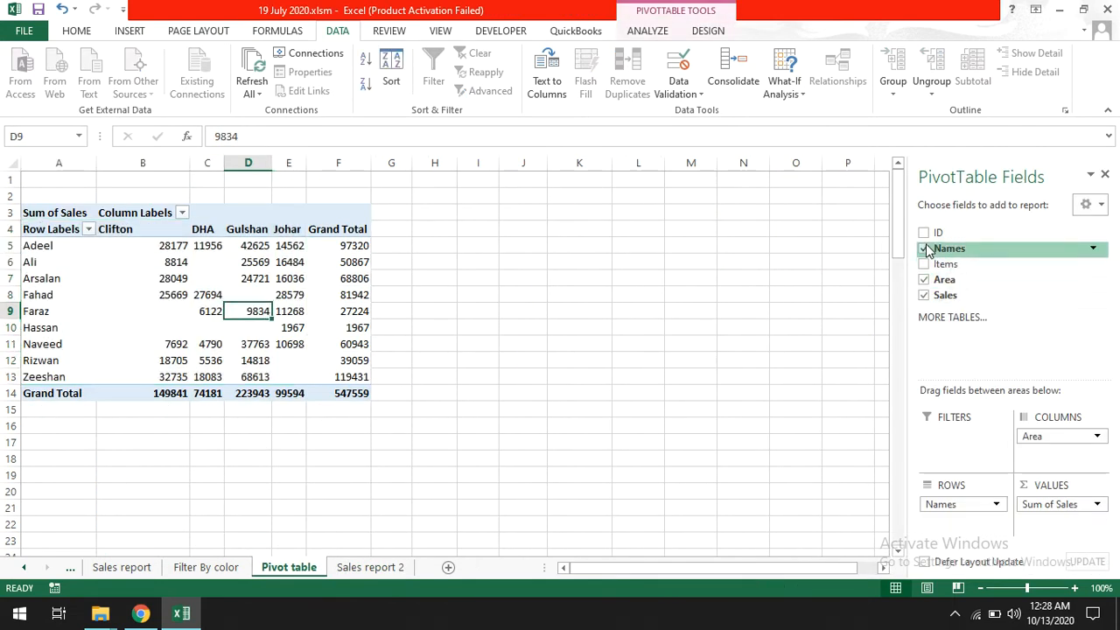
click(923, 279)
click(922, 263)
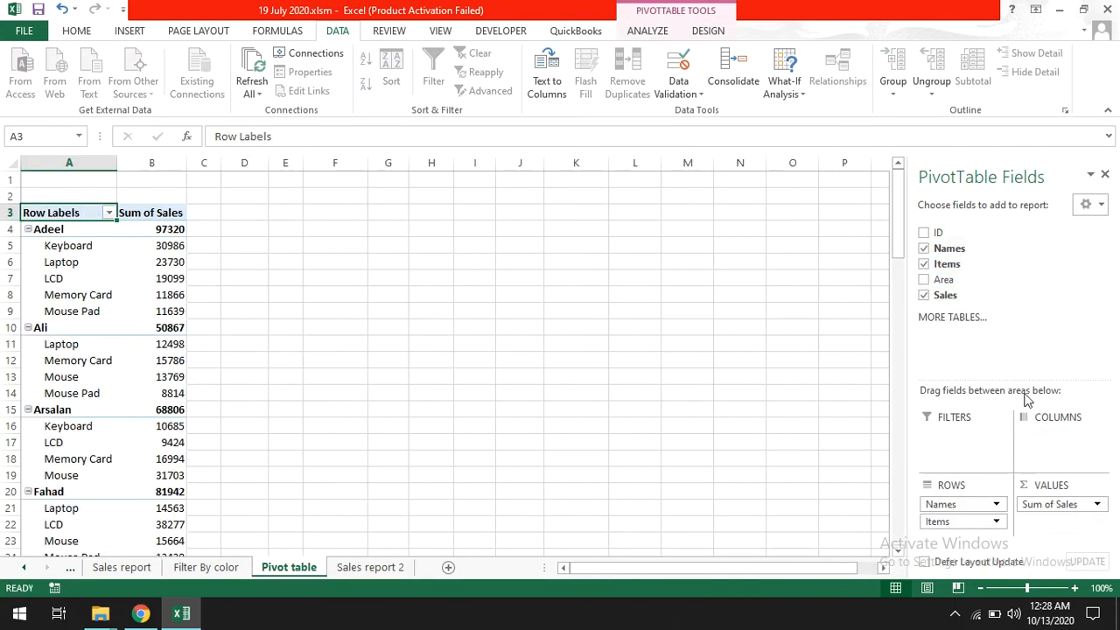
drag(953, 522, 1059, 434)
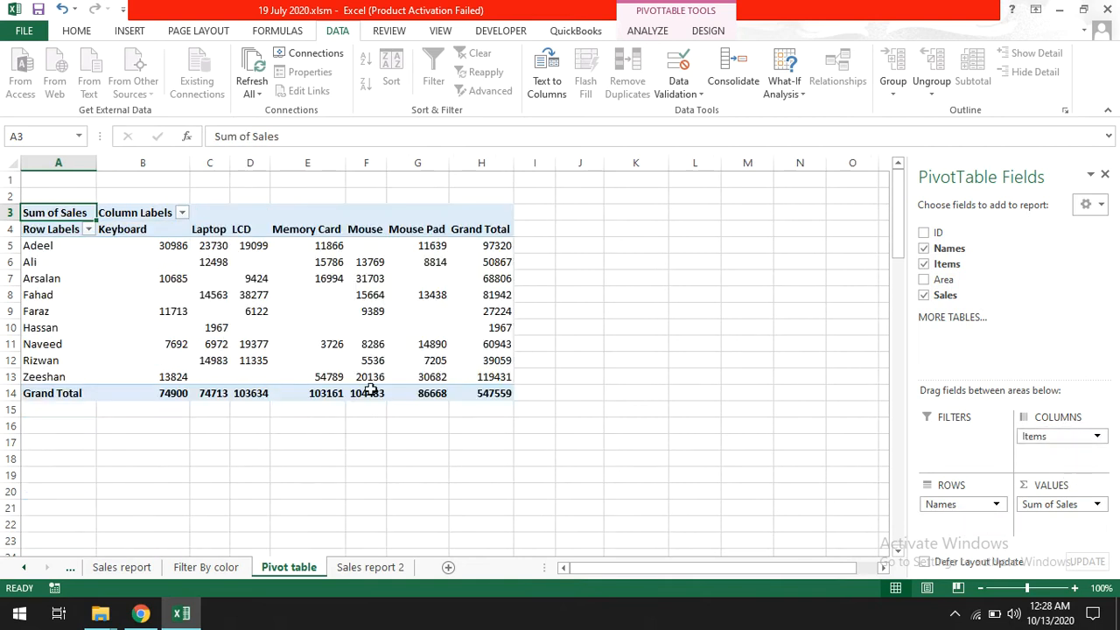
- Compare the LCD value in pivot cell D8 with the J13 formula result on the Sales report 2 sheet
click(35, 297)
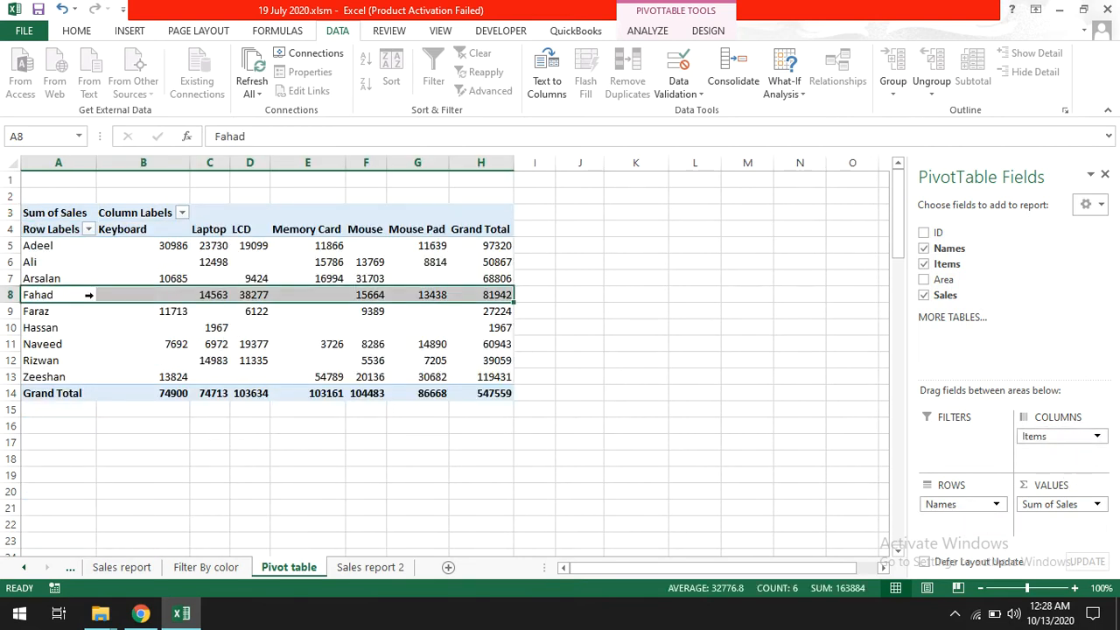
click(253, 293)
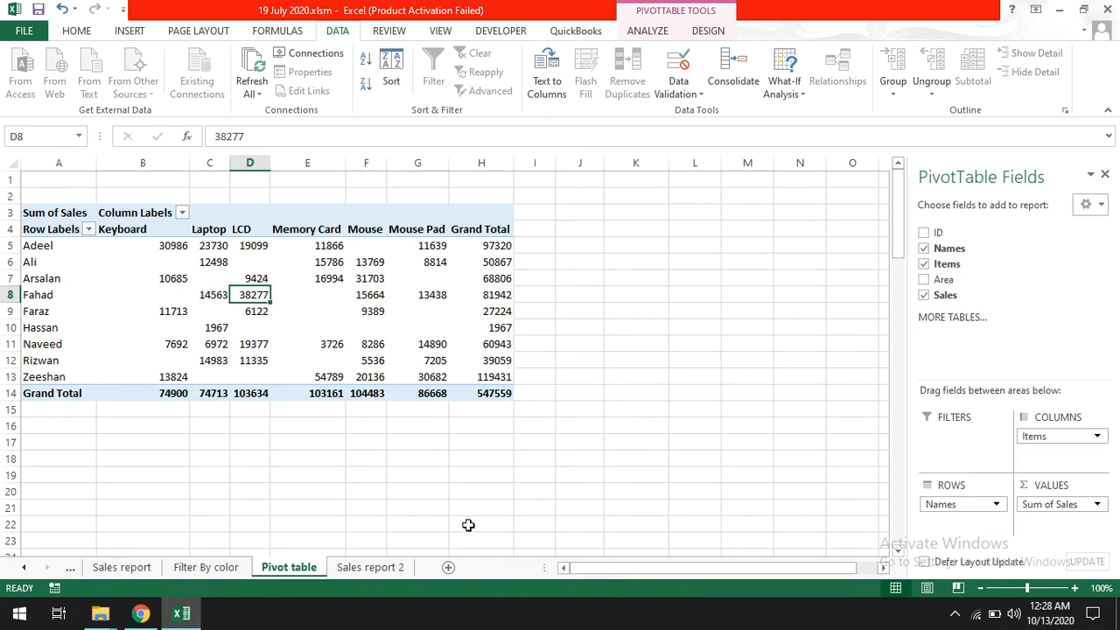
click(370, 566)
click(591, 360)
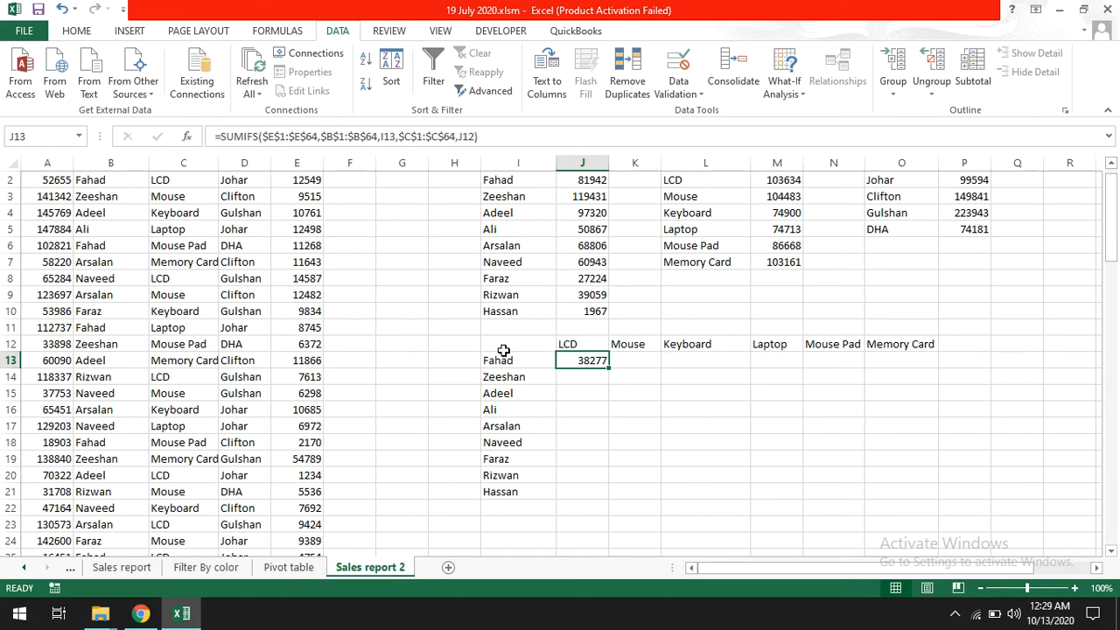
- Copy the names in I13:I21 and paste them starting at I23
drag(506, 359, 508, 484)
key(ctrl+c)
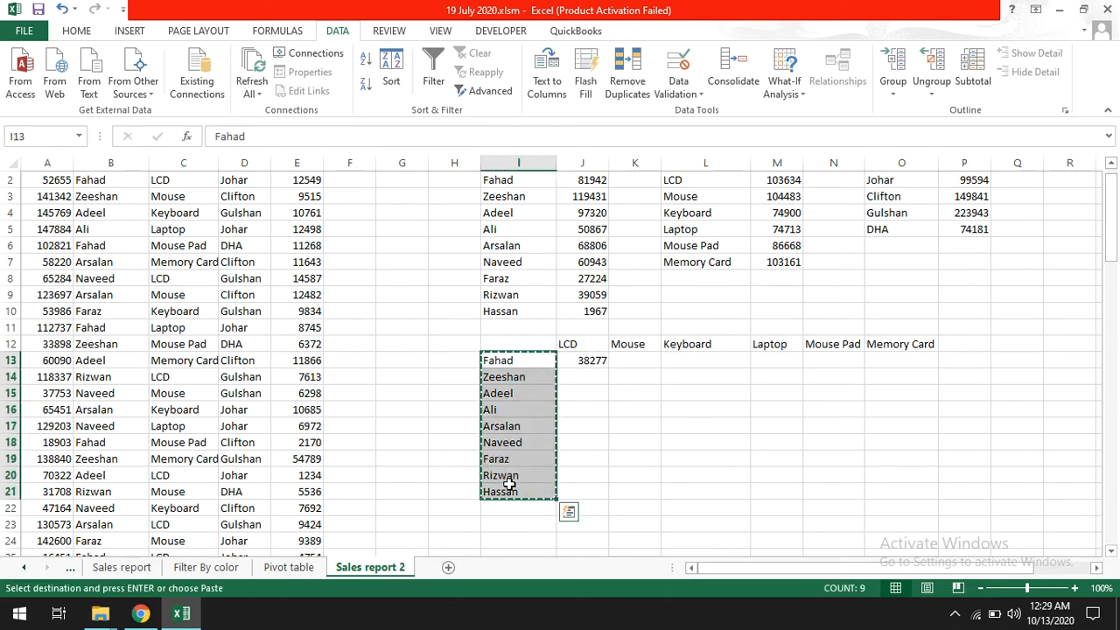
scroll(508, 483, up, 1)
click(517, 538)
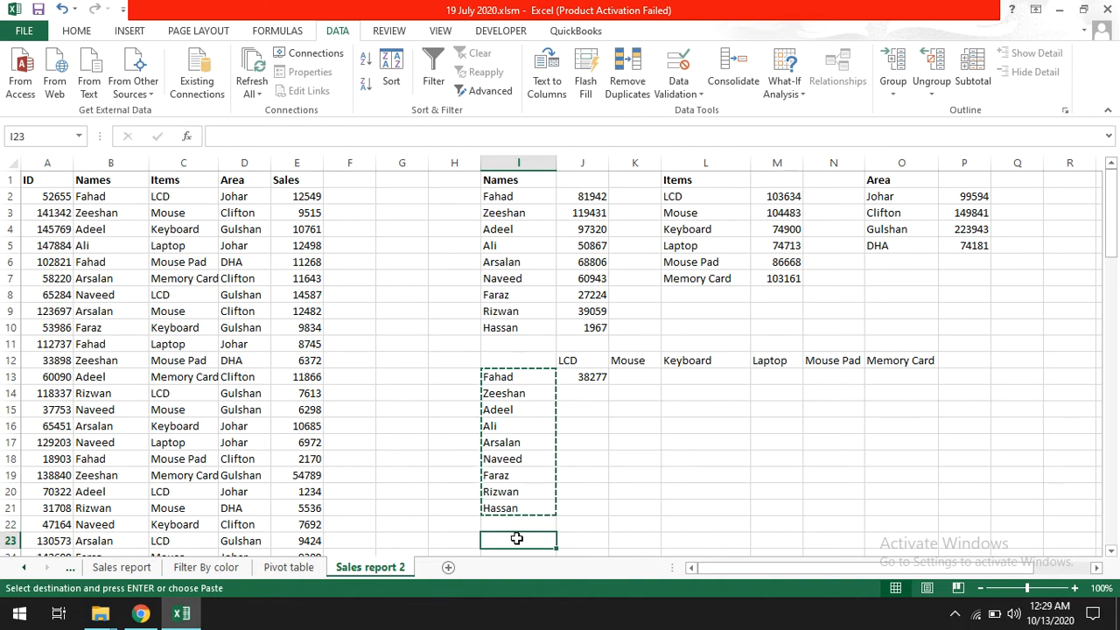
key(ctrl+v)
key(ctrl)
key(Escape)
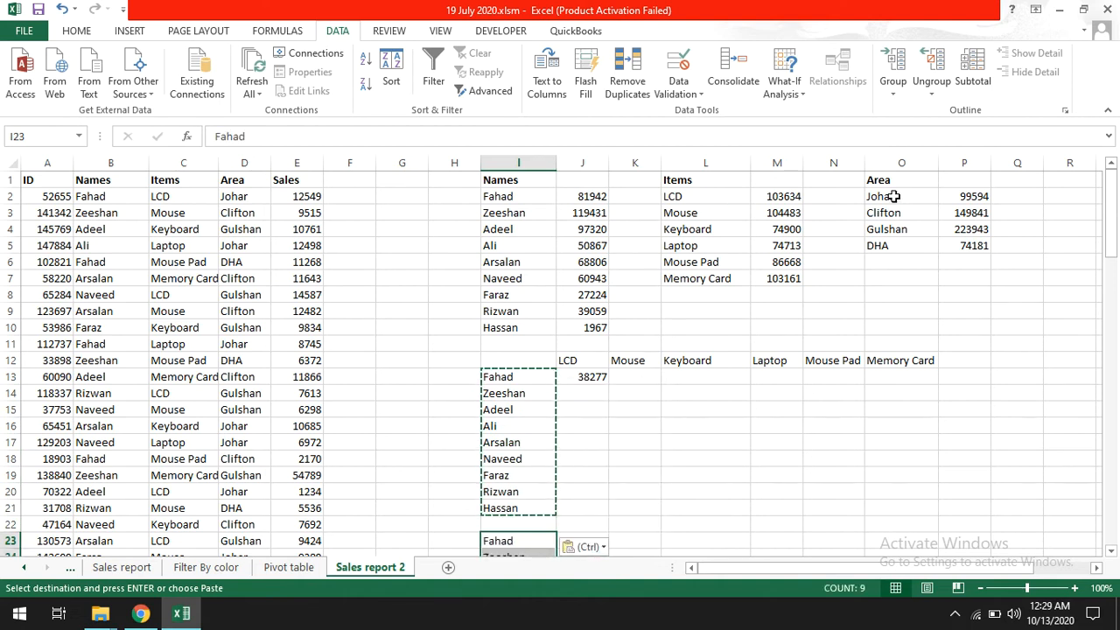
- Copy the areas in O2:O5 and paste them transposed across row 22 starting at J22
drag(888, 196, 882, 250)
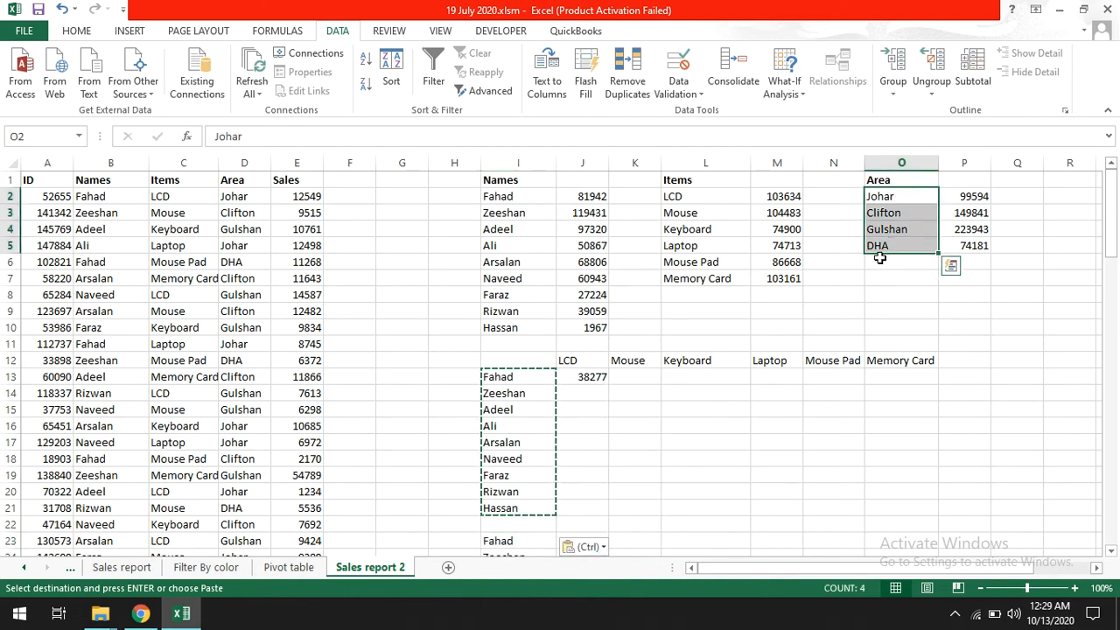
key(ctrl+c)
click(581, 523)
right_click(586, 527)
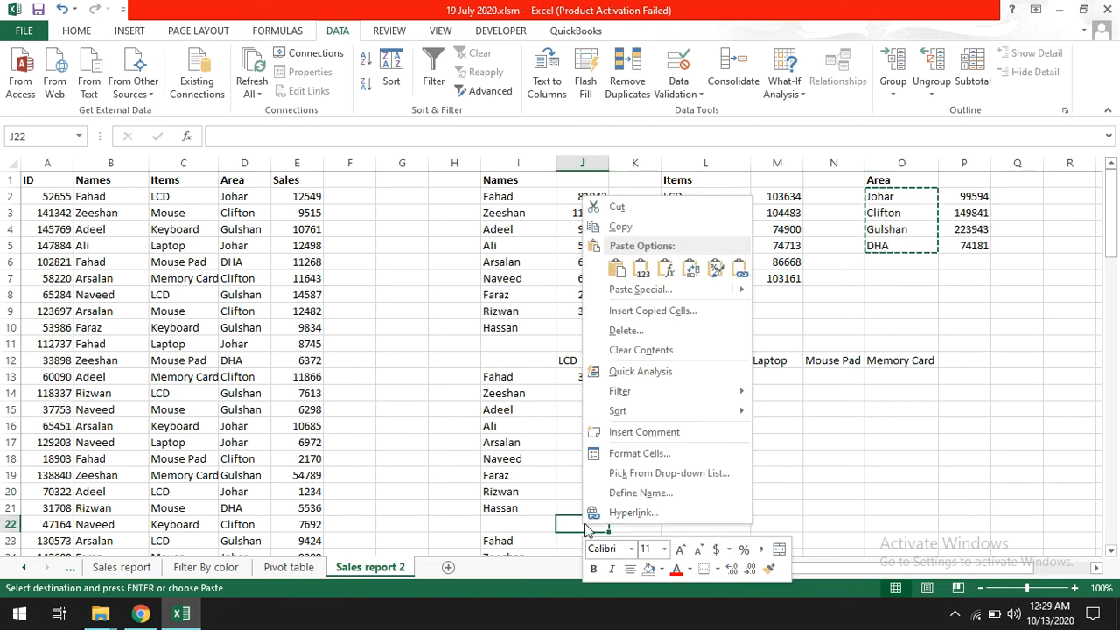
click(690, 267)
- Clear the pasted names, the area headers in row 22 and the leftover data below the items grid, including H32
mouse_move(1109, 281)
mouse_down()
mouse_move(1111, 271)
mouse_move(1075, 295)
mouse_move(1114, 321)
mouse_move(1113, 299)
mouse_up()
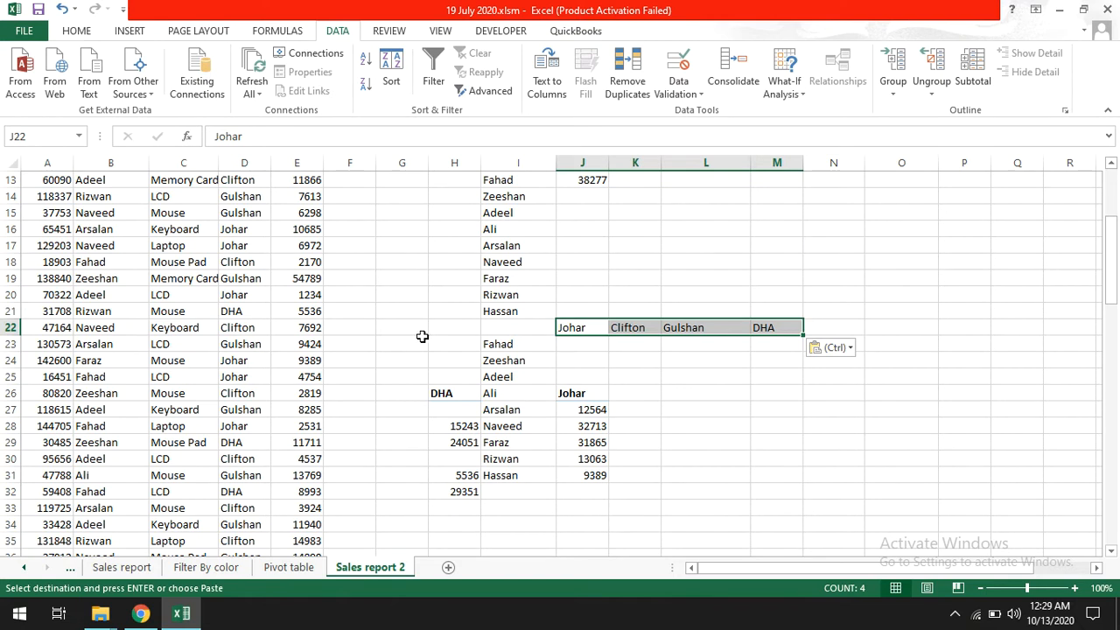
drag(429, 331, 805, 484)
key(Delete)
drag(429, 444, 473, 446)
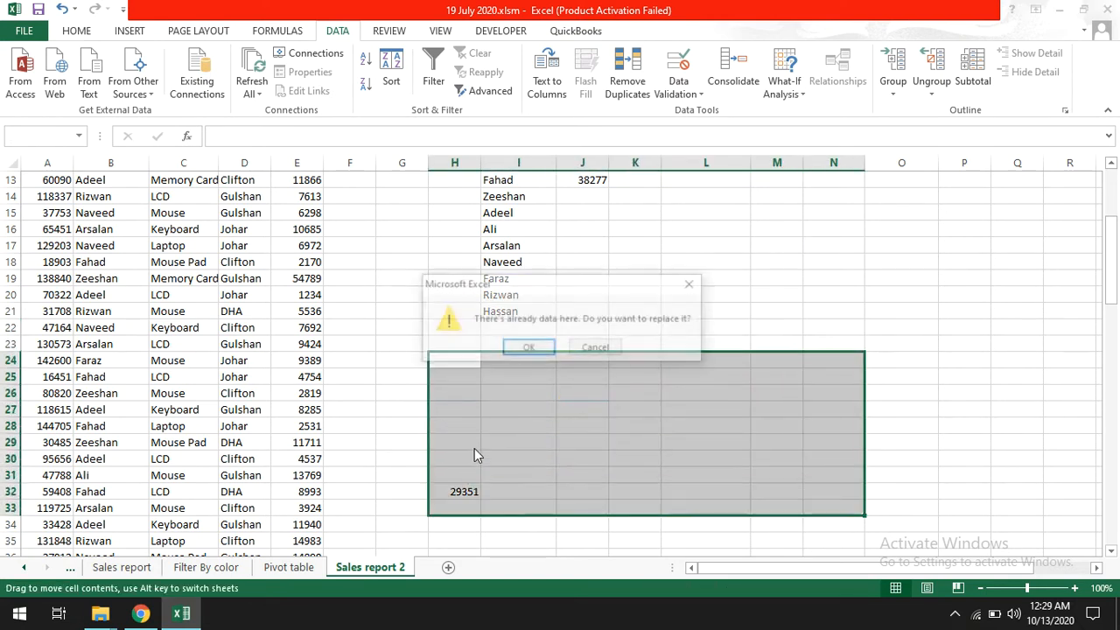
click(600, 350)
drag(470, 495, 470, 523)
key(Delete)
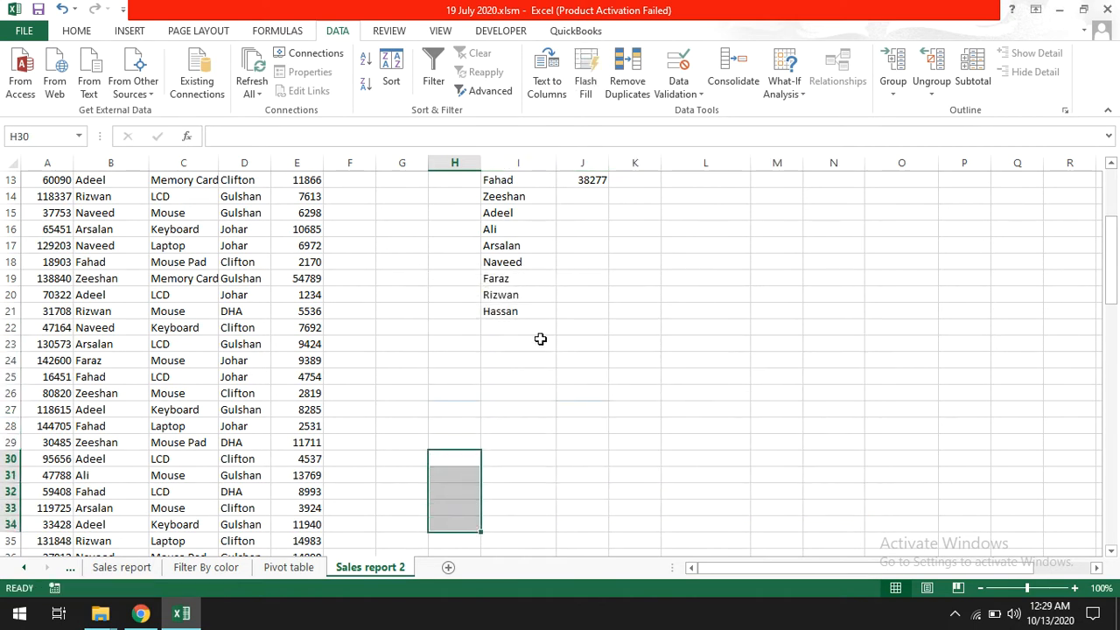
- Copy the names in I13:I21 and paste them starting at I24
scroll(539, 229, up, 1)
drag(517, 228, 510, 363)
key(ctrl+c)
click(516, 411)
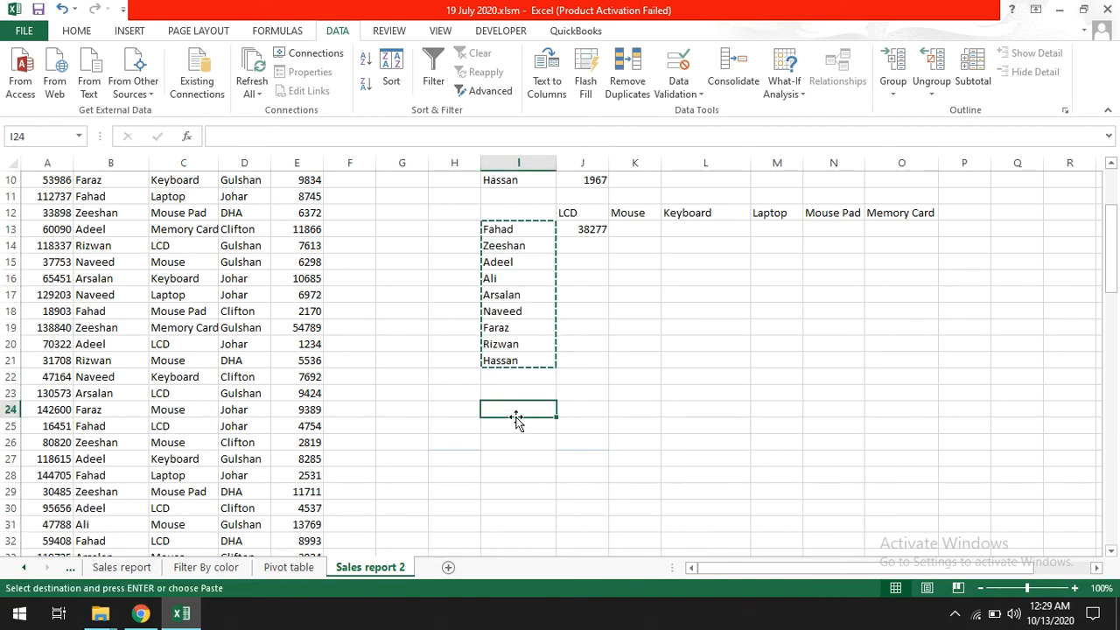
key(ctrl+v)
- Copy the areas in O2:O5, paste them transposed as headers starting at J23, and select the grid I24:M32
drag(1108, 288, 1105, 219)
drag(868, 195, 882, 245)
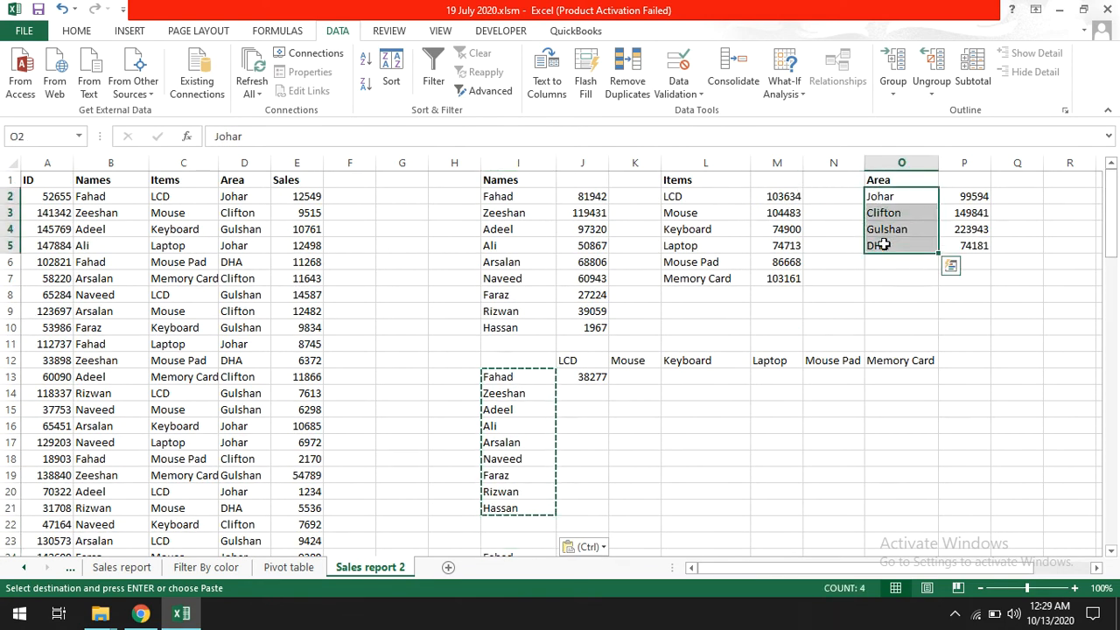
key(ctrl+c)
drag(1114, 206, 1107, 238)
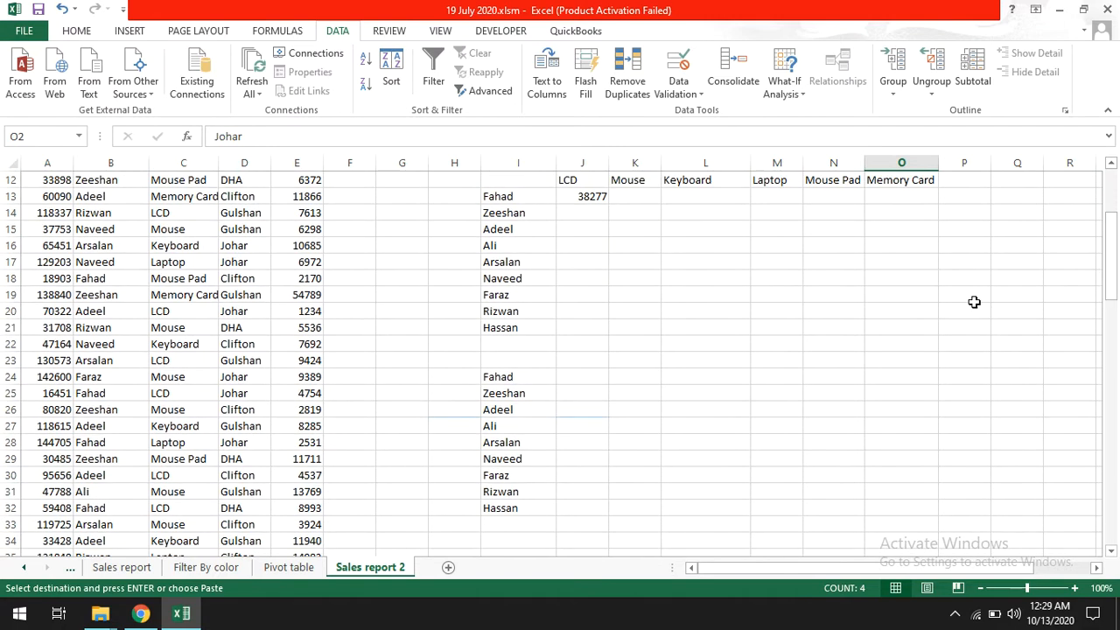
right_click(591, 357)
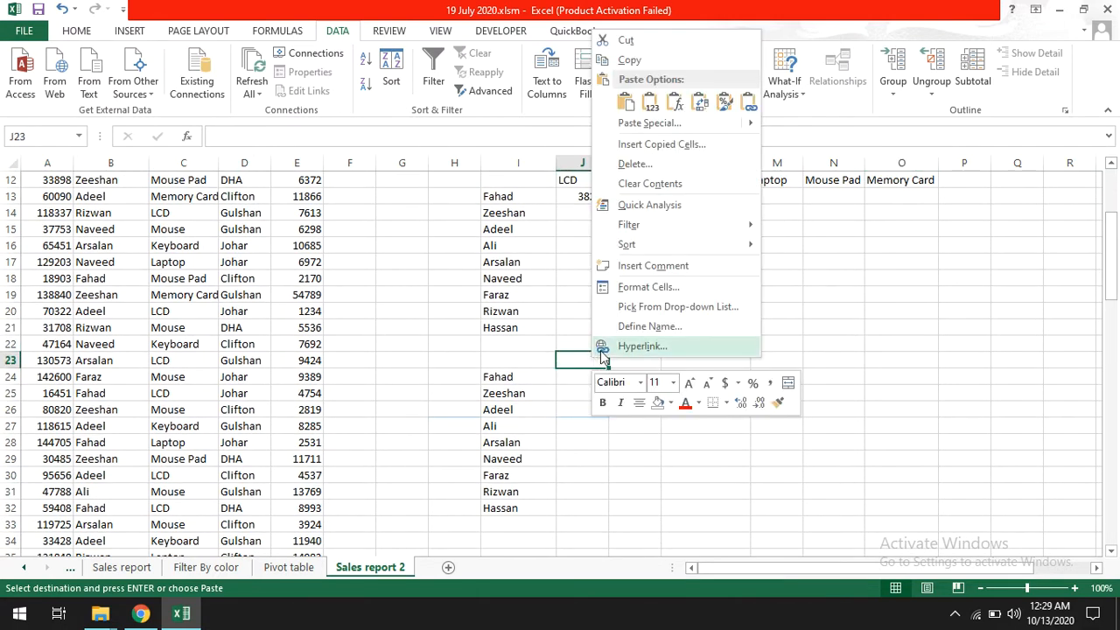
click(699, 105)
drag(502, 359, 768, 508)
drag(520, 380, 753, 505)
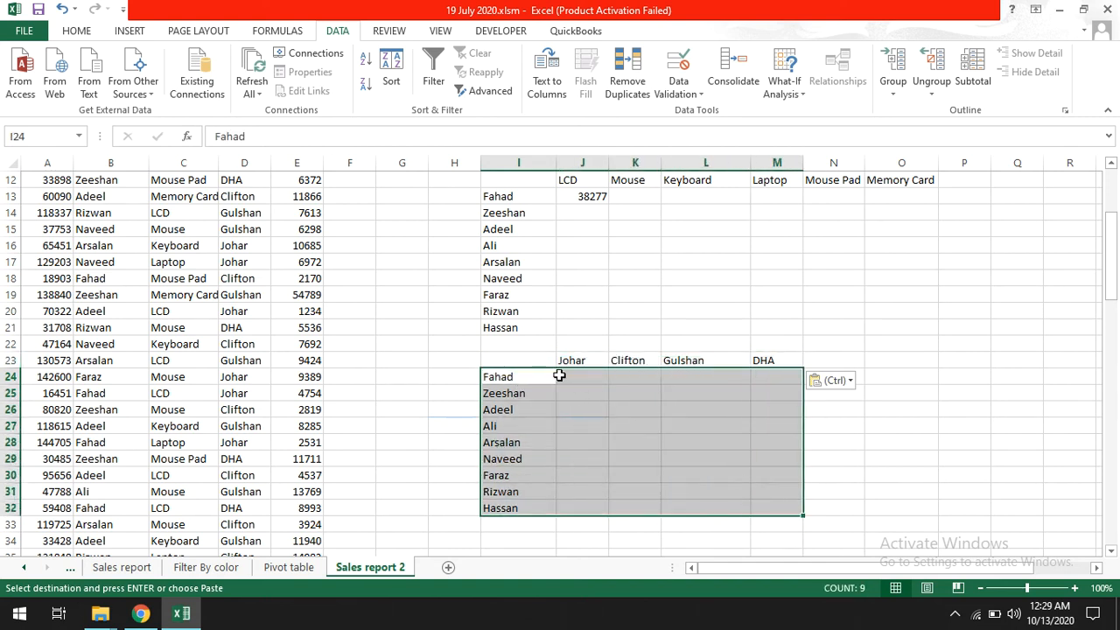
- Start a SUMIFS formula in J24 with the absolute sum range $E$1:$E$64
click(571, 372)
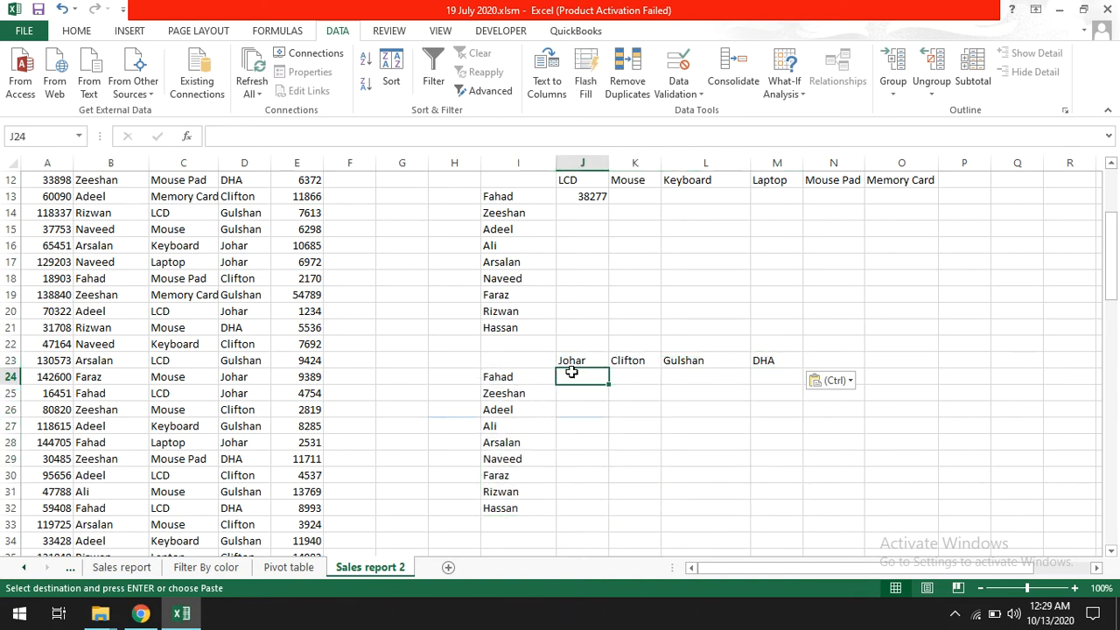
text(=sumifs()
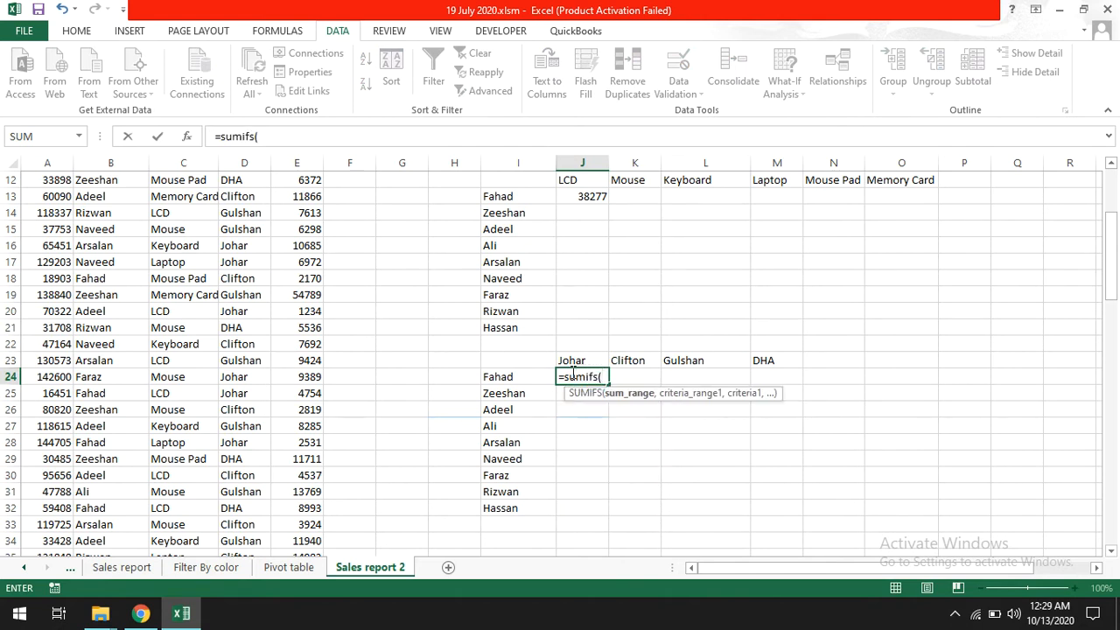
click(313, 210)
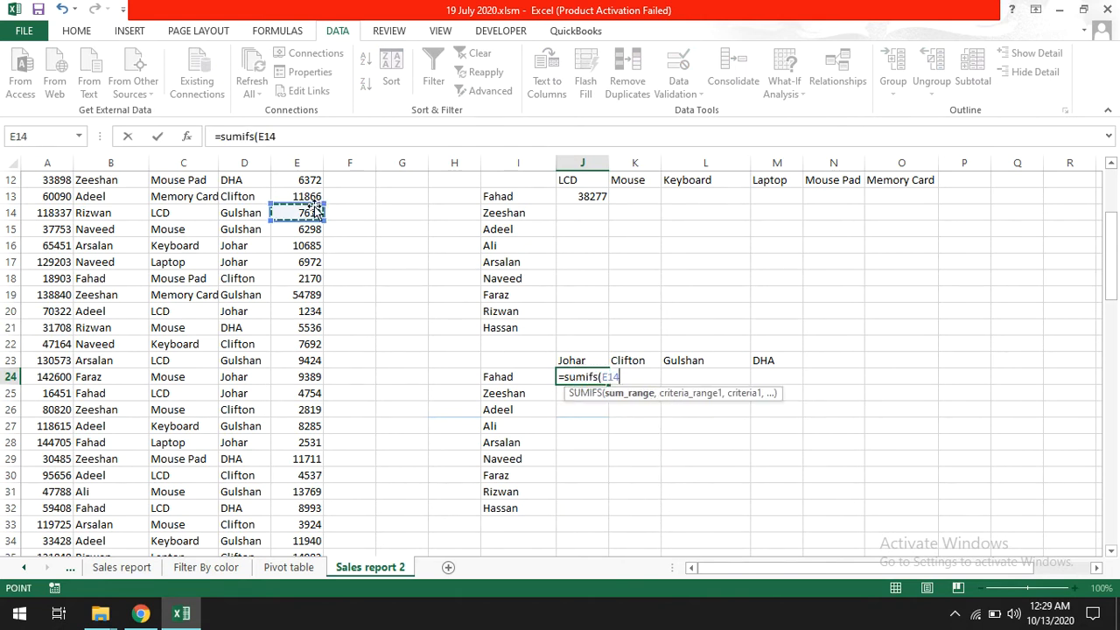
key(ctrl+Up)
key(ctrl+shift+Down)
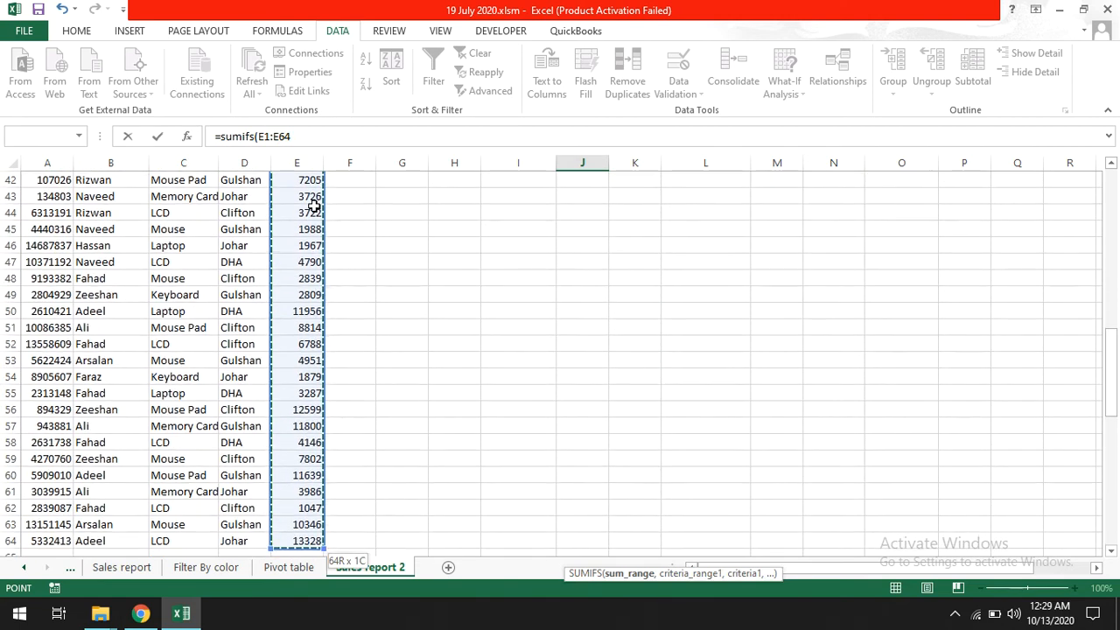
key(F4)
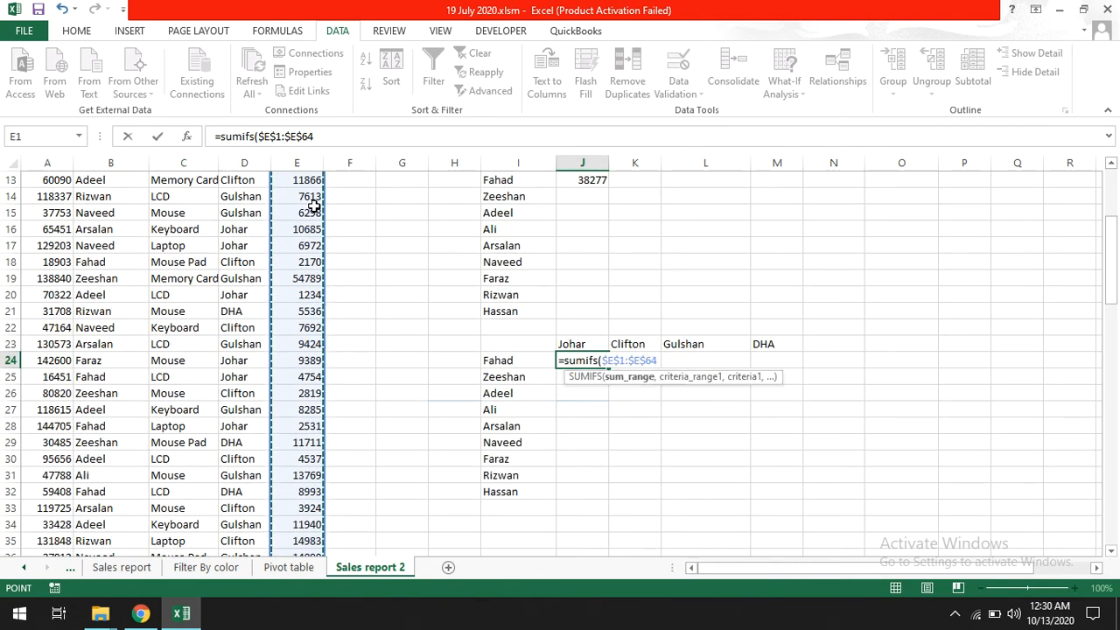
text(,)
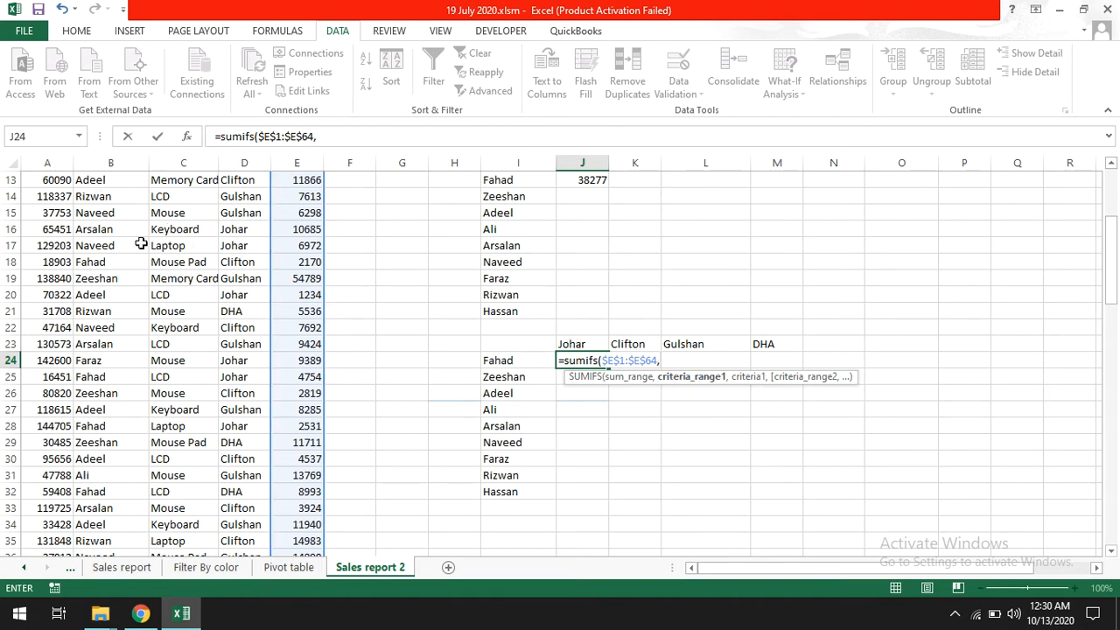
- Add the absolute names range $B$1:$B$64 as the first criteria range, with I24 as its criterion
click(127, 215)
key(ctrl+Up)
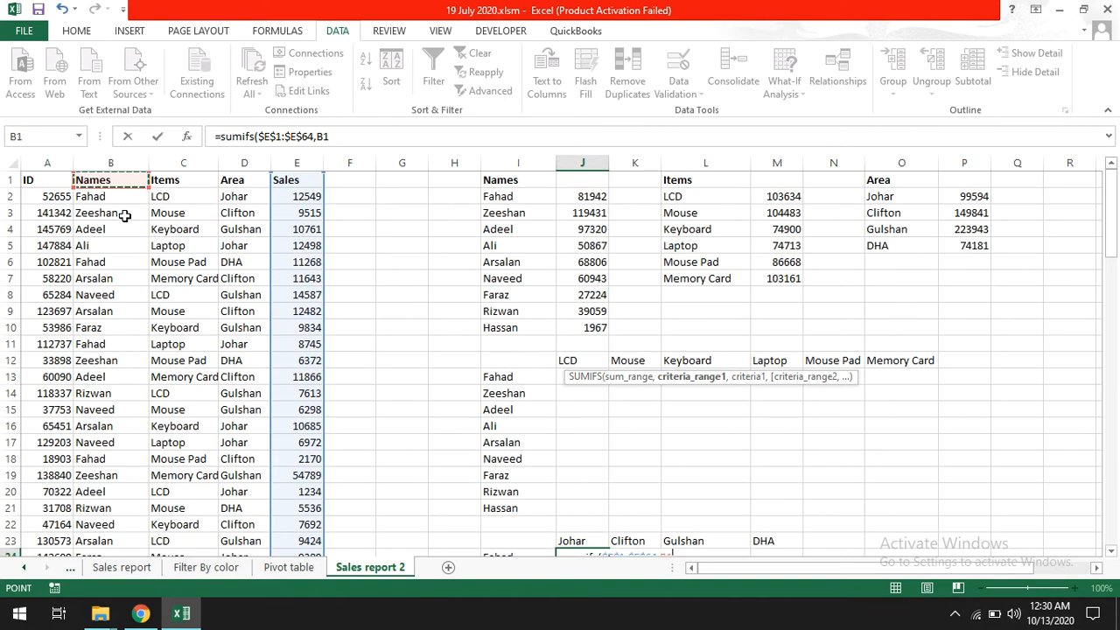
key(ctrl+shift+Down)
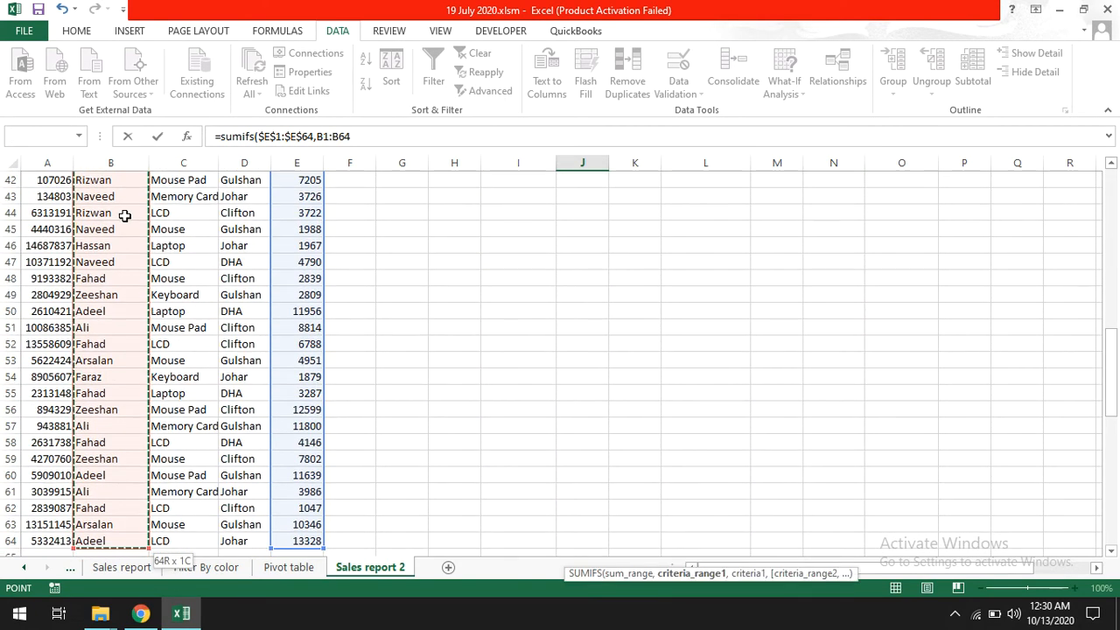
key(F4)
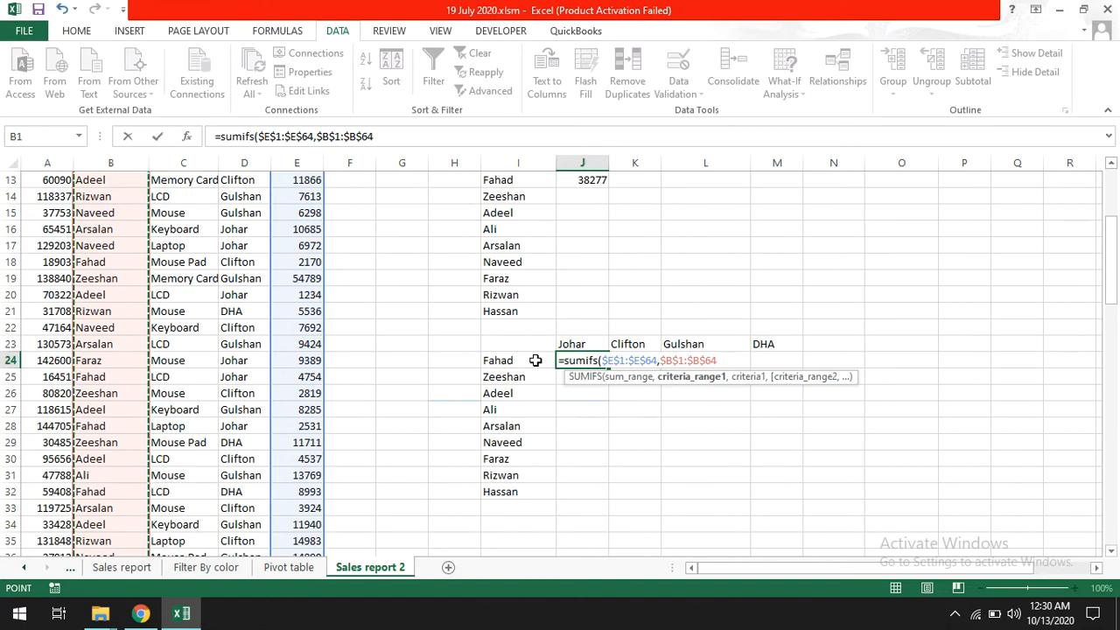
text(,)
click(536, 361)
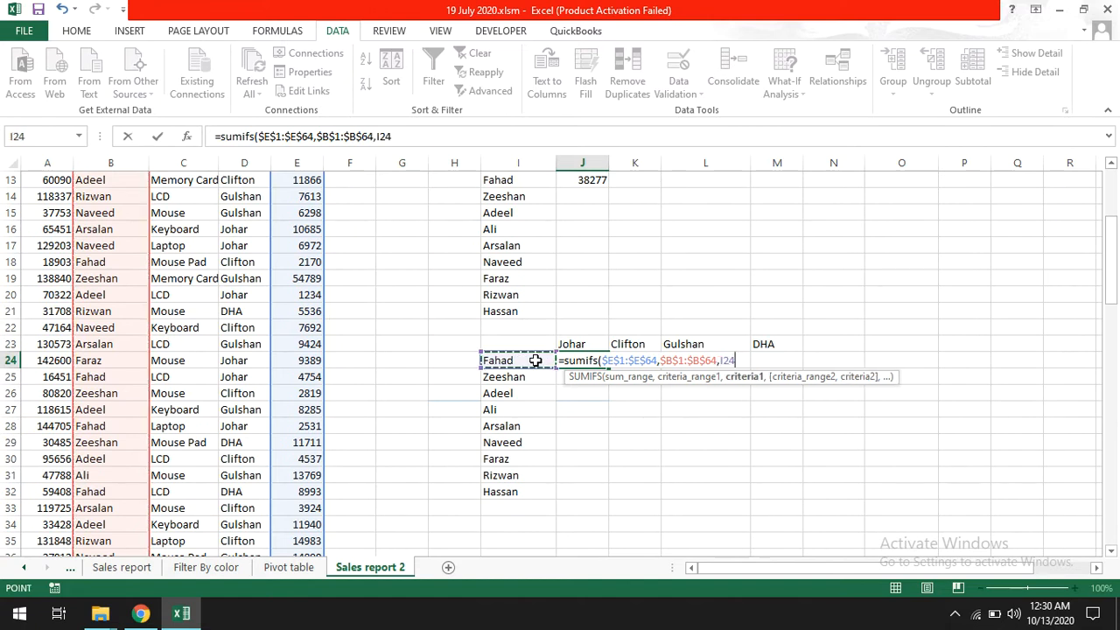
text(,)
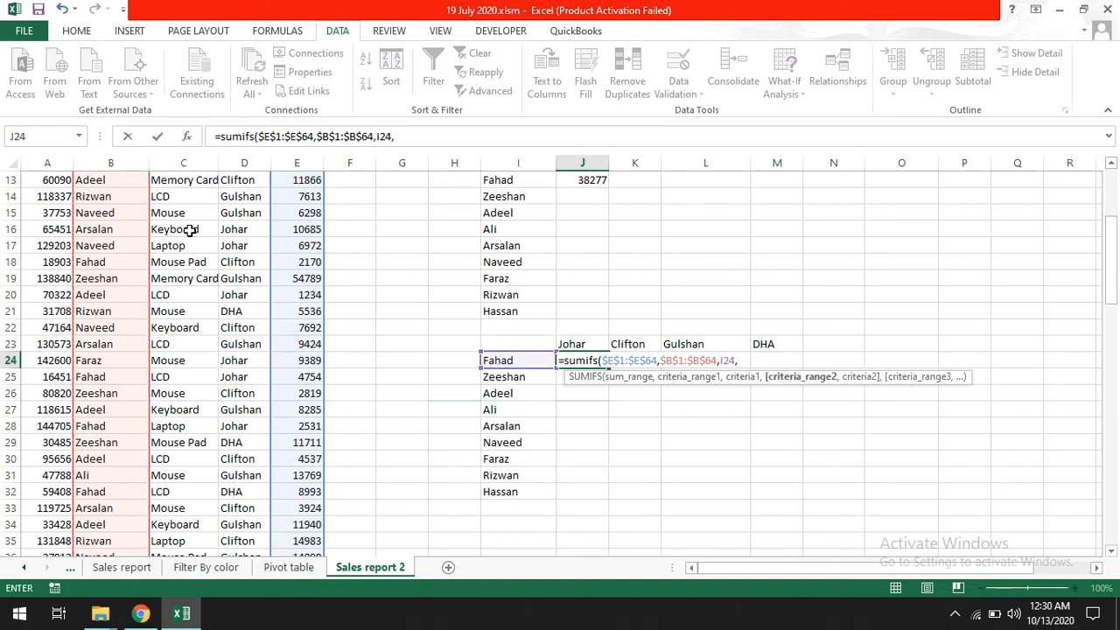
- Complete the J24 formula with the absolute area range $D$1:$D$64 as the second criteria range and J23 as its criterion
click(230, 213)
key(ctrl+Up)
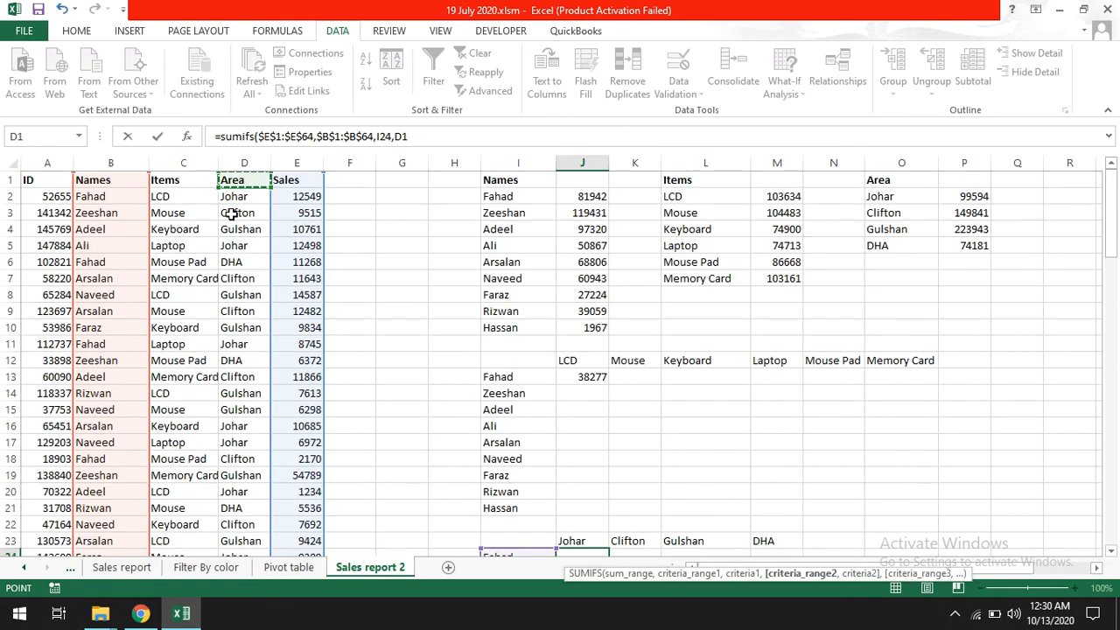
key(ctrl+shift+Down)
key(F4)
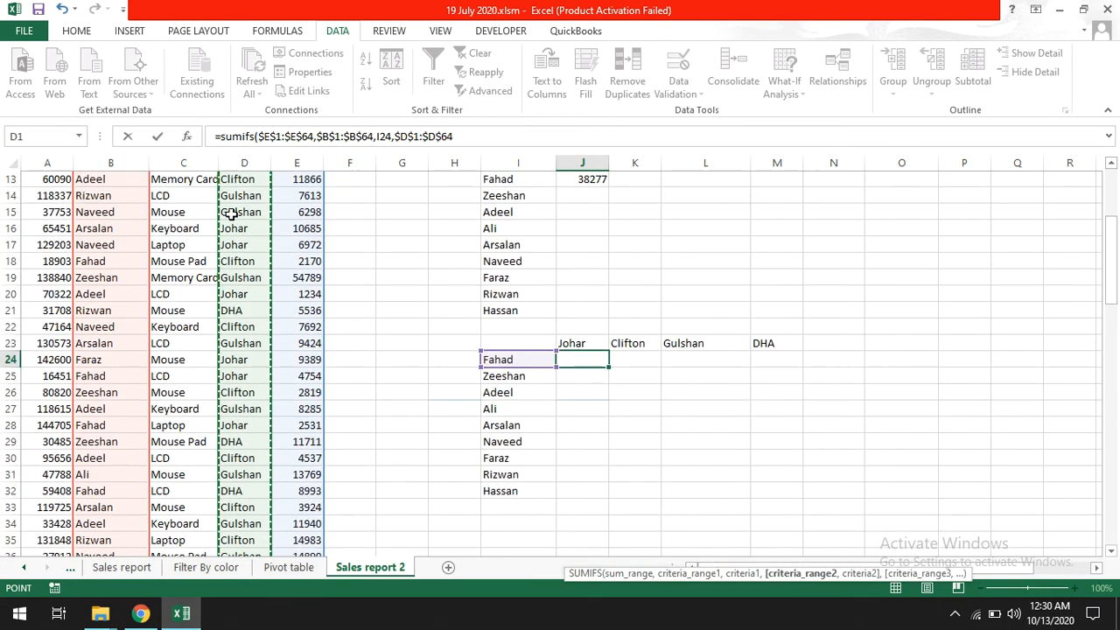
text(,)
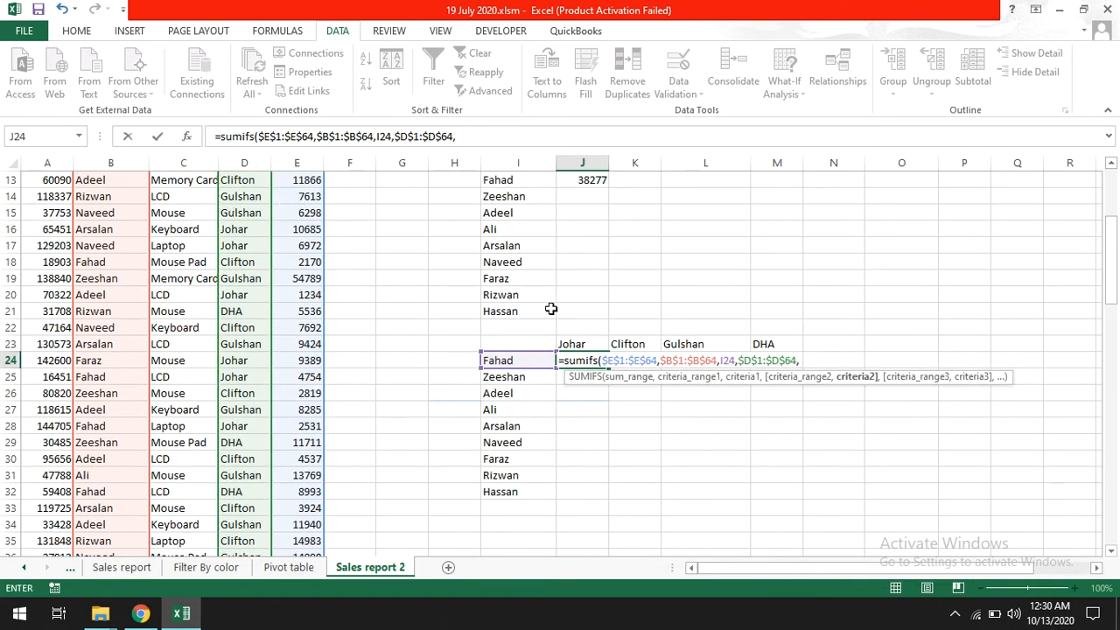
click(593, 343)
key(Return)
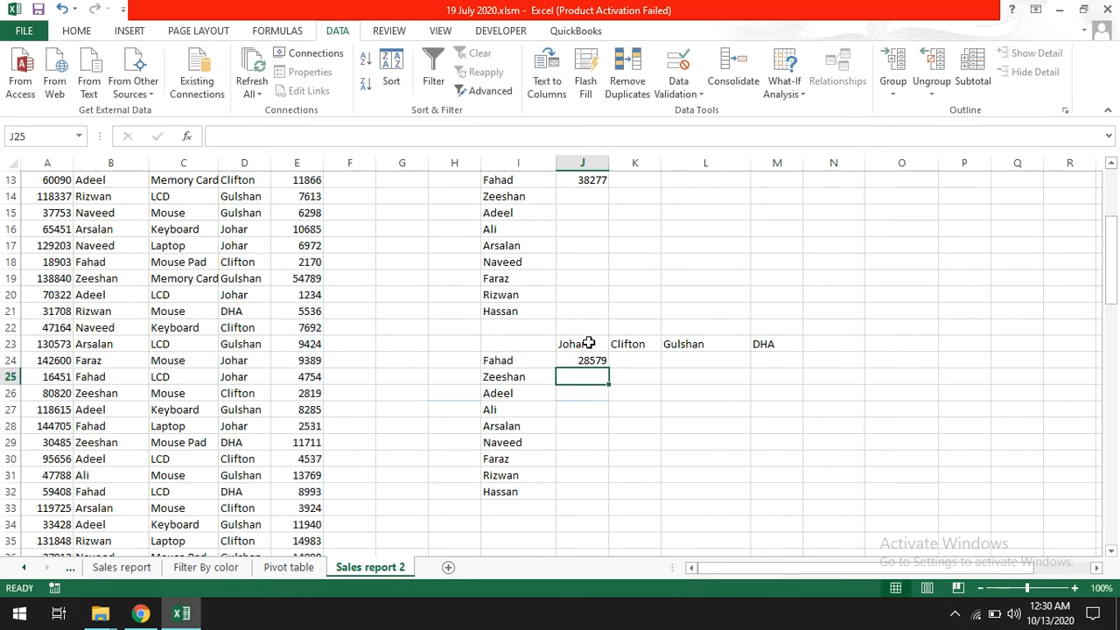
click(576, 361)
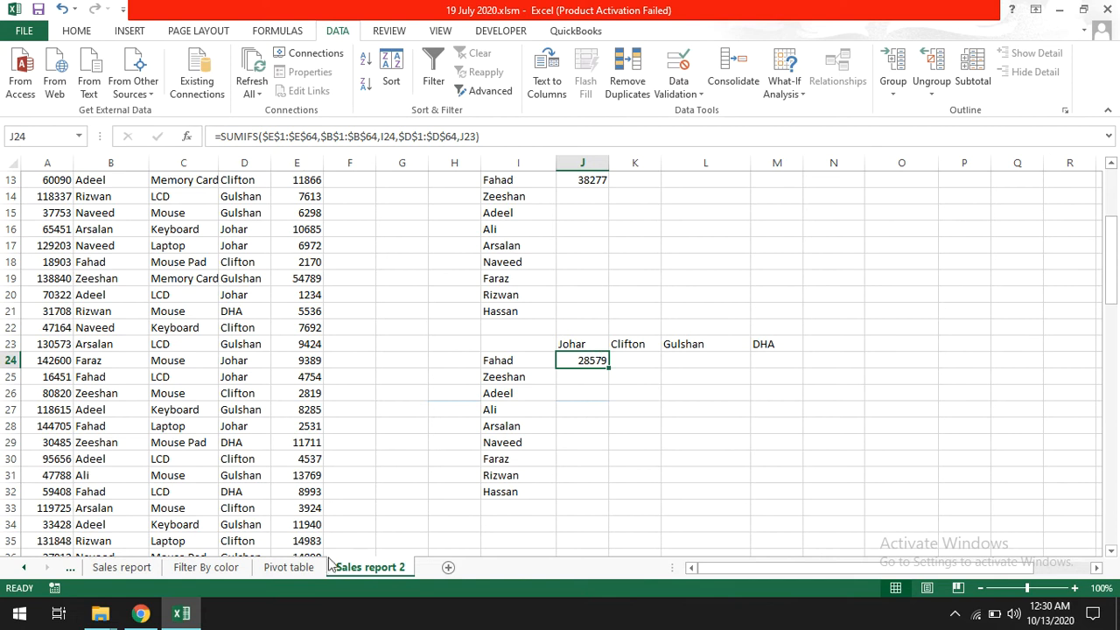
- On the Pivot table sheet, remove Items from the pivot table and add Area as its column field
click(288, 567)
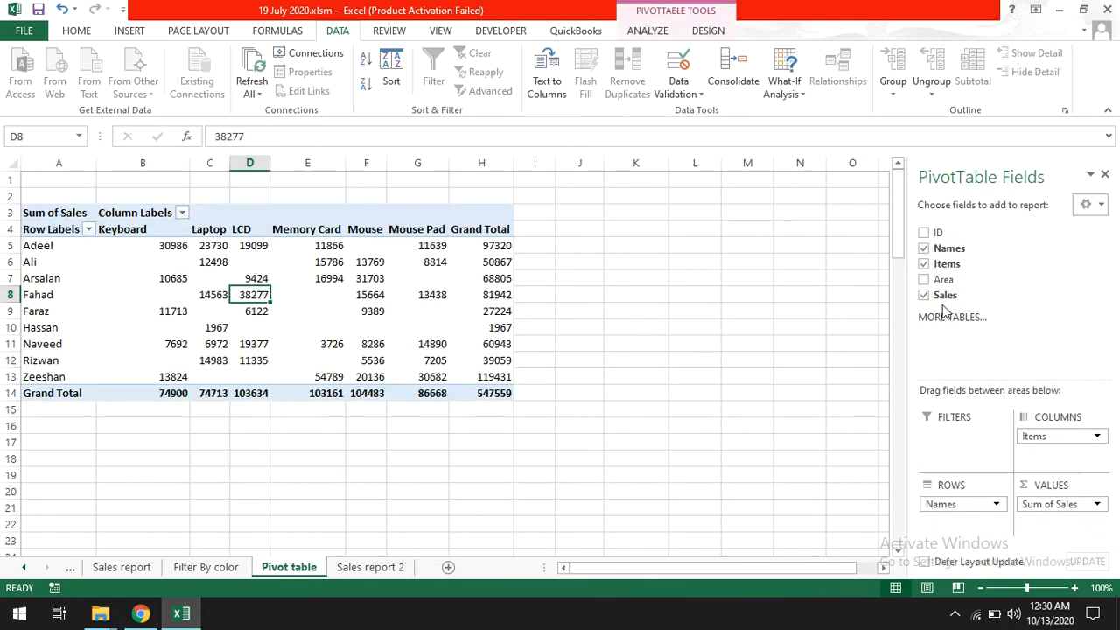
drag(1046, 435, 962, 523)
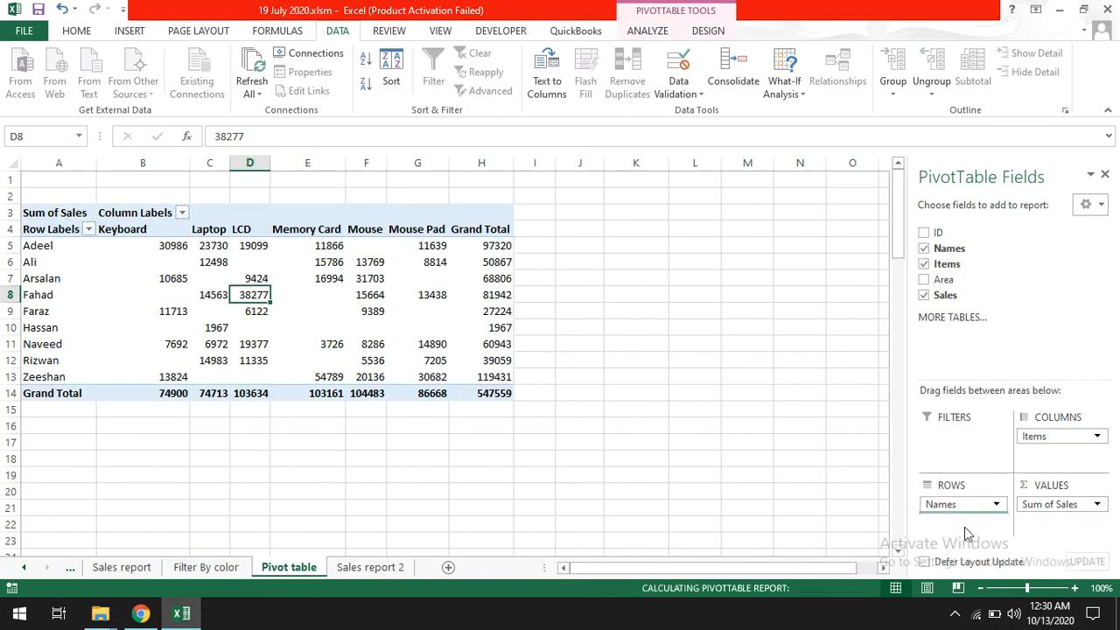
click(924, 263)
click(923, 279)
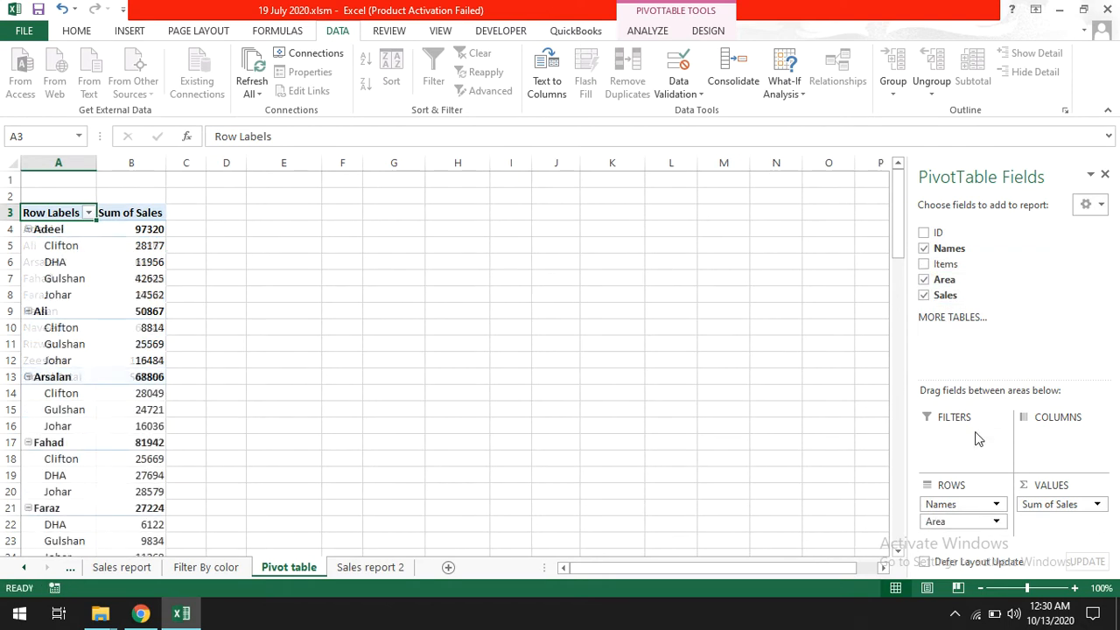
drag(981, 521, 1056, 442)
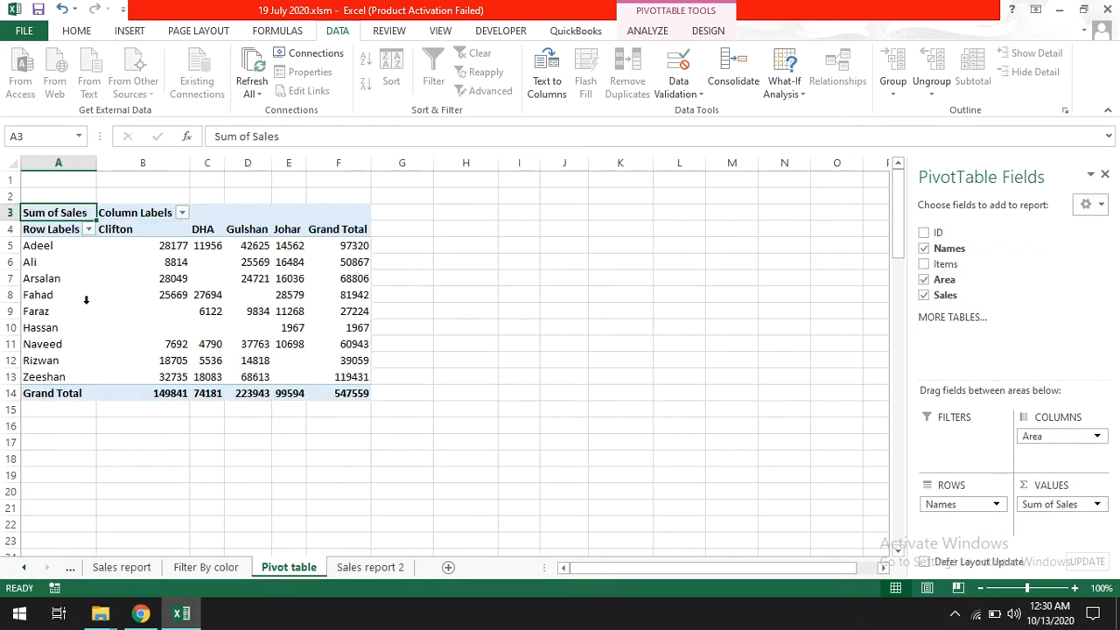
- Check the Johar sales in row 8 of the pivot table, then return to the Sales report 2 sheet
click(33, 295)
click(274, 295)
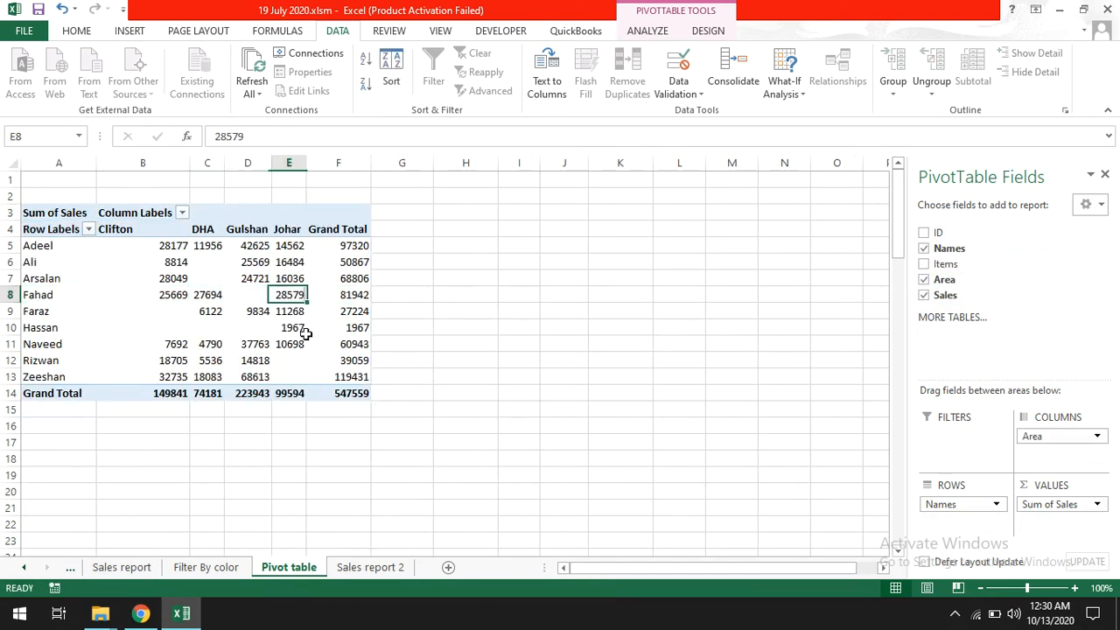
click(372, 567)
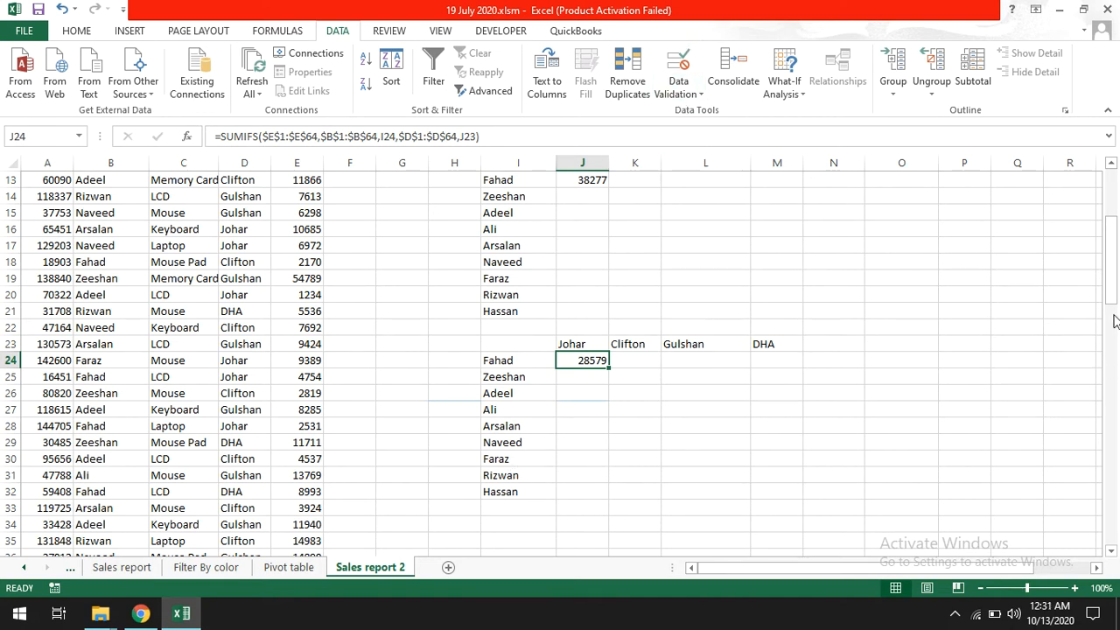
- Copy the item list in L2:L7
drag(1113, 322, 1113, 218)
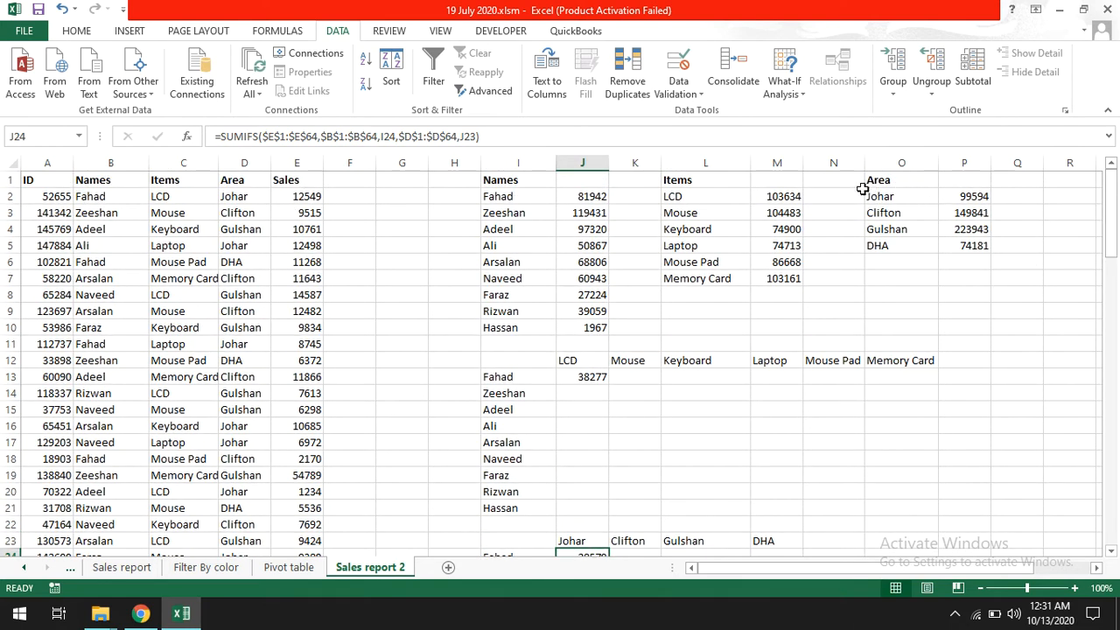
drag(704, 194, 680, 277)
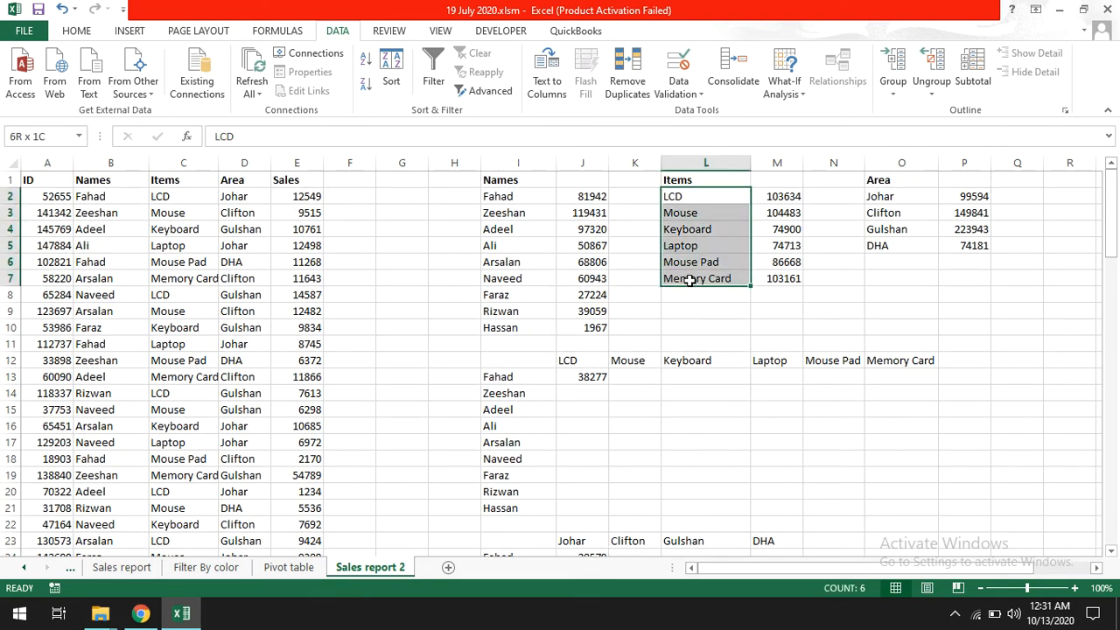
key(ctrl+c)
click(1113, 553)
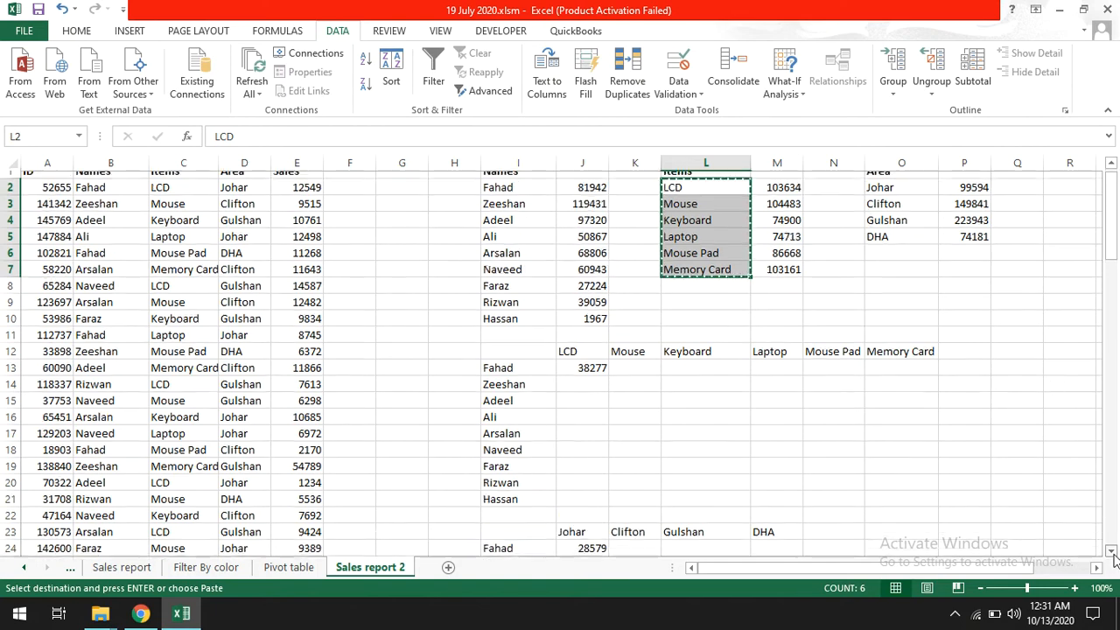
drag(1114, 553, 1027, 553)
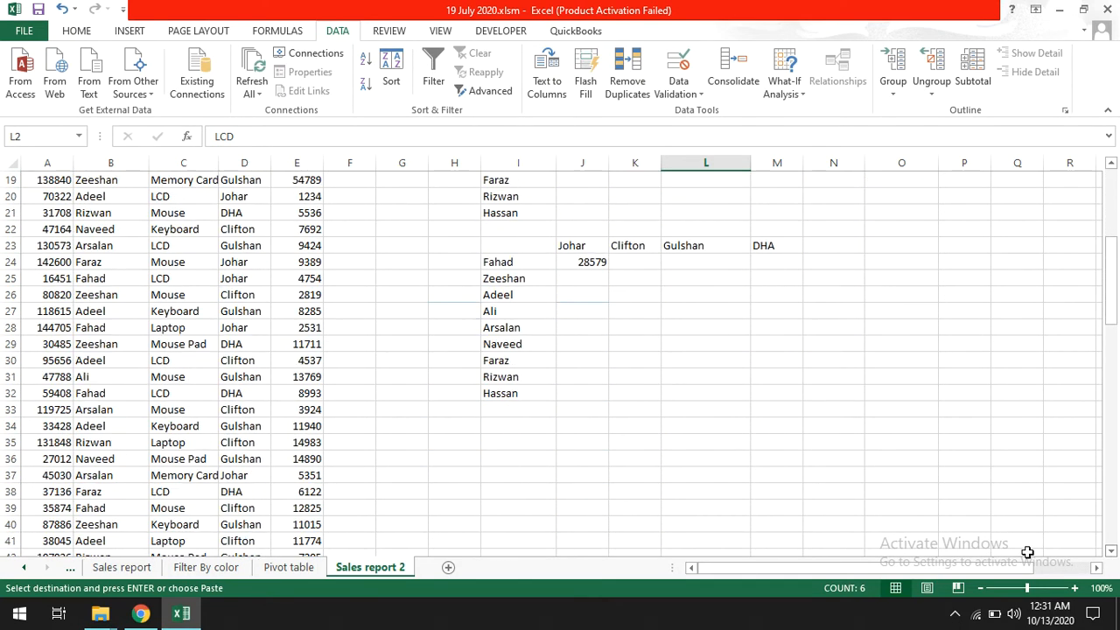
click(528, 429)
key(ctrl+v)
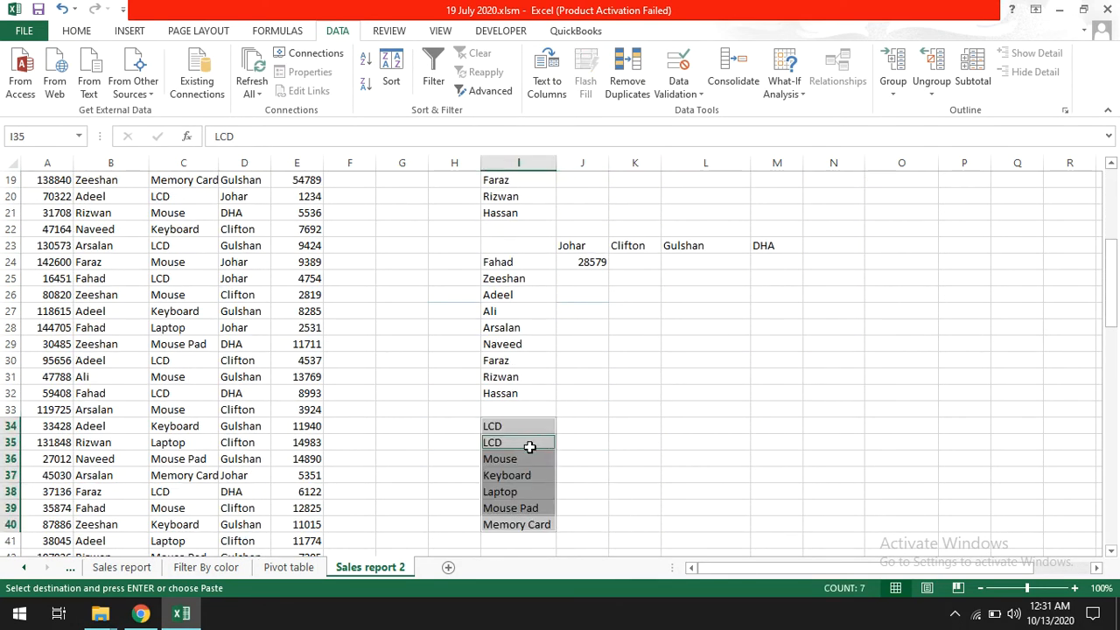
key(ctrl+z)
- Paste the copied items into column I starting at I35
click(529, 447)
key(ctrl+v)
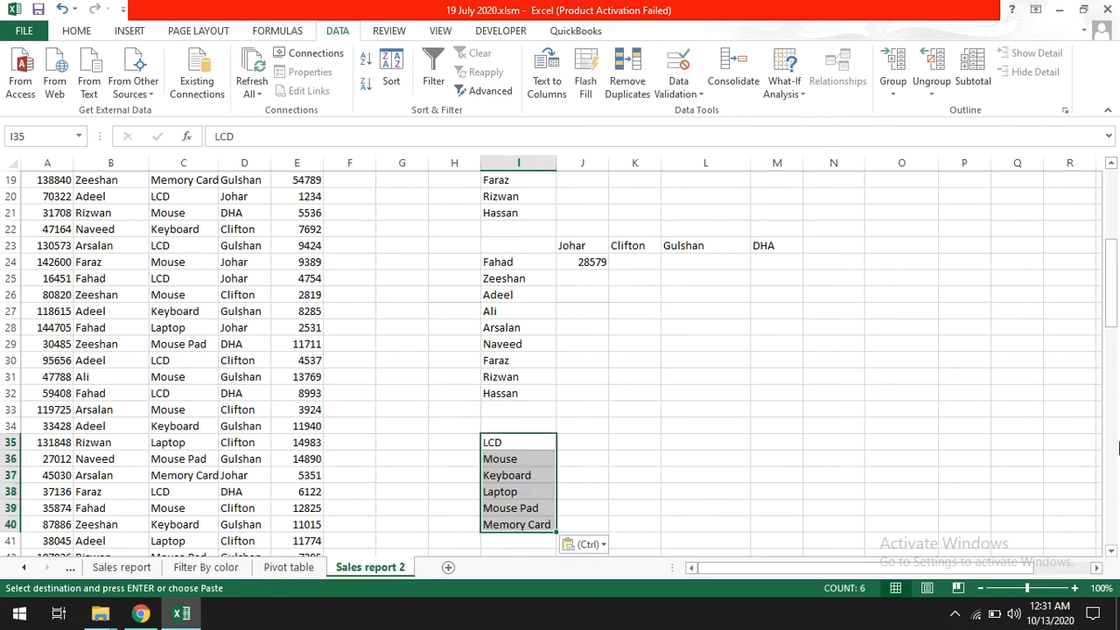
- Copy the area headers in J23:M23 and paste them as values starting at J34
drag(1109, 284, 1109, 179)
drag(888, 196, 885, 229)
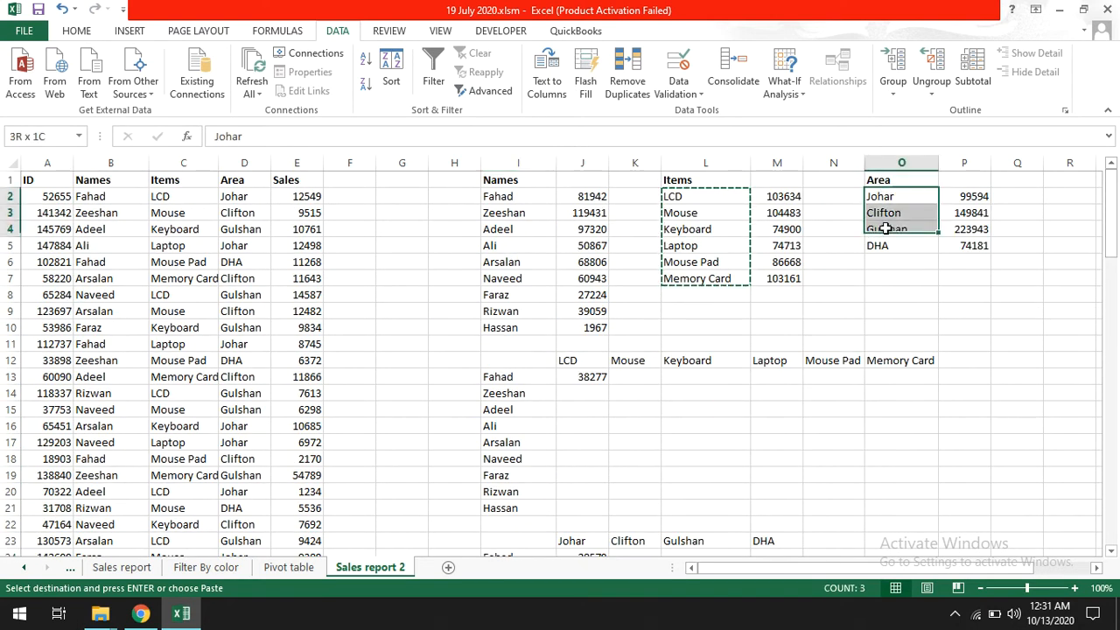
scroll(674, 451, down, 1)
drag(569, 491, 774, 490)
key(ctrl+c)
drag(1111, 236, 1109, 329)
click(585, 360)
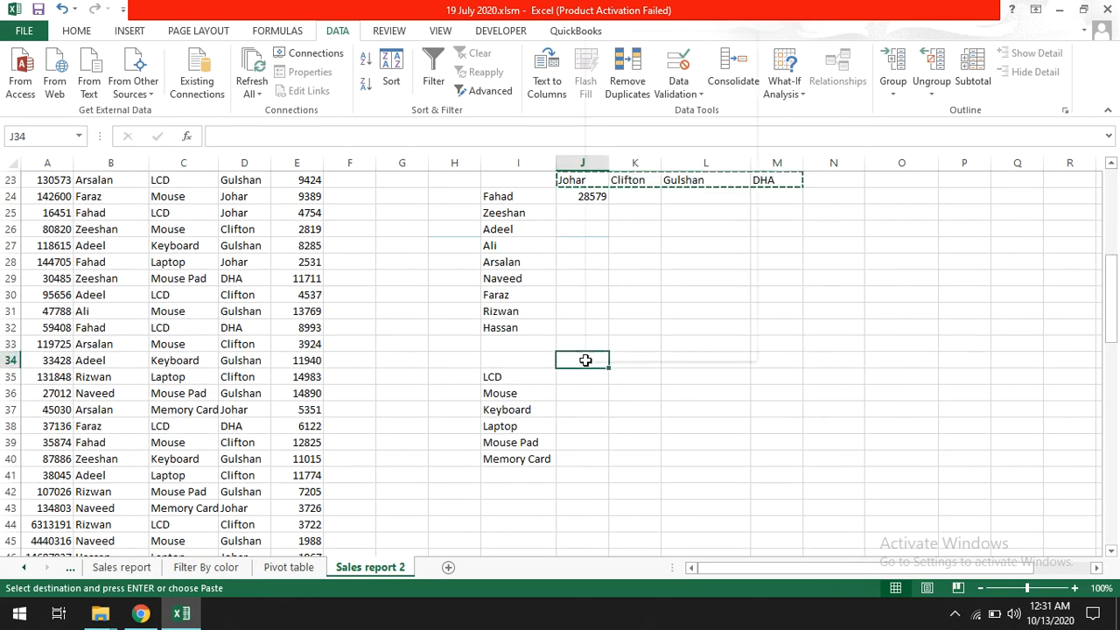
right_click(586, 366)
click(644, 108)
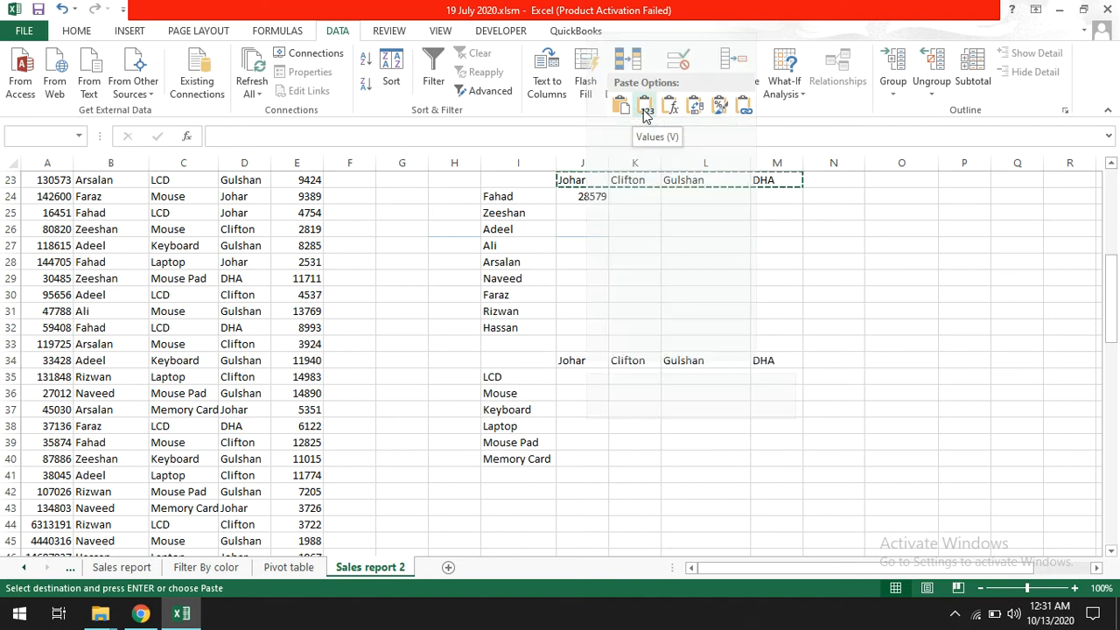
- Start a SUMIFS formula in J35 with the absolute sum range $E$1:$E$64
click(581, 377)
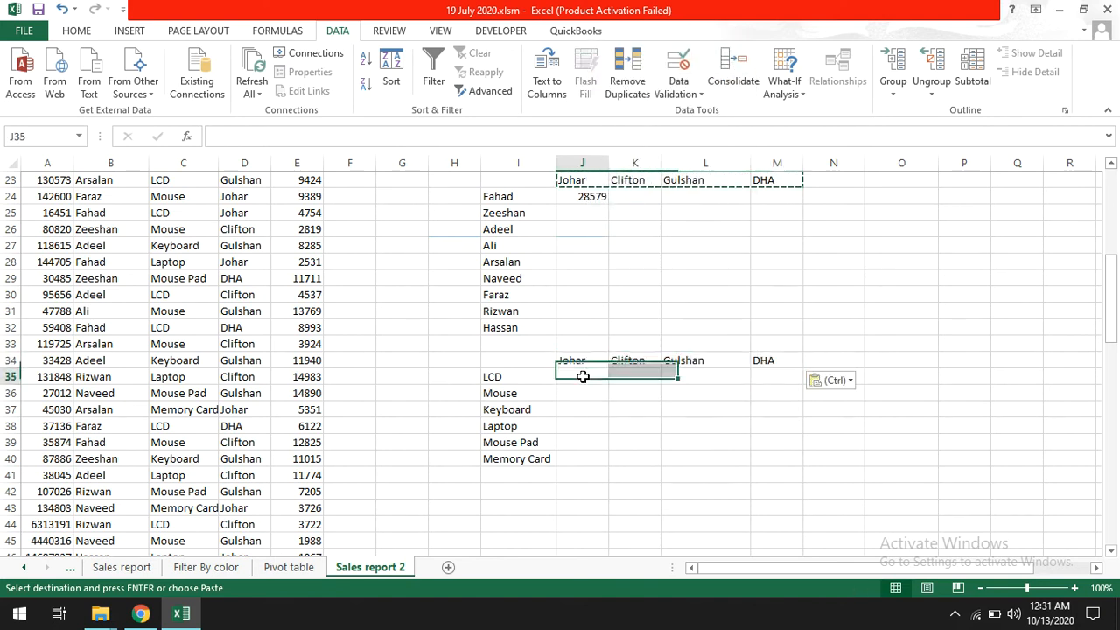
text(=sum)
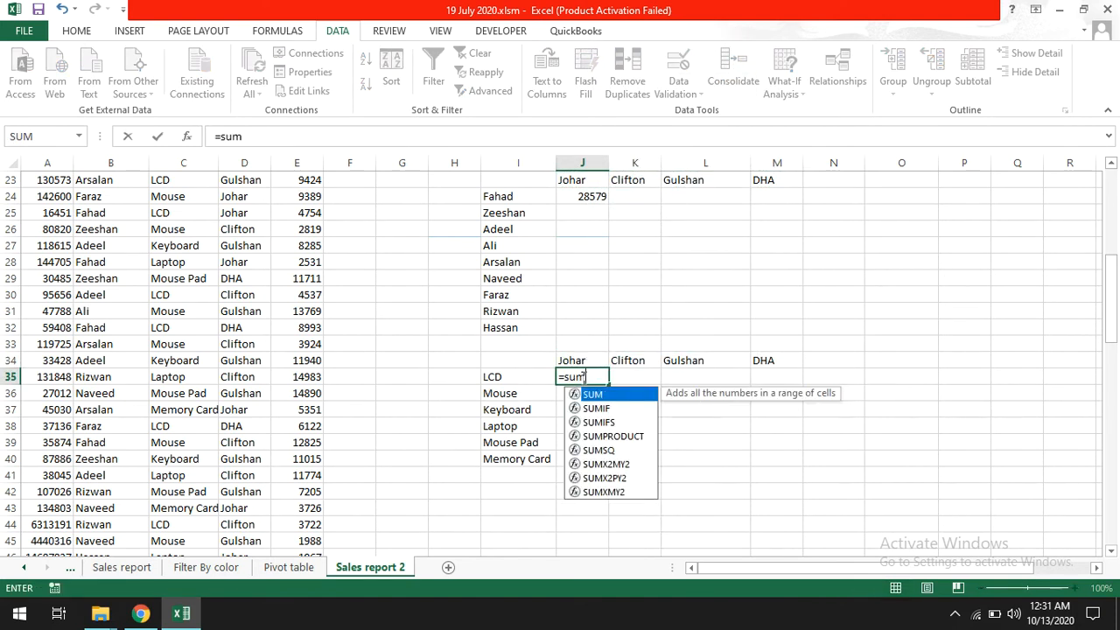
text(ifs()
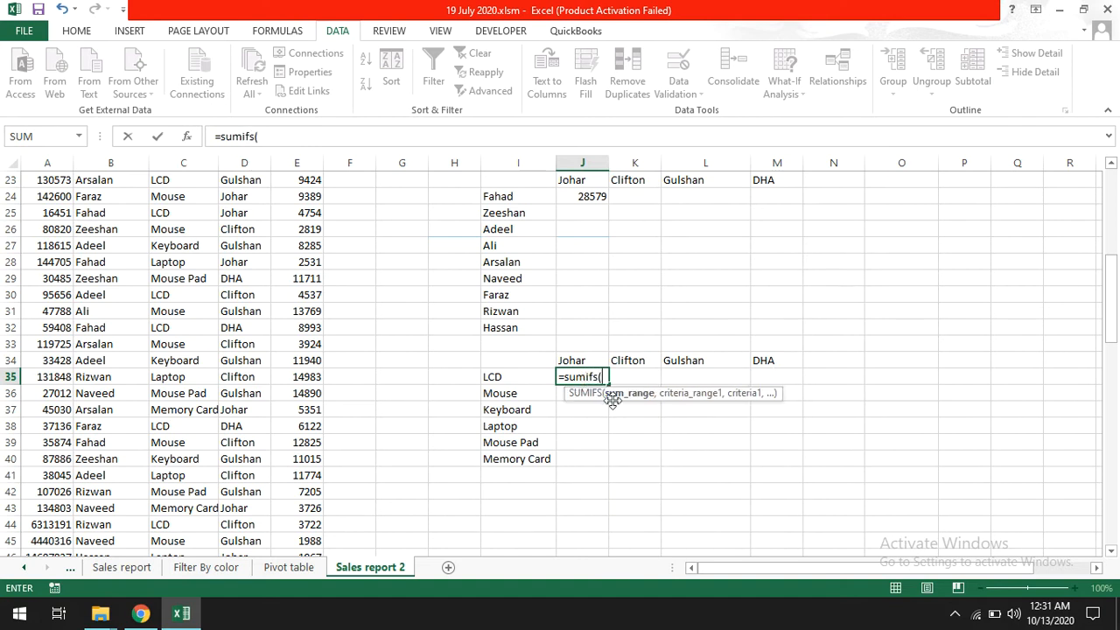
click(313, 226)
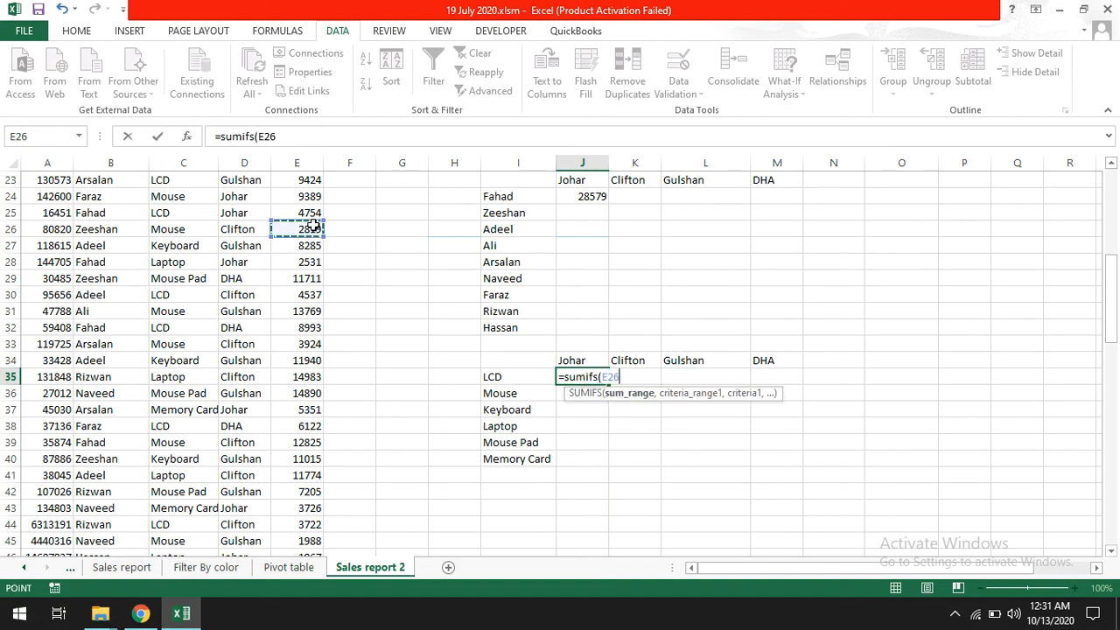
key(ctrl+Up)
key(ctrl+shift+Down)
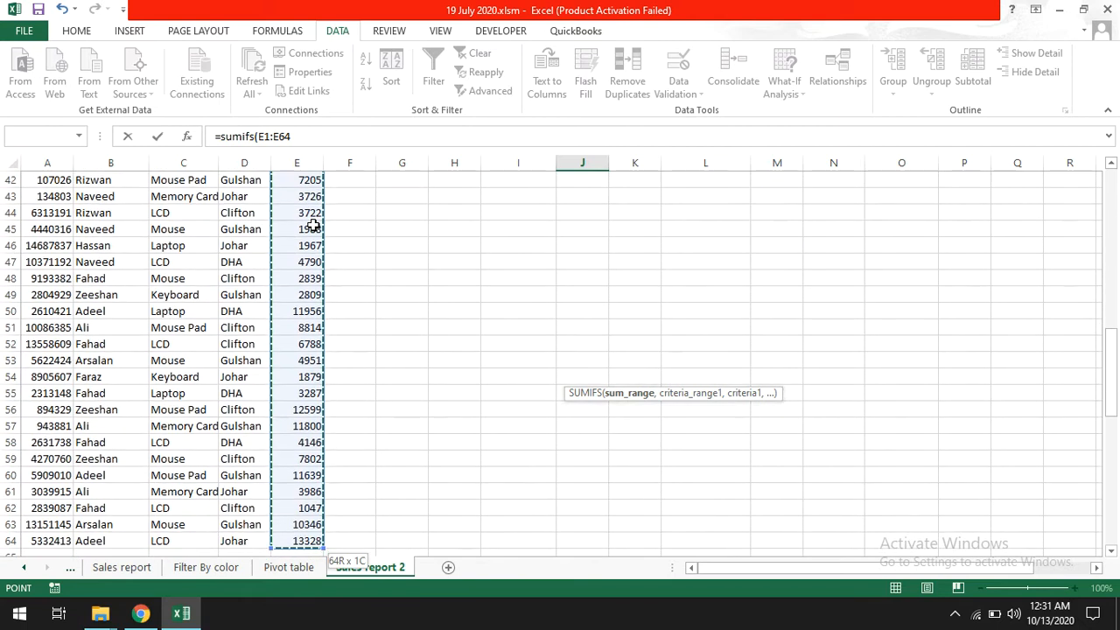
key(F4)
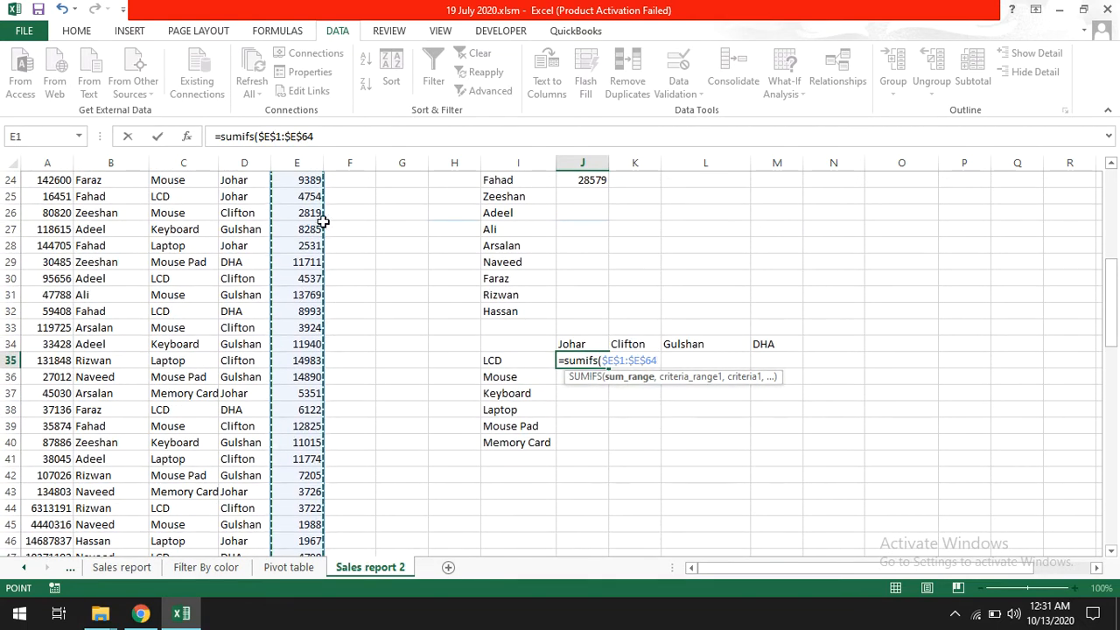
text(,)
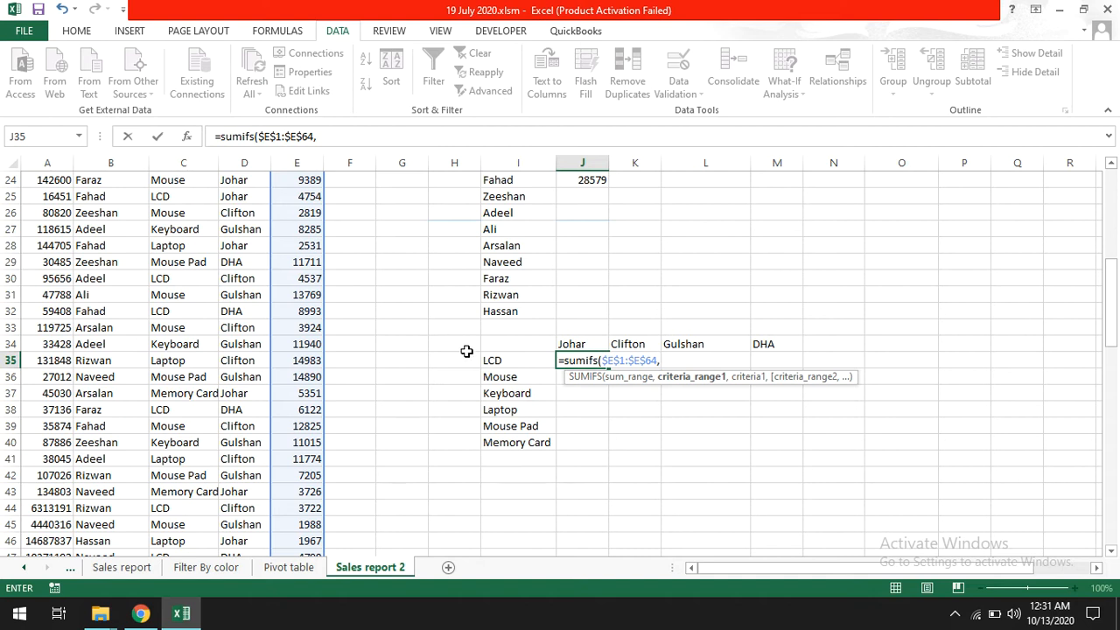
- Add the absolute item range $C$1:$C$64 and criterion I35 to the SUMIFS formula in J35
click(188, 244)
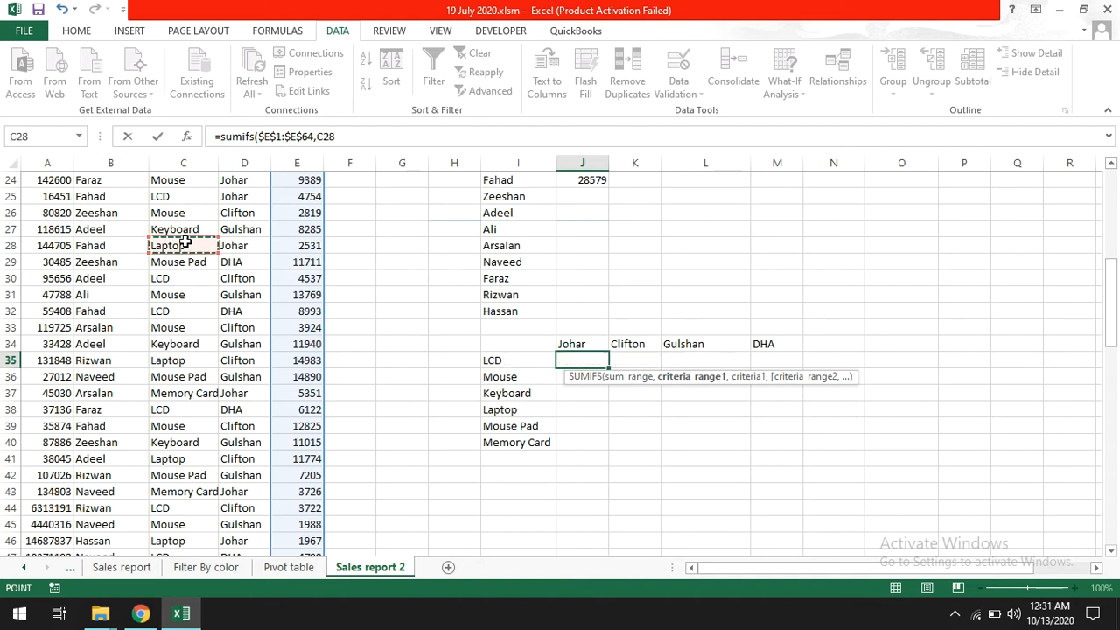
key(ctrl+Up)
key(ctrl+shift+Down)
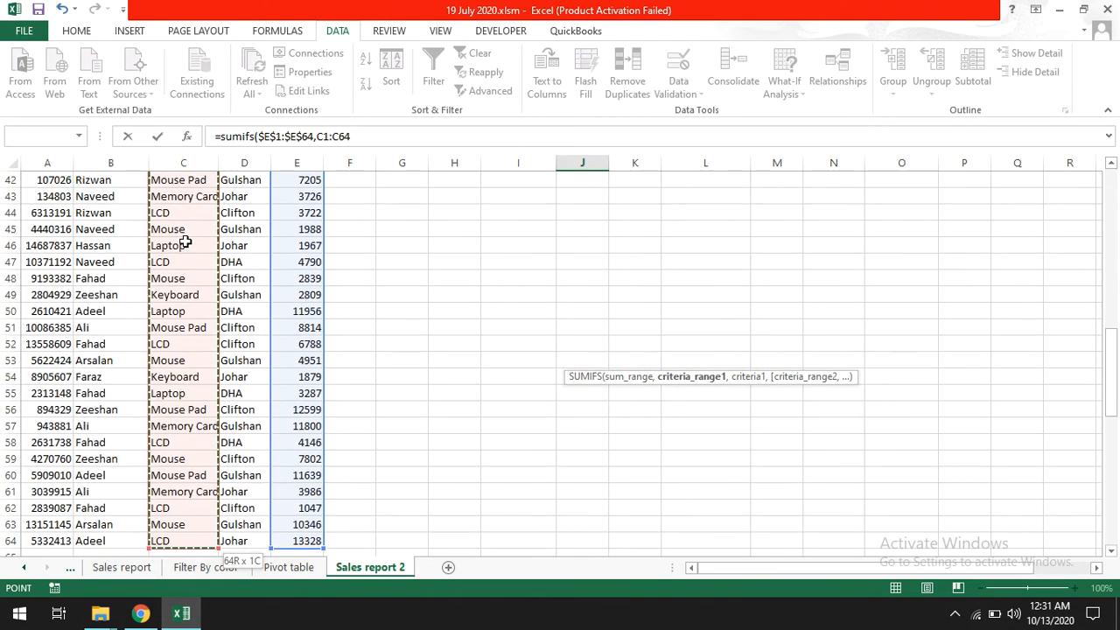
key(F4)
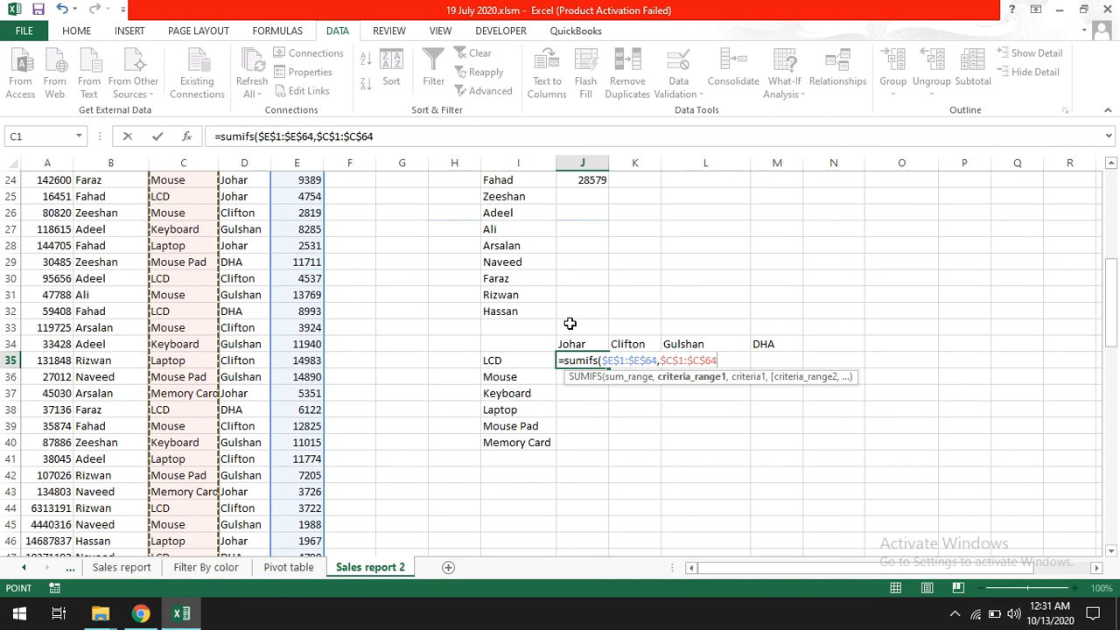
text(,)
click(520, 359)
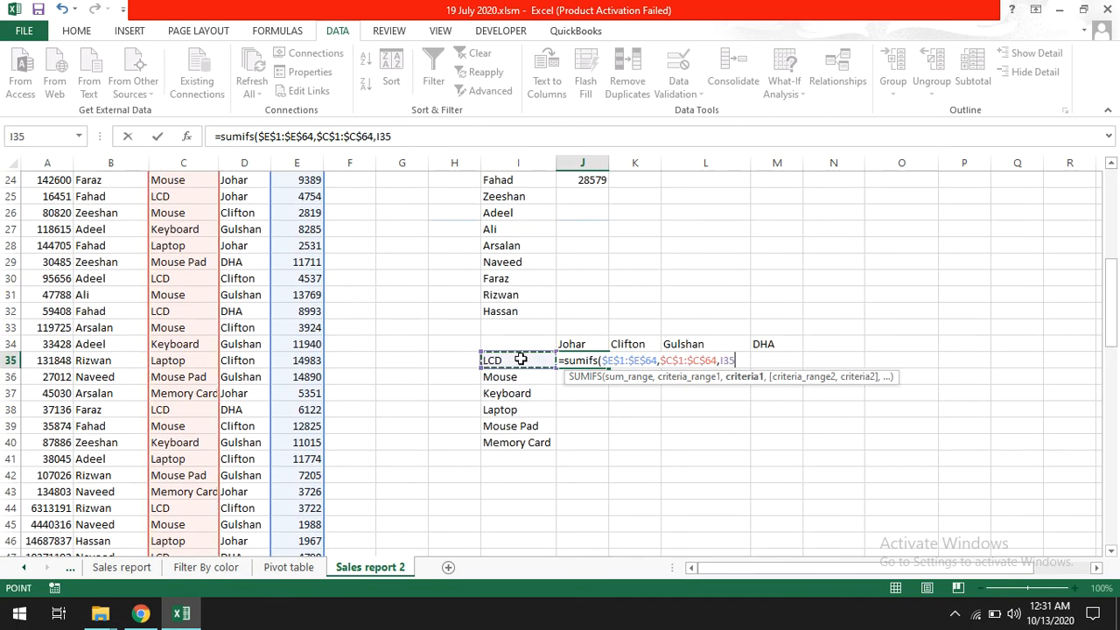
text(,)
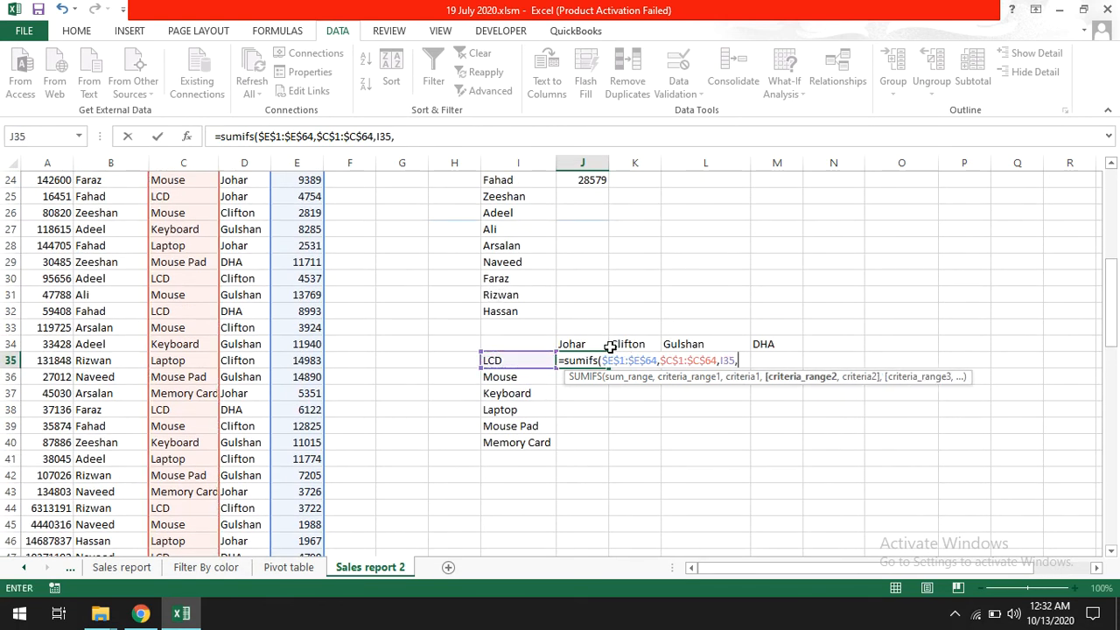
- Add the absolute area range $D$1:$D$64 with criterion J34 and complete the SUMIFS formula in J35
key(Up)
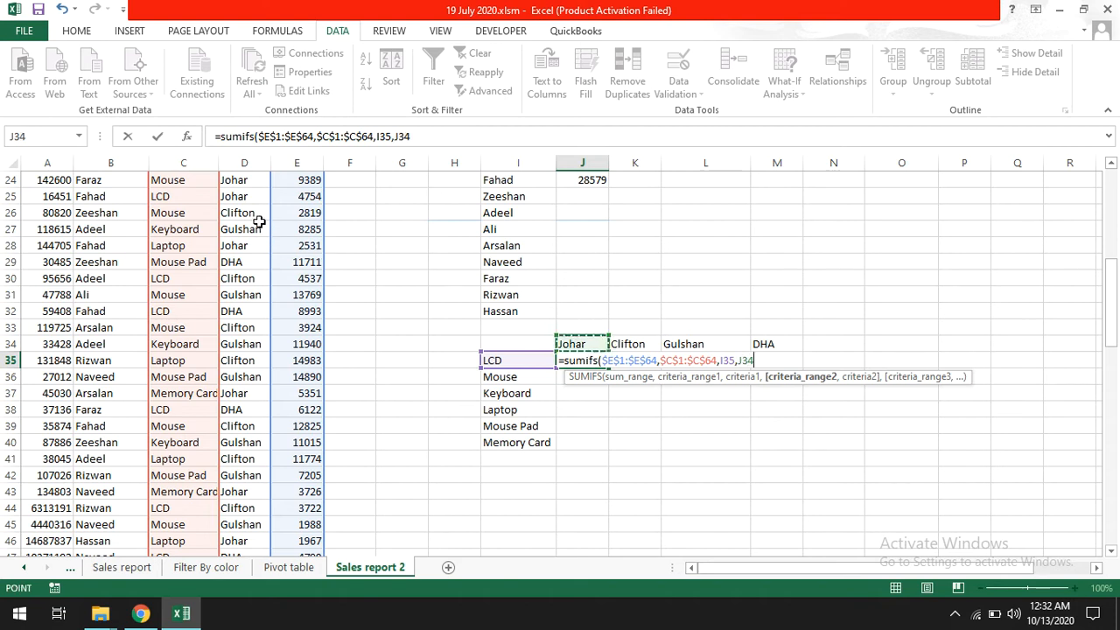
key(ctrl+Up)
key(ctrl+Up)
key(ctrl+Left)
key(Left)
key(Left)
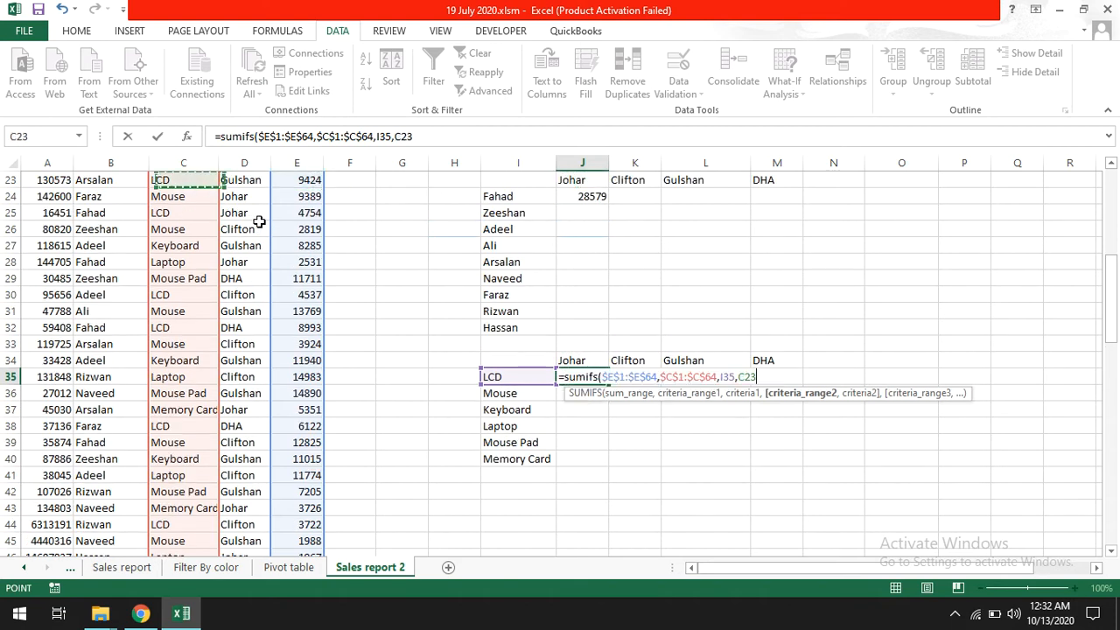
key(Right)
key(ctrl+Up)
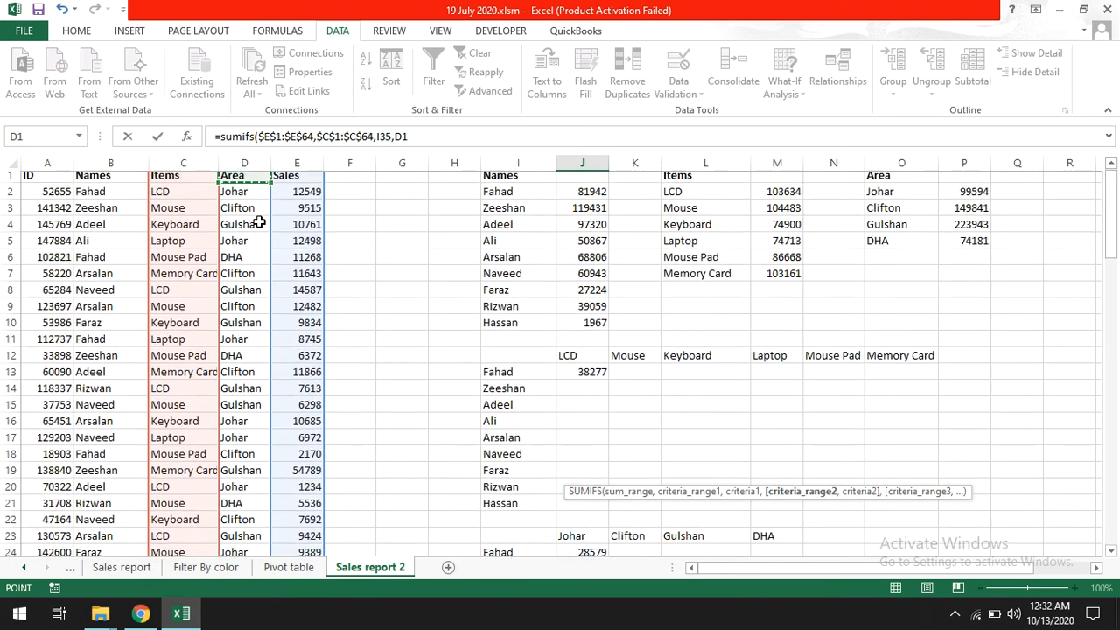
key(ctrl+shift+Down)
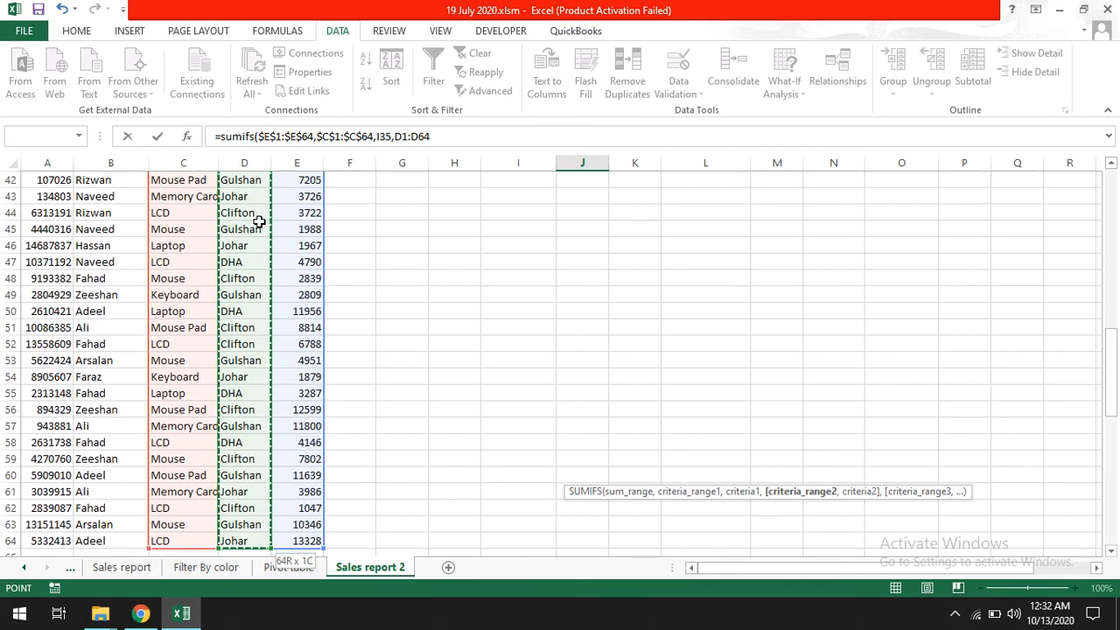
key(F4)
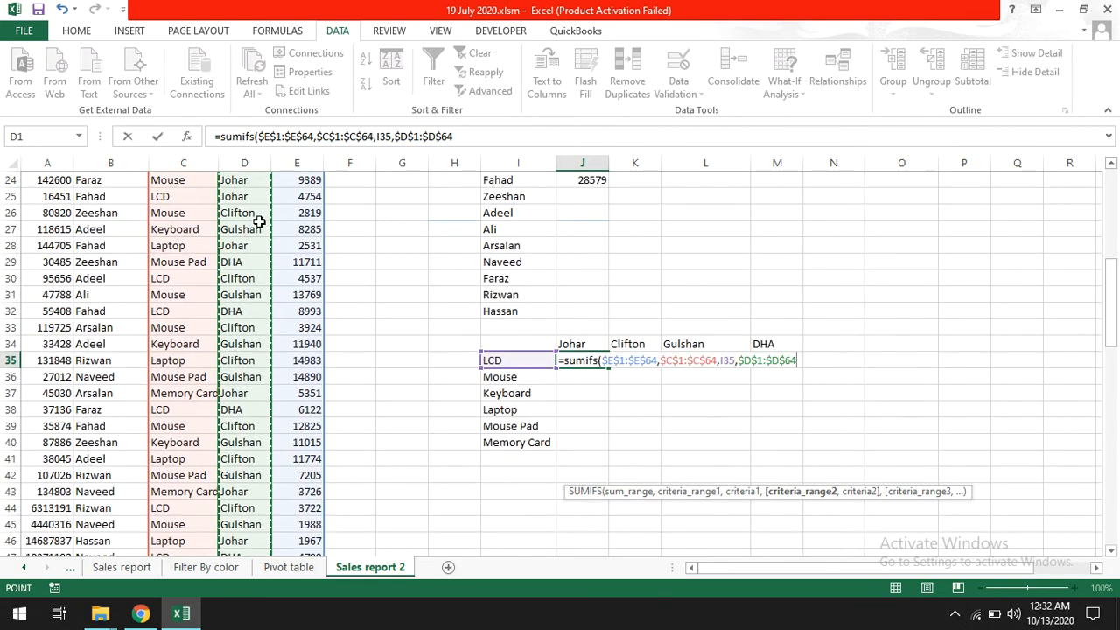
text(,)
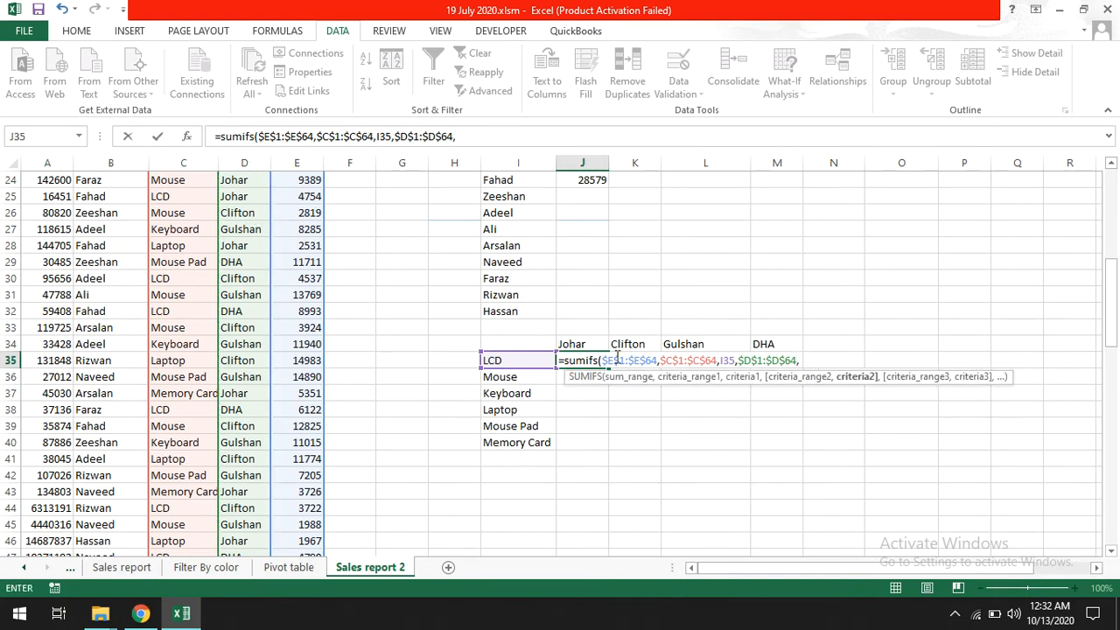
click(588, 343)
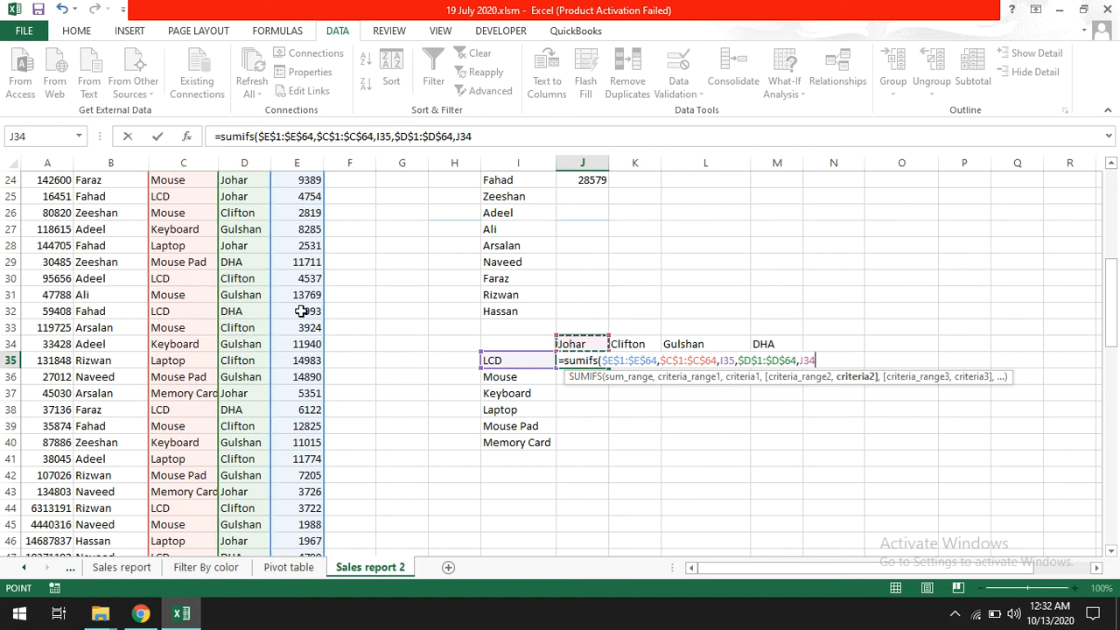
key(Return)
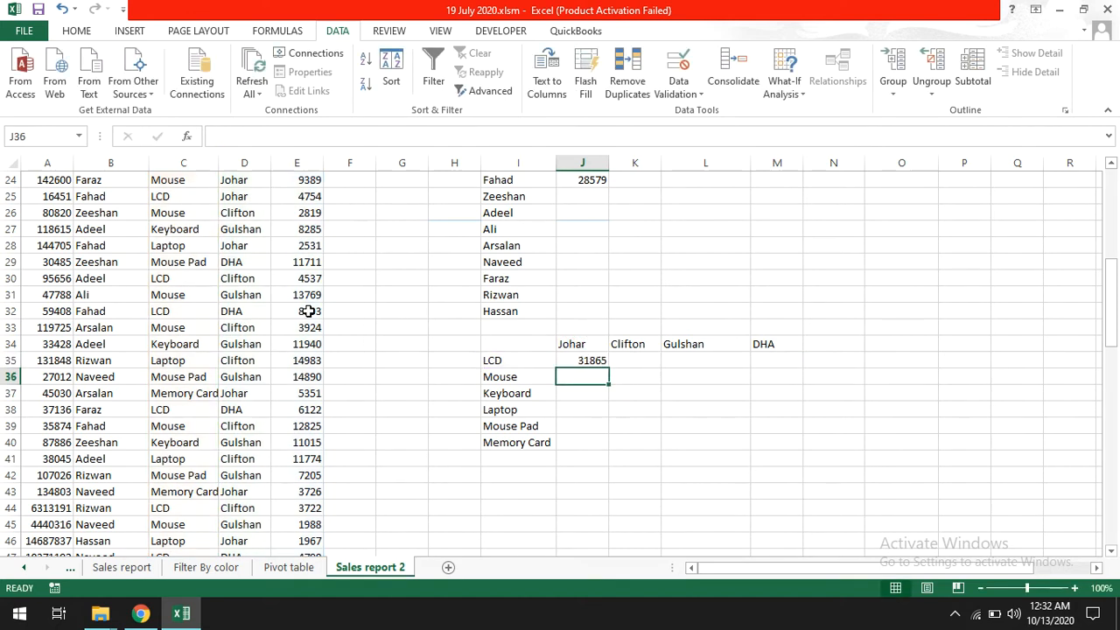
- Replace Names with Items in the pivot table's rows and compare its LCD total for Johar with J35 on Sales report 2
click(535, 360)
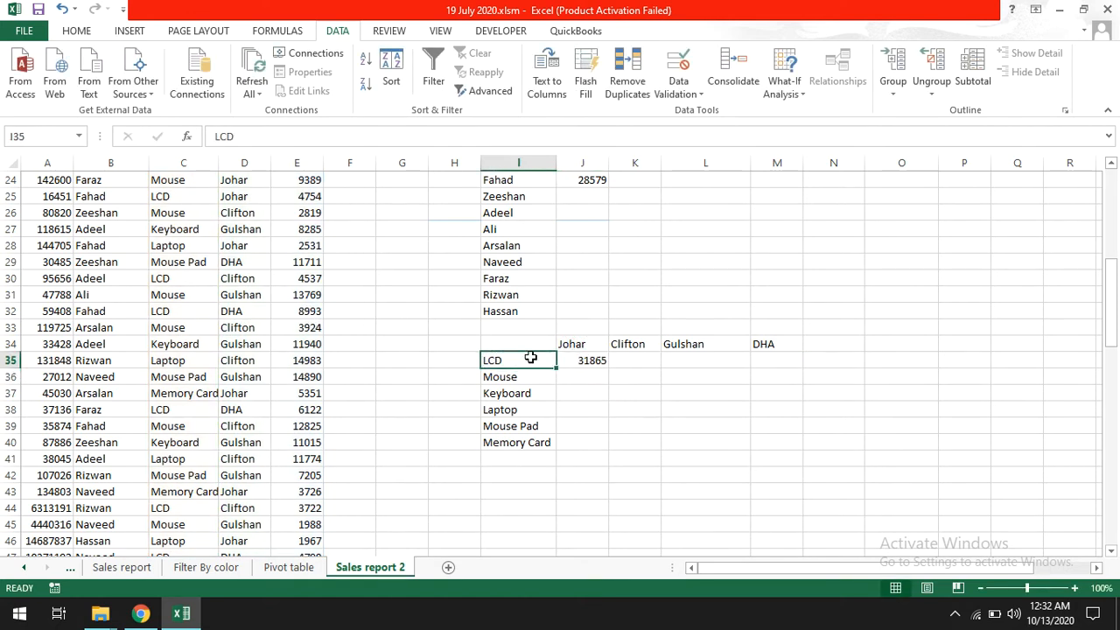
click(571, 343)
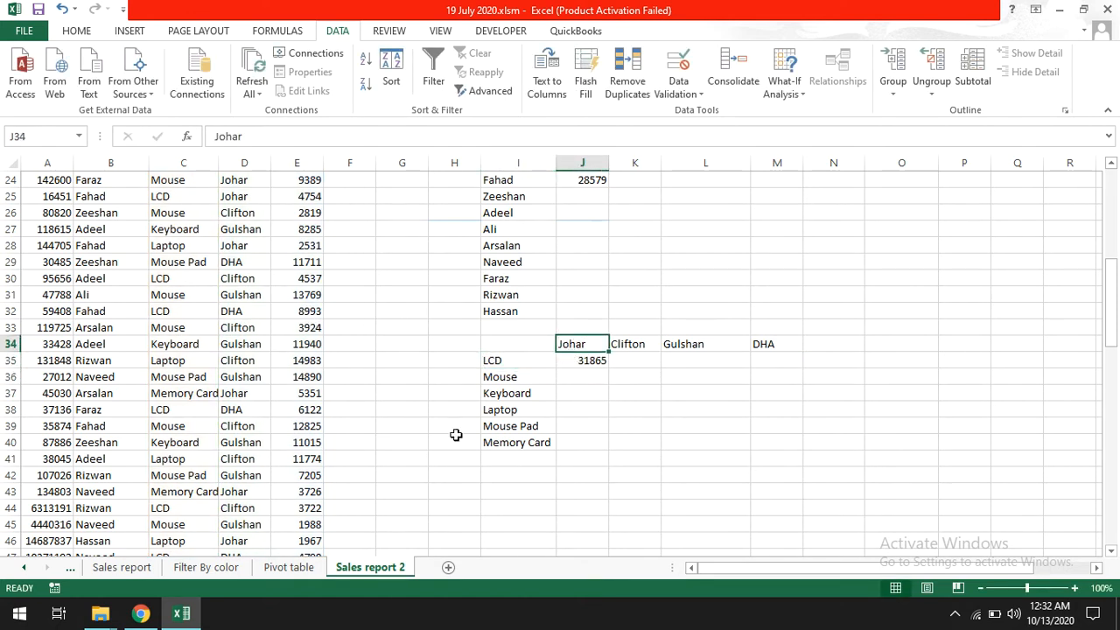
click(295, 567)
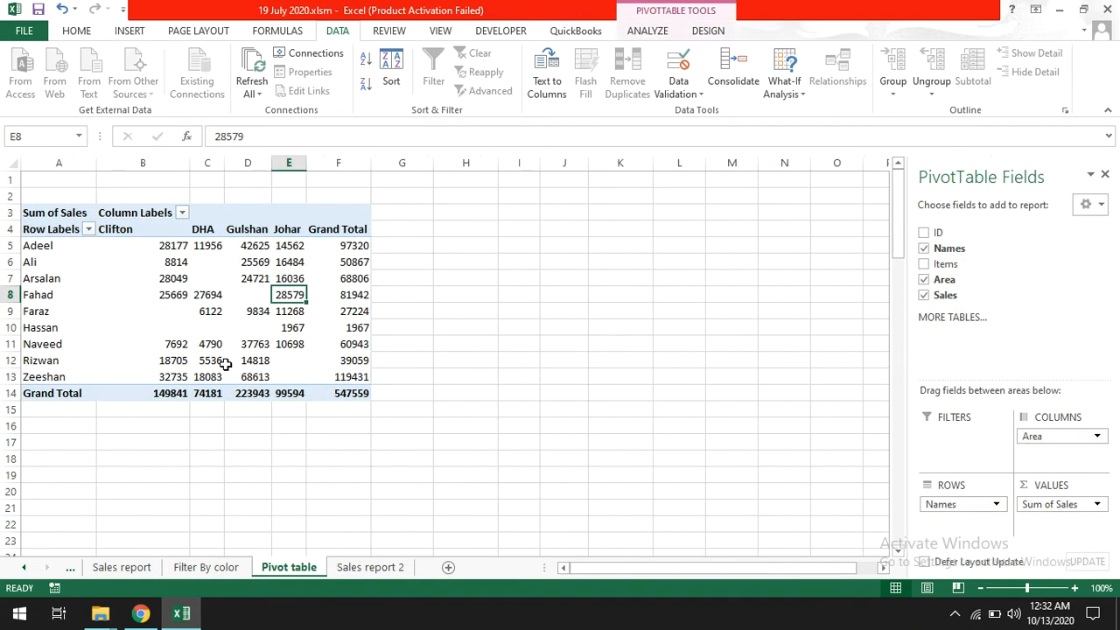
click(924, 248)
click(924, 264)
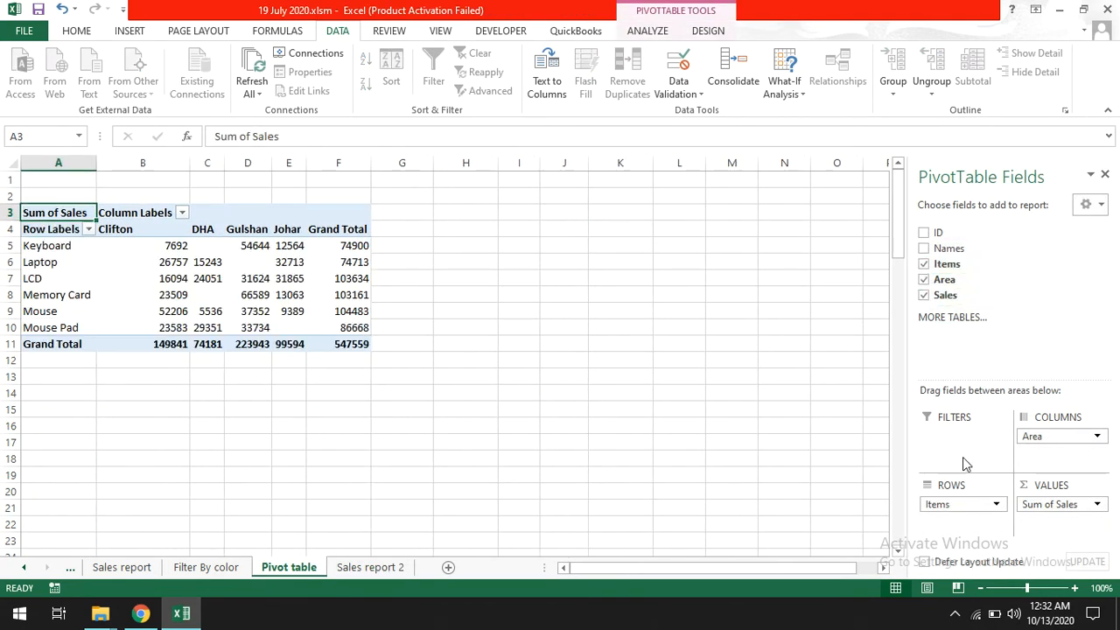
click(39, 276)
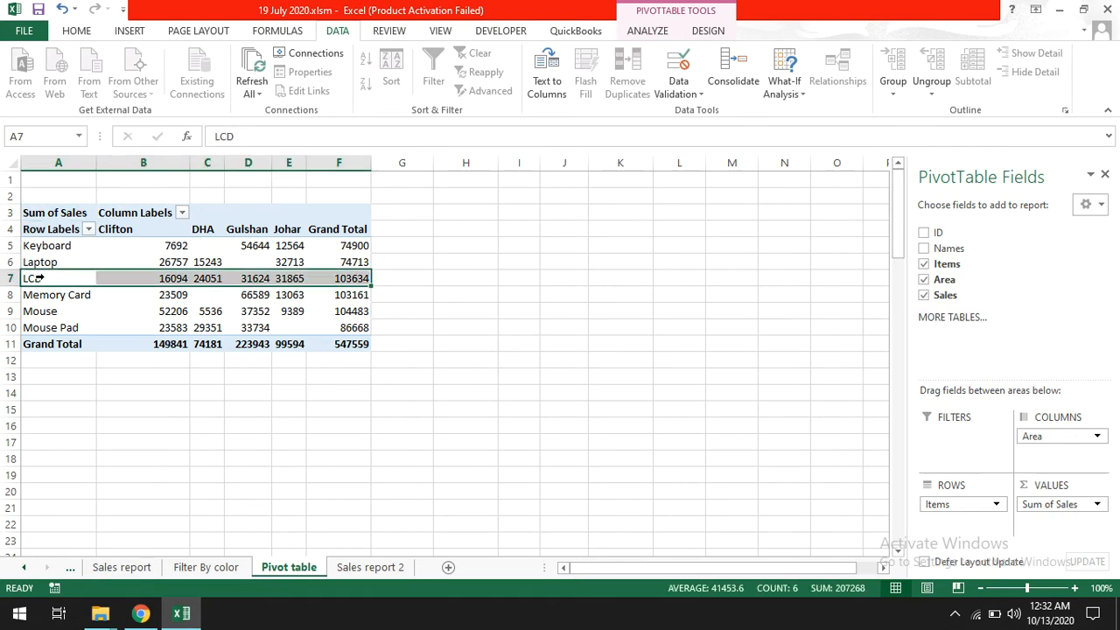
click(289, 278)
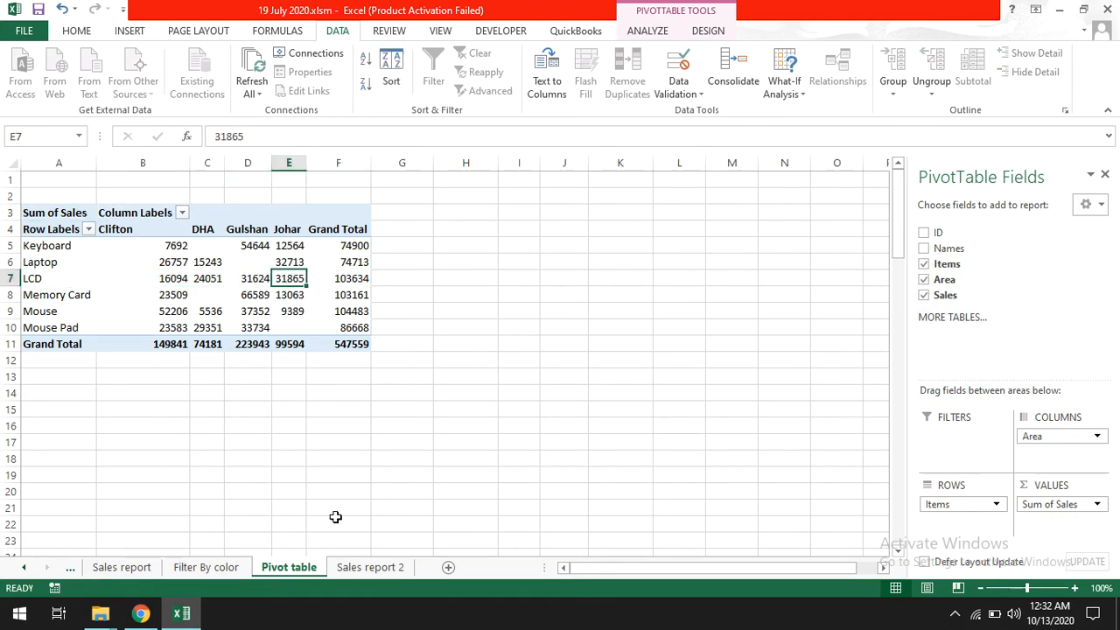
click(370, 566)
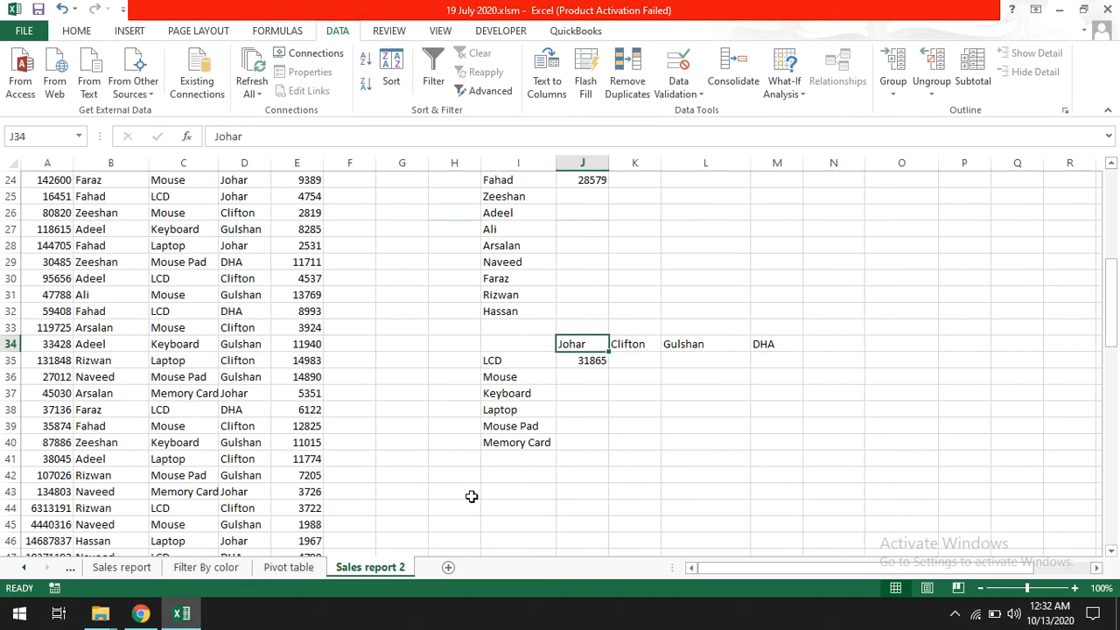
click(607, 361)
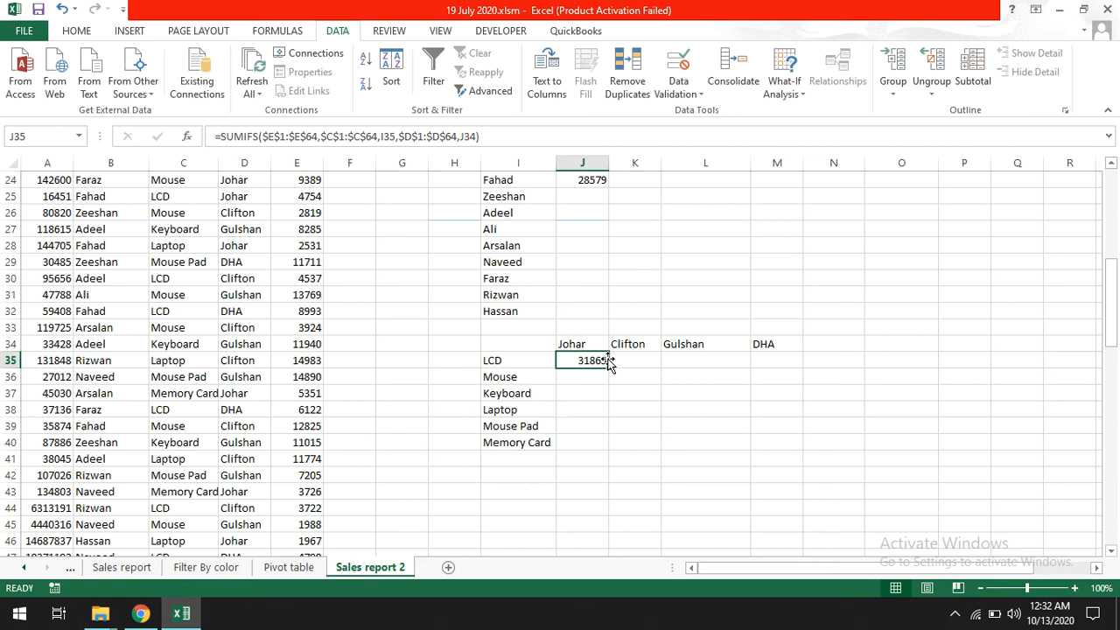
- Try to fill the J13 formula across the names-by-items grid J13:O21
scroll(963, 245, up, 1)
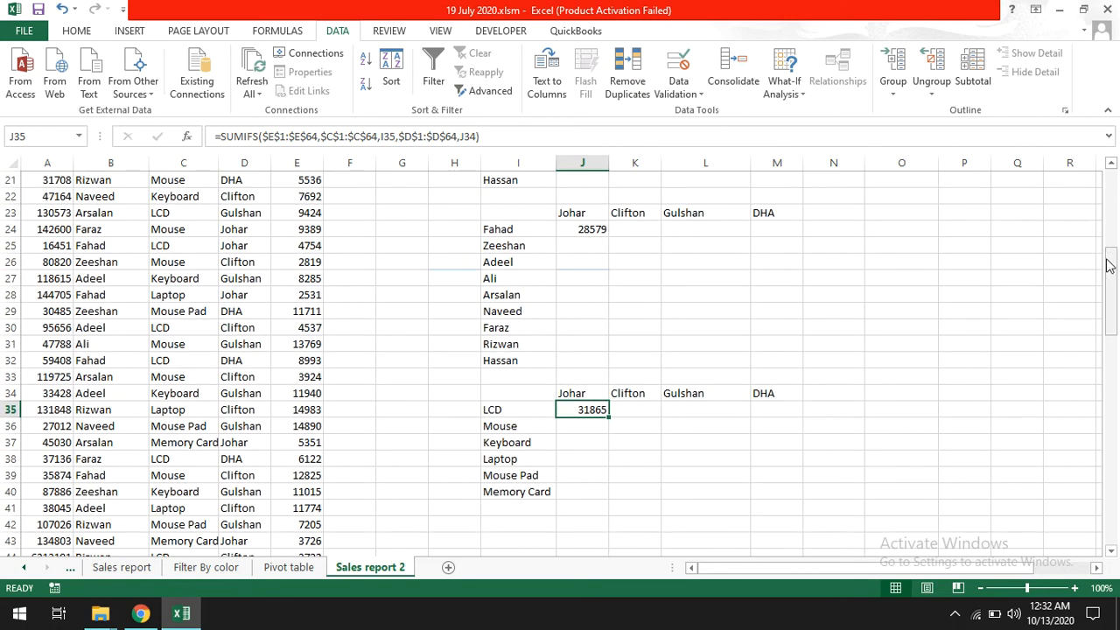
drag(1109, 265, 1112, 184)
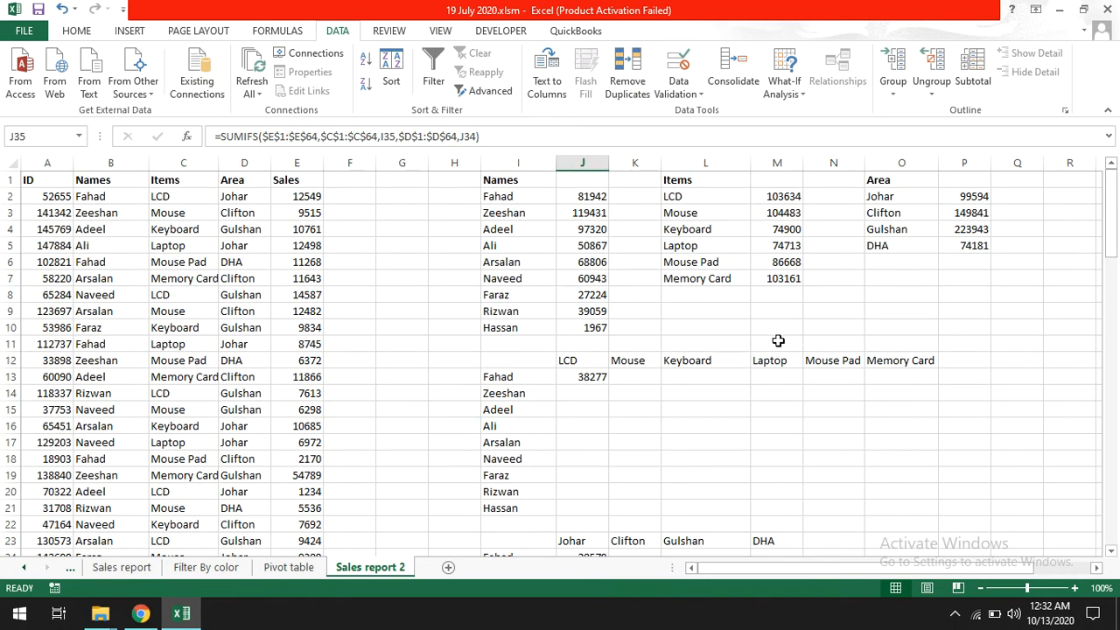
click(599, 378)
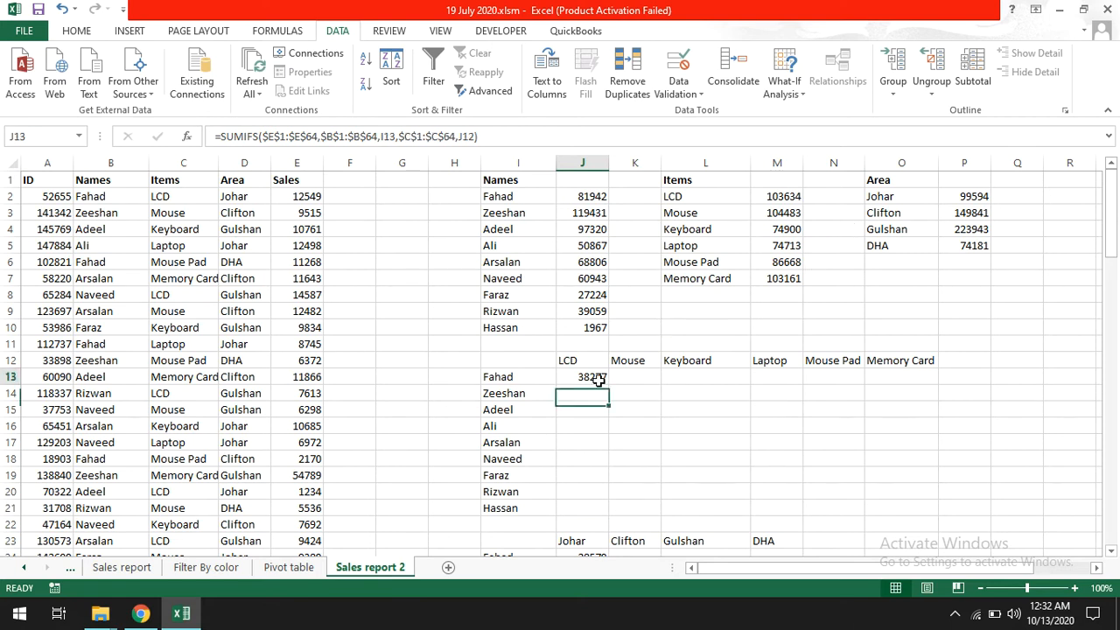
drag(607, 382, 950, 512)
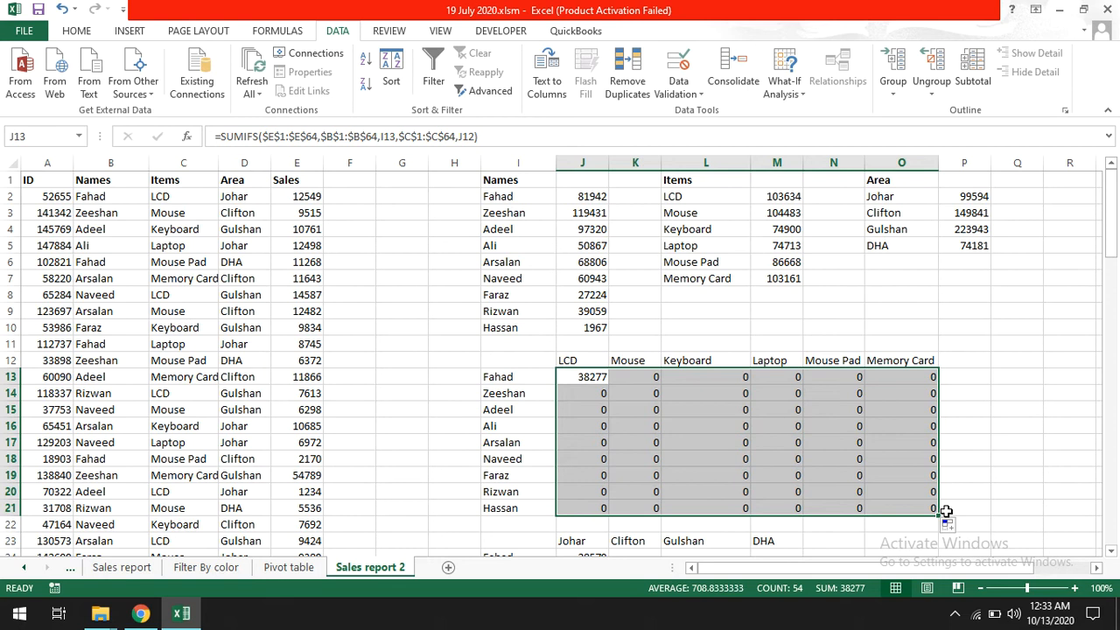
scroll(945, 512, down, 1)
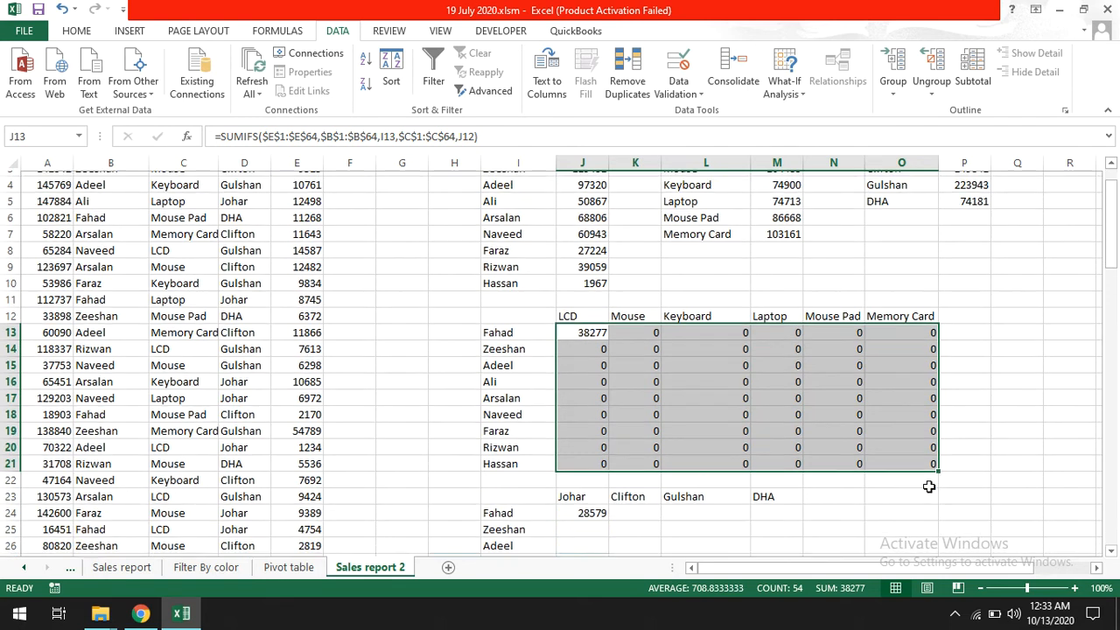
key(ctrl+z)
key(ctrl+z)
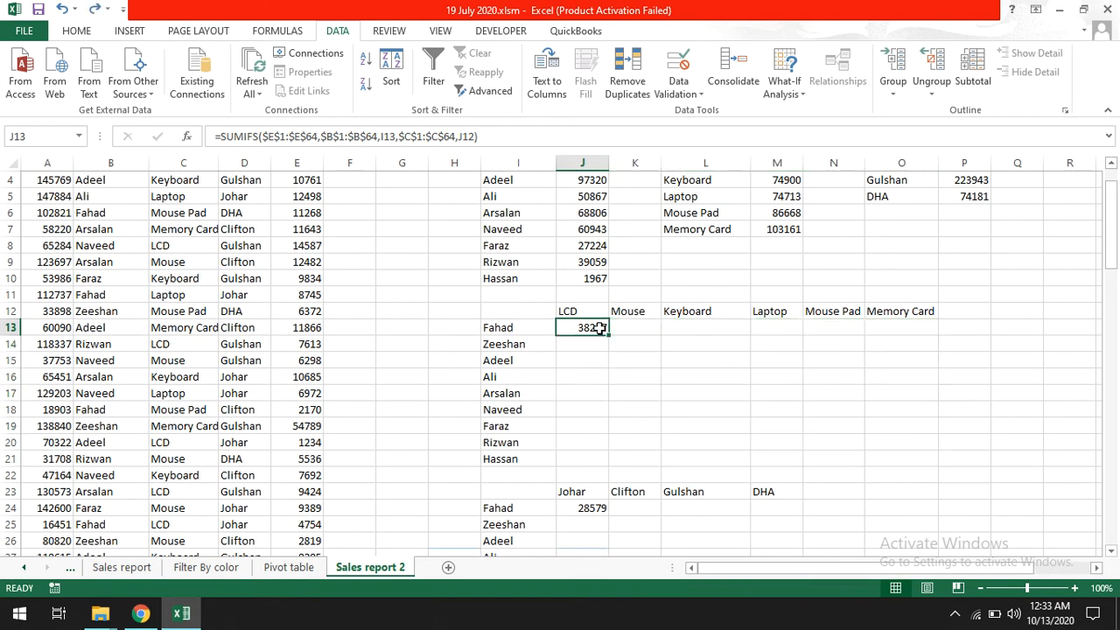
- Examine the cell references in J13, fill its formula down to J15, and inspect the copied references in J14 and J15
double_click(600, 327)
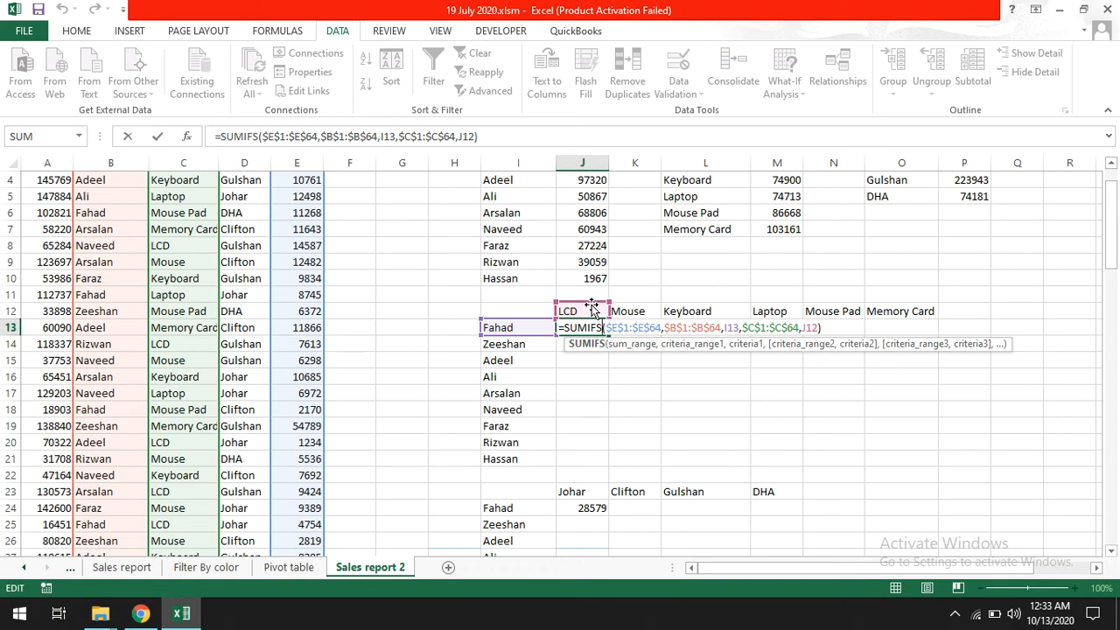
key(Return)
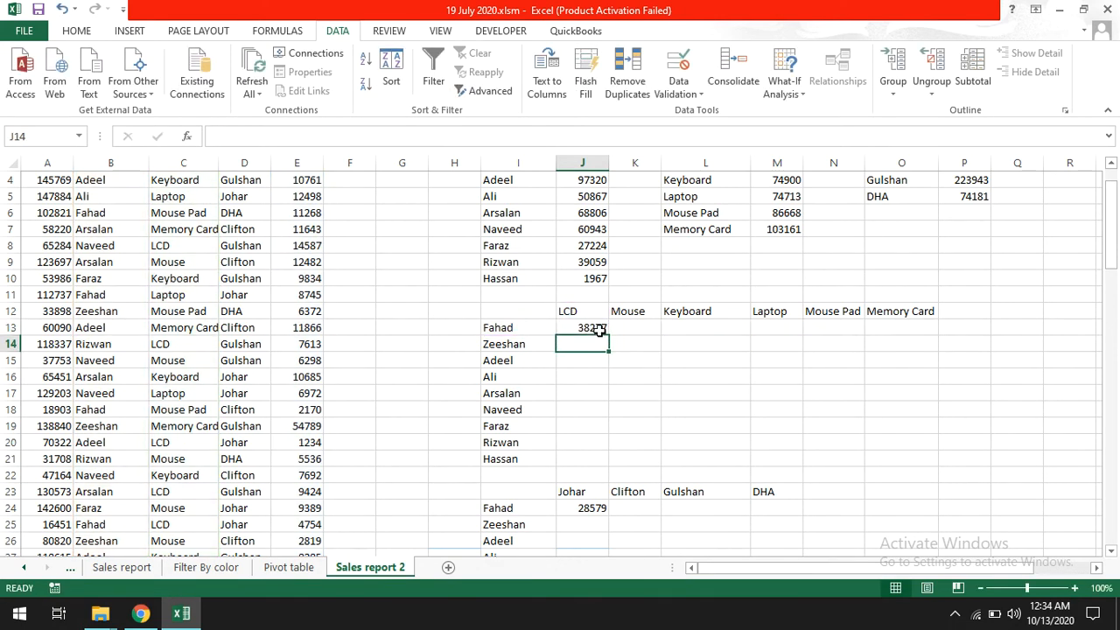
click(605, 331)
drag(608, 336, 607, 371)
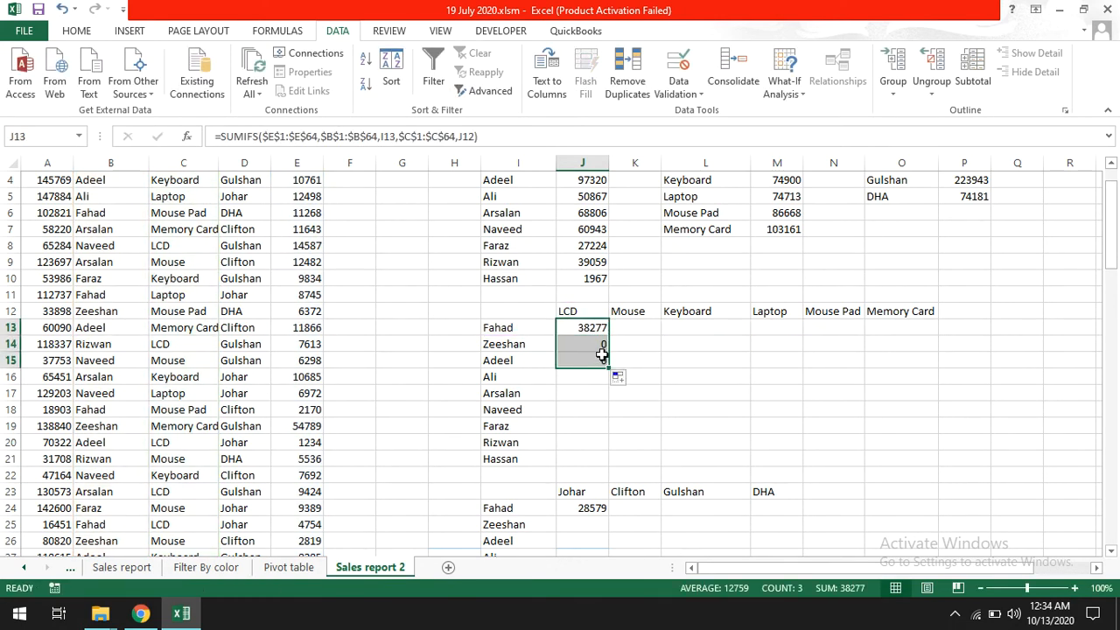
double_click(599, 345)
key(Escape)
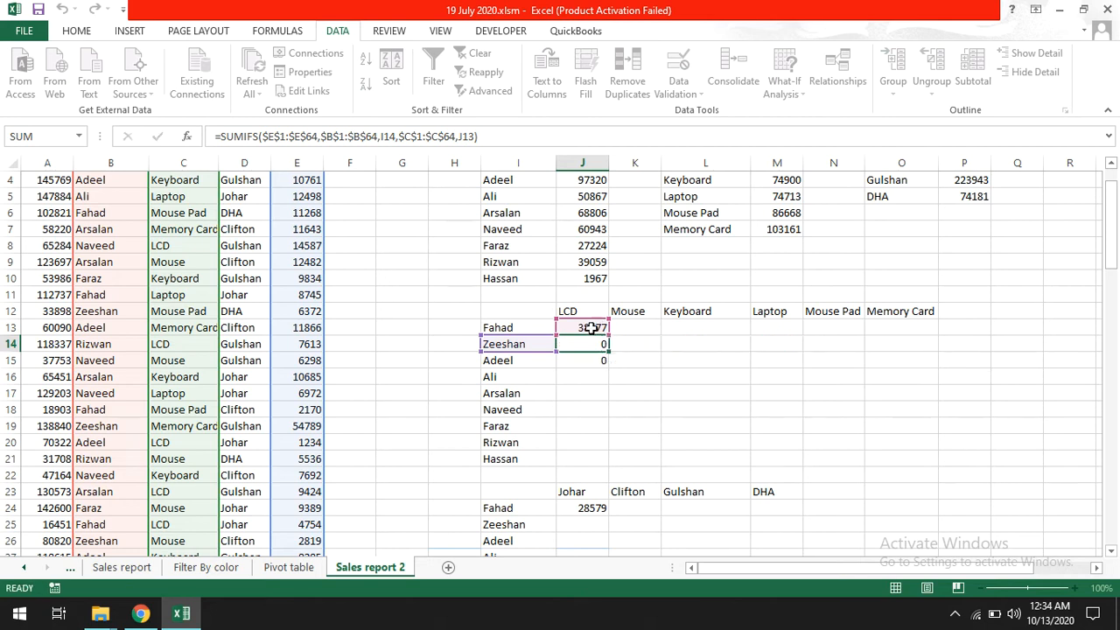
double_click(590, 361)
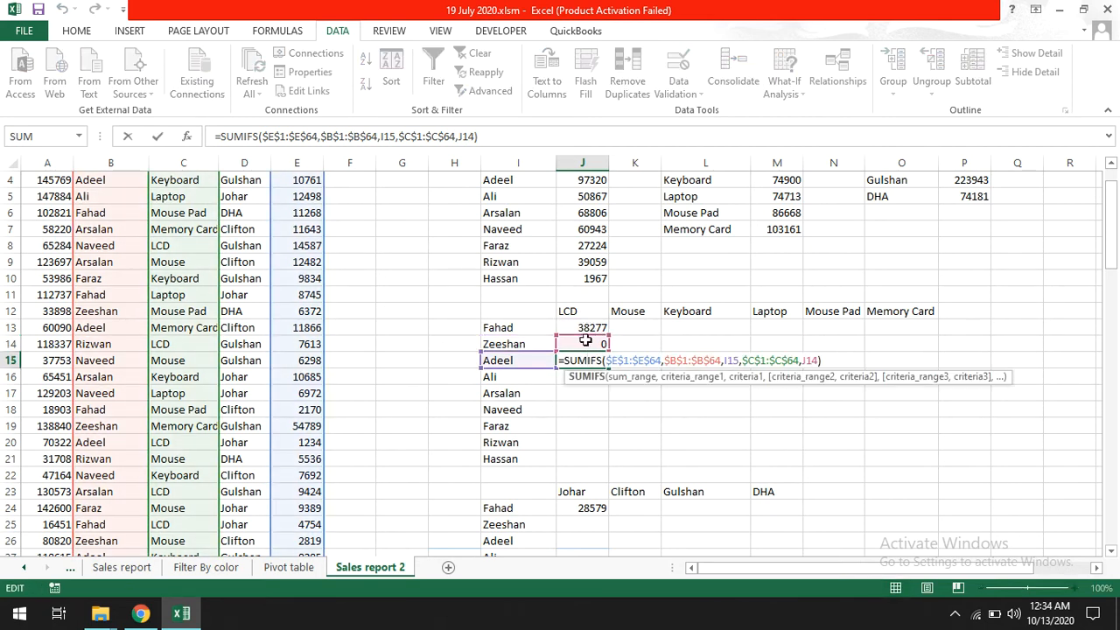
key(Escape)
- Extend the formula from J15 down to J16 and inspect its copied references
drag(608, 367, 606, 376)
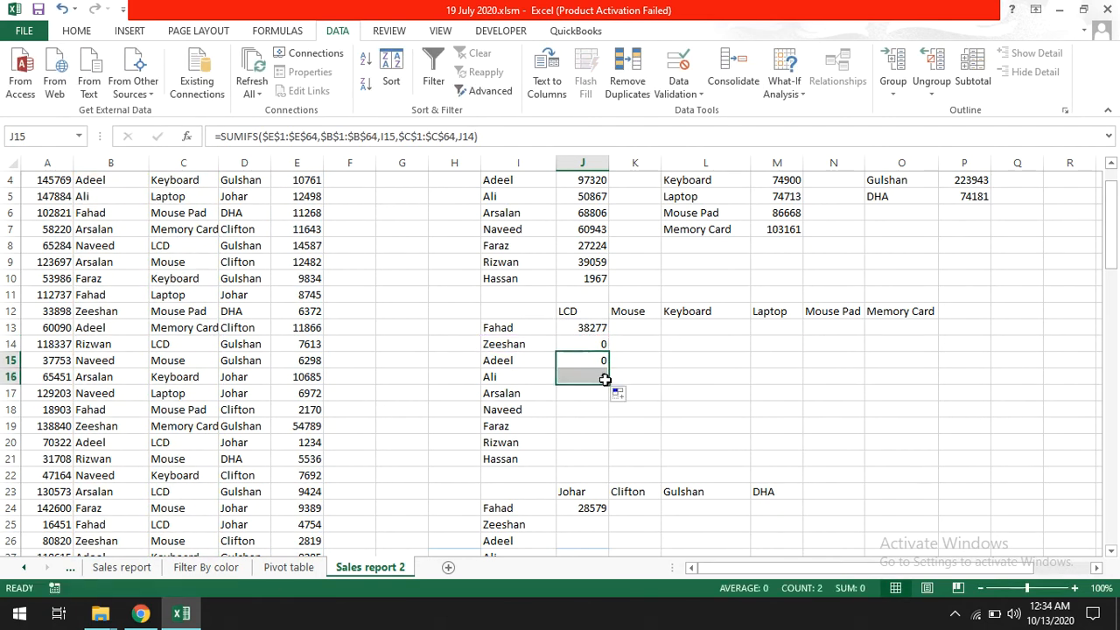
click(604, 374)
double_click(601, 369)
double_click(601, 374)
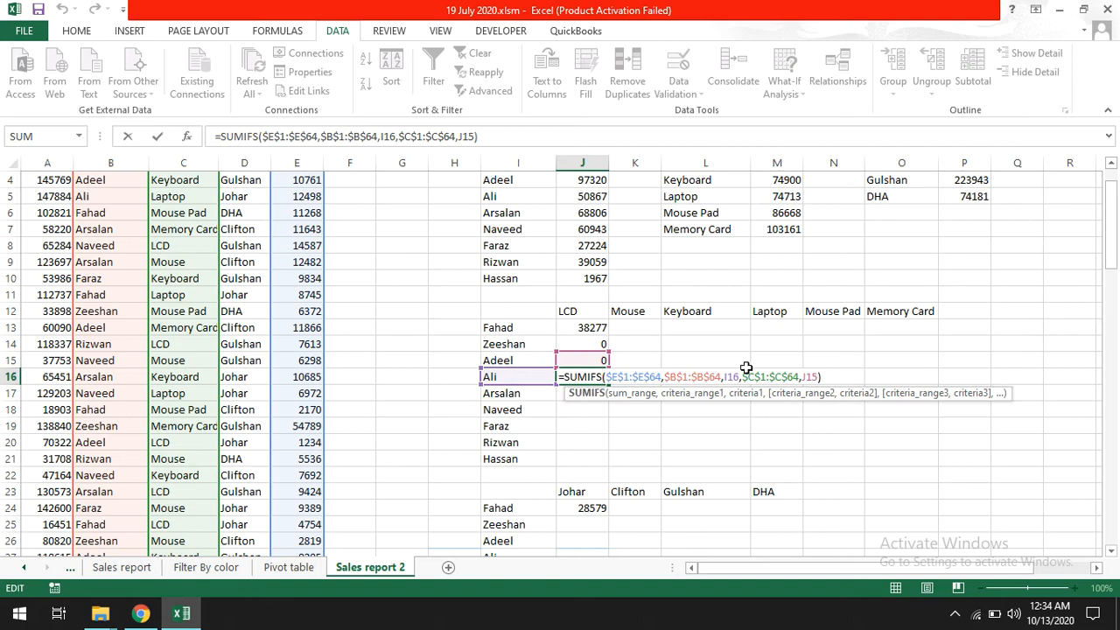
key(Escape)
- Clear the trial formulas below J13 and inspect the cell references in J13
drag(583, 343, 589, 387)
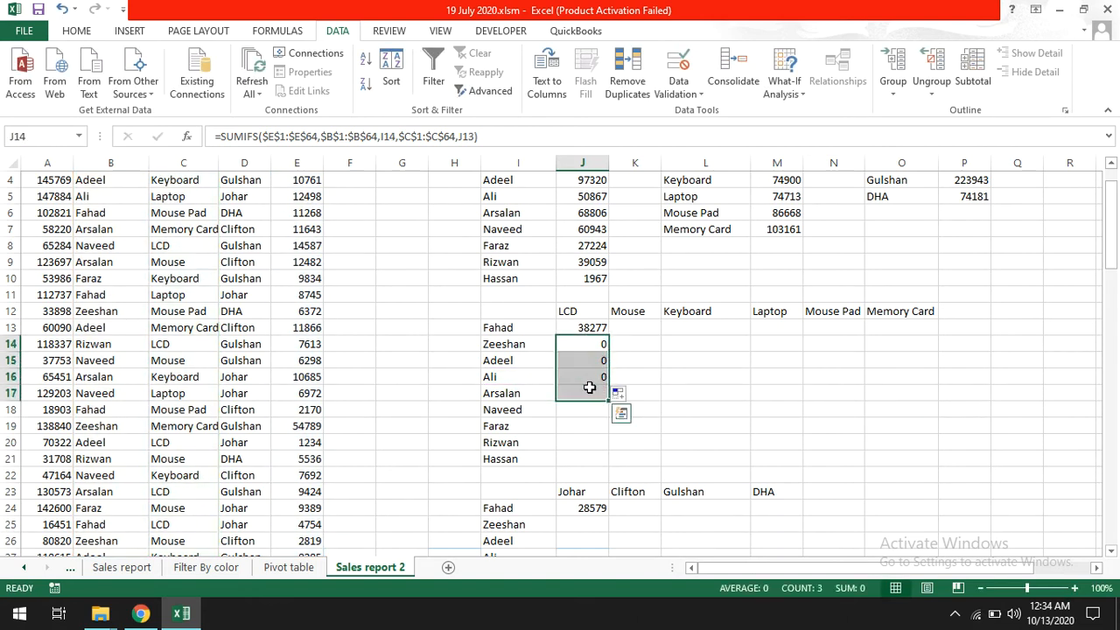
double_click(584, 328)
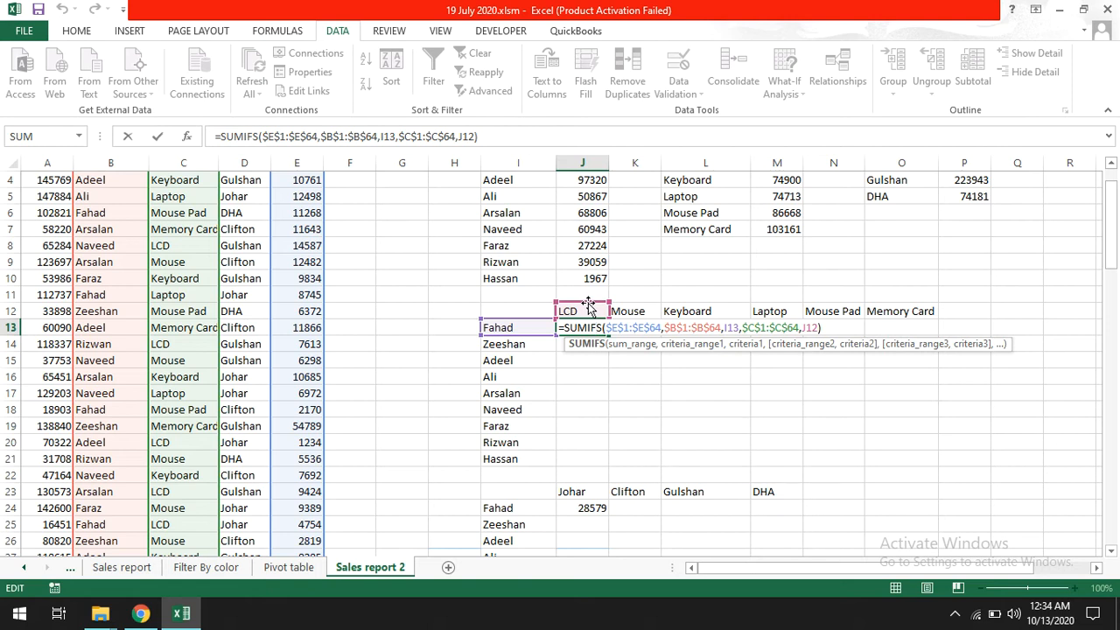
key(Return)
key(Up)
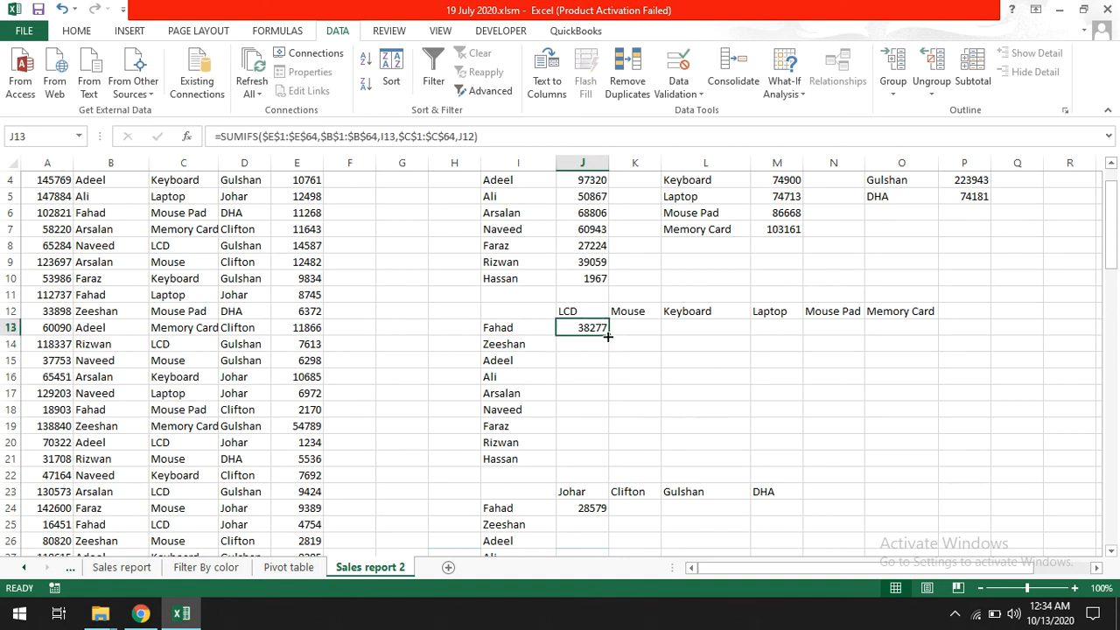
- Fill the J13 formula across to K13 and on to L13, inspecting the criteria references in each copy
drag(608, 335, 645, 330)
double_click(645, 328)
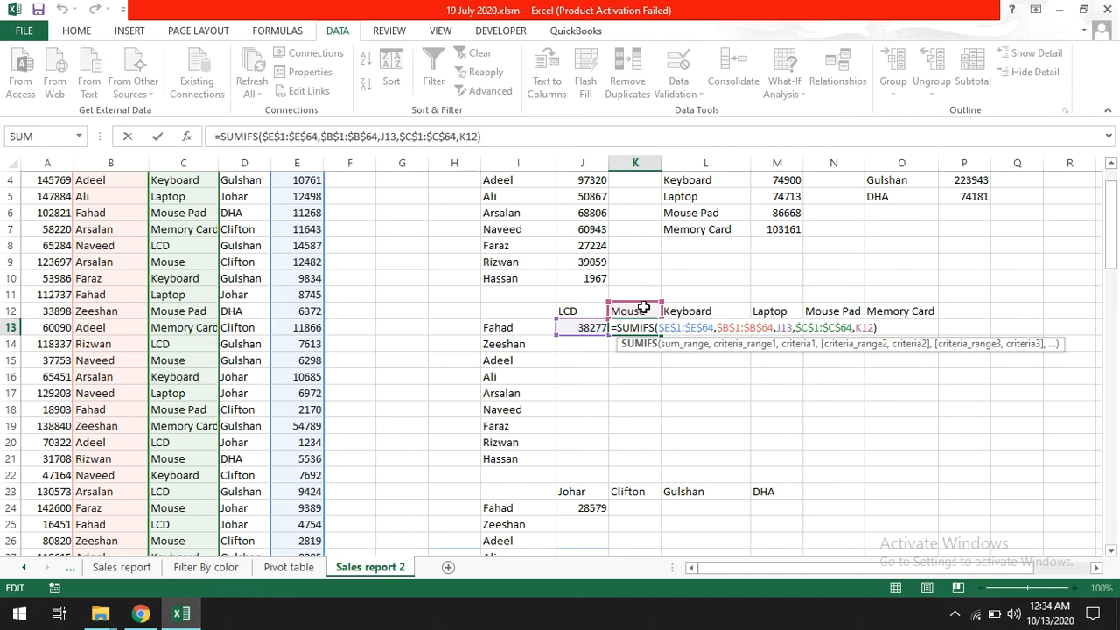
key(Return)
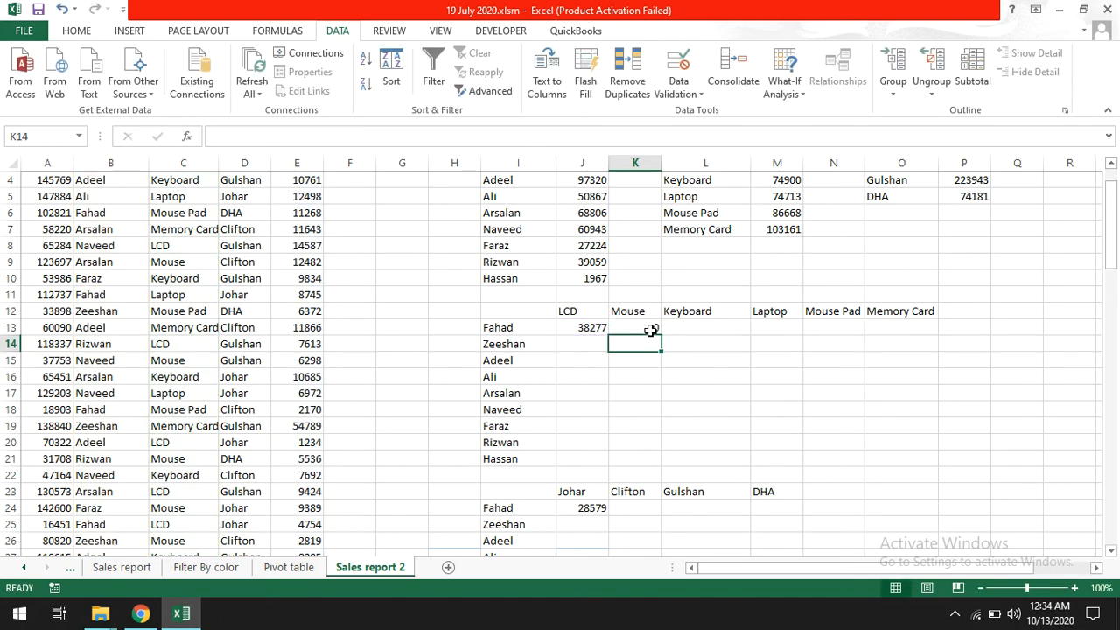
click(648, 328)
drag(660, 335, 708, 329)
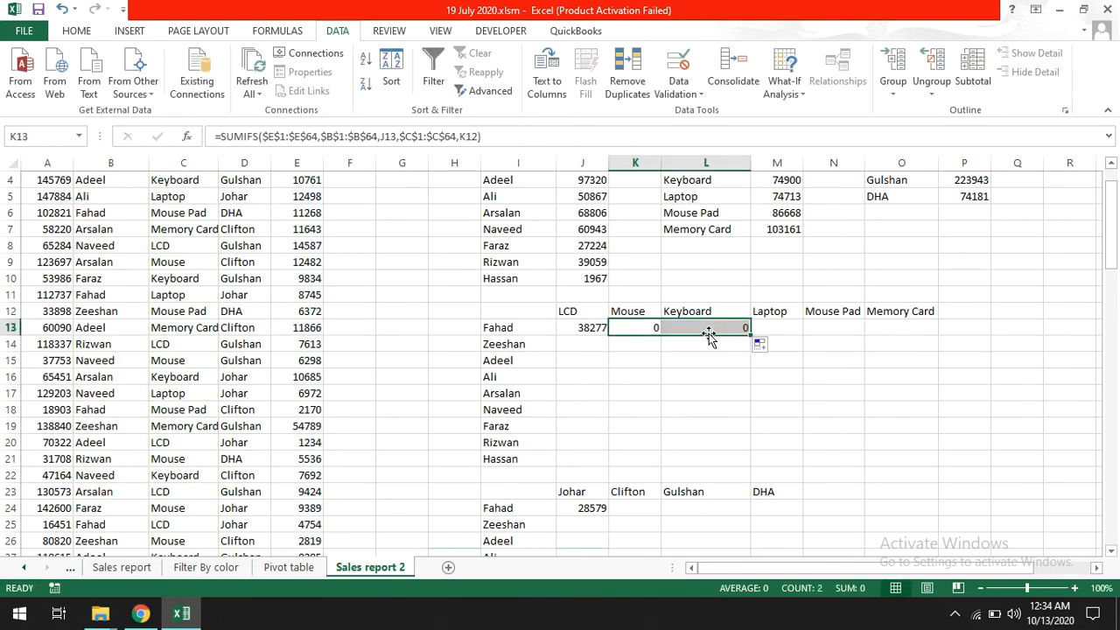
double_click(712, 327)
drag(635, 338, 518, 338)
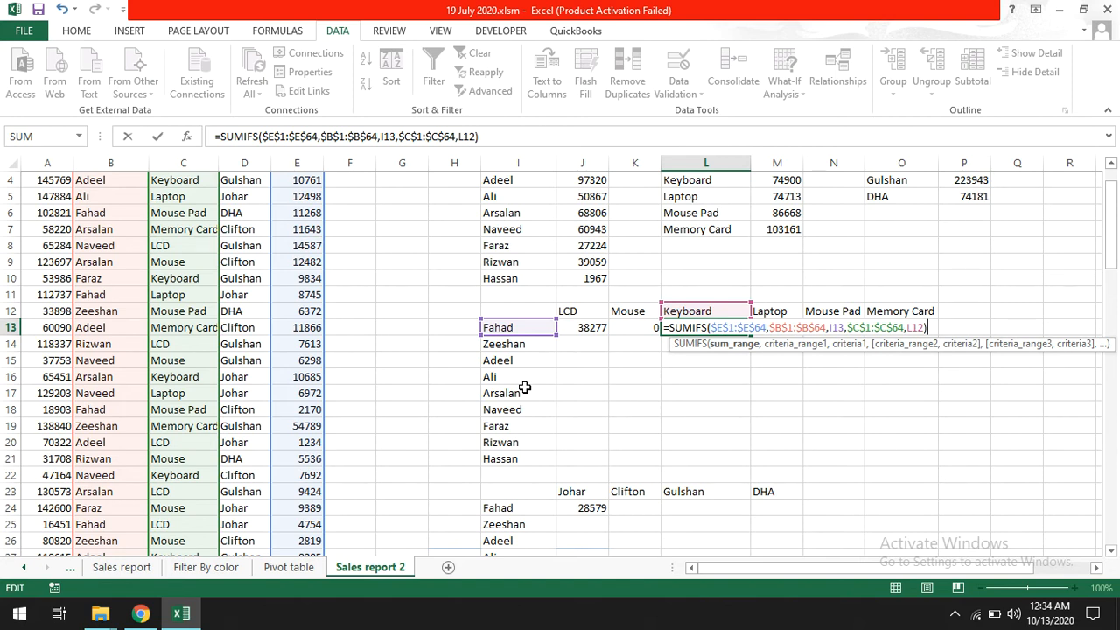
key(Escape)
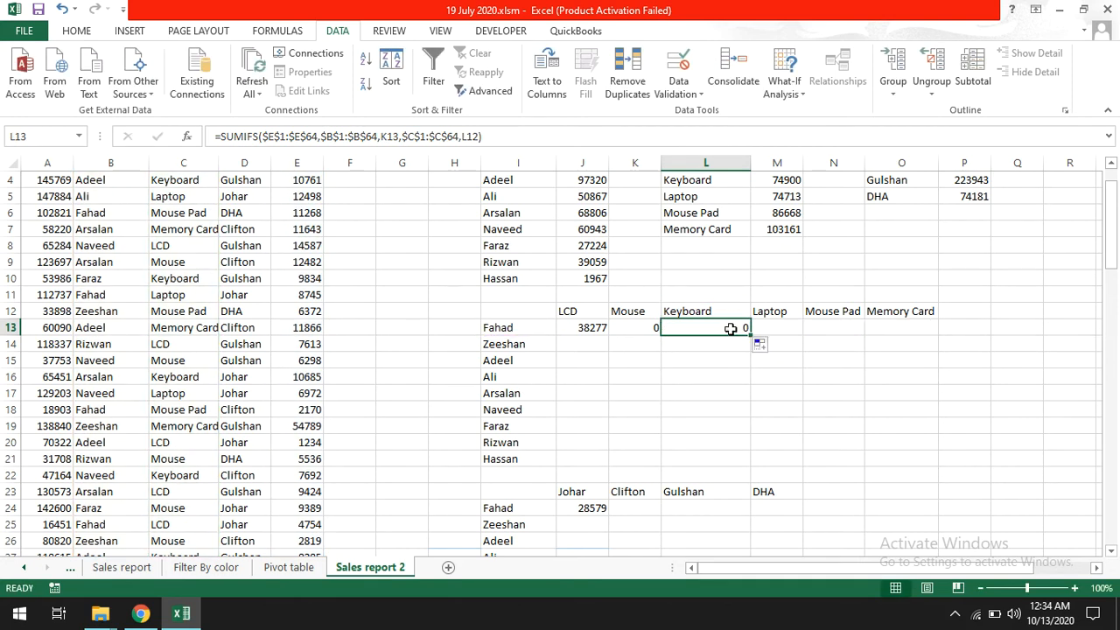
- Clear the trial formulas from L13 and K13
key(Delete)
click(656, 328)
key(Delete)
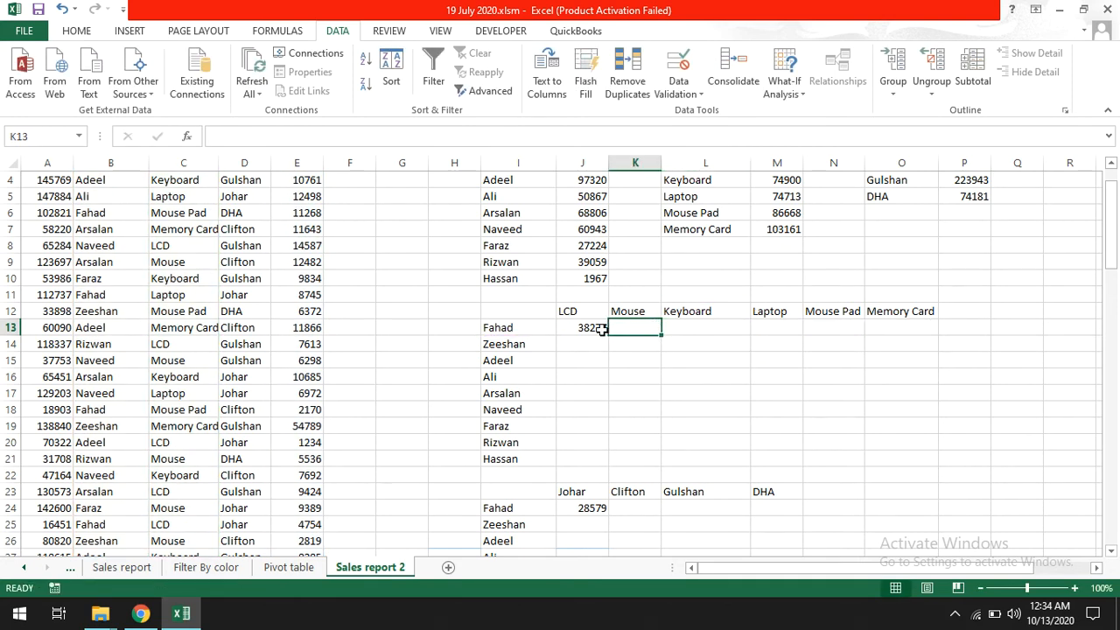
- Change J13's criteria references to $I13 and J$12, and fill the formula across the names-by-items grid J13:O21
click(600, 328)
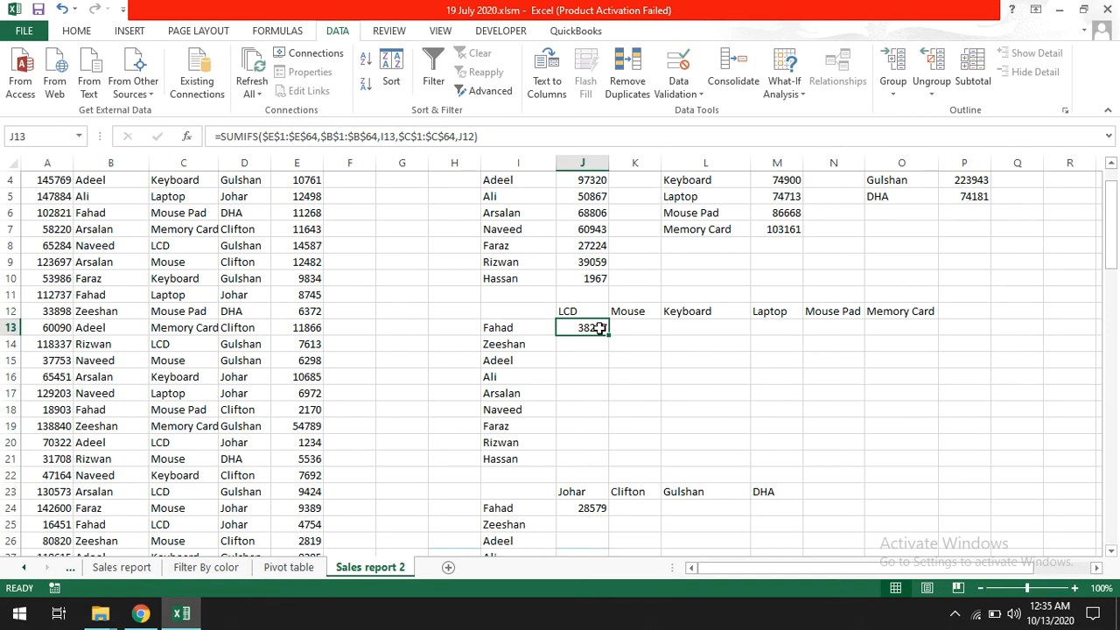
double_click(600, 327)
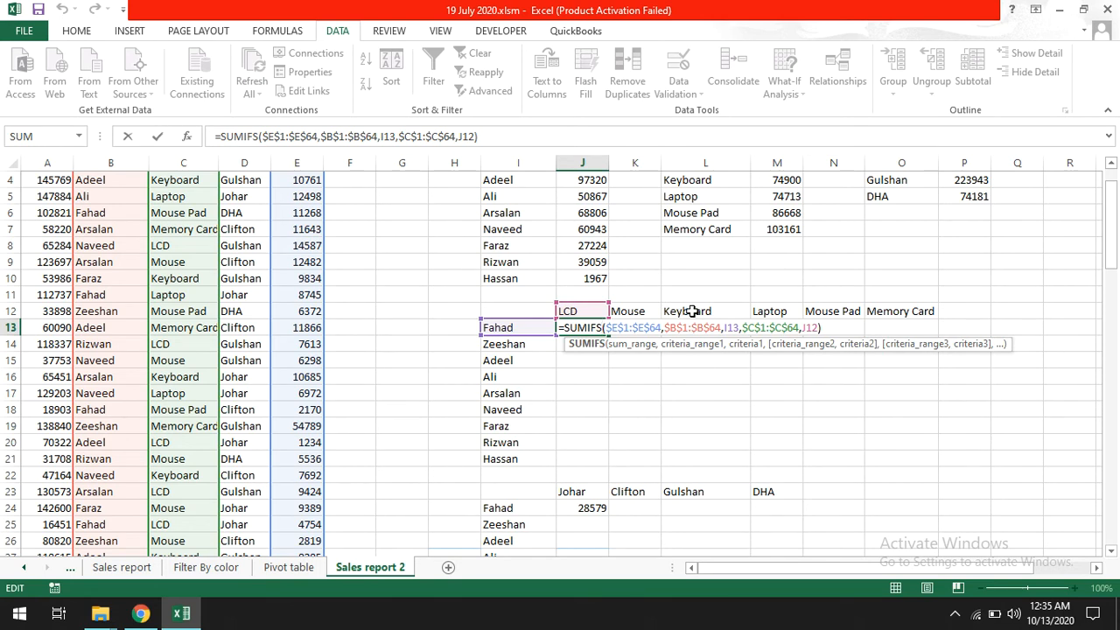
click(806, 328)
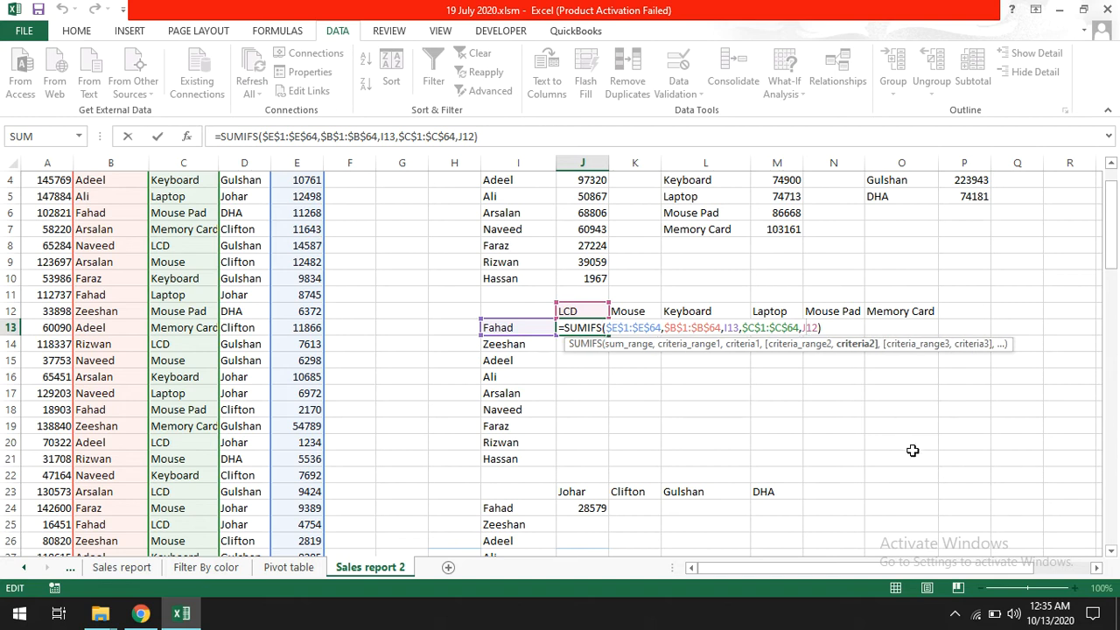
text($)
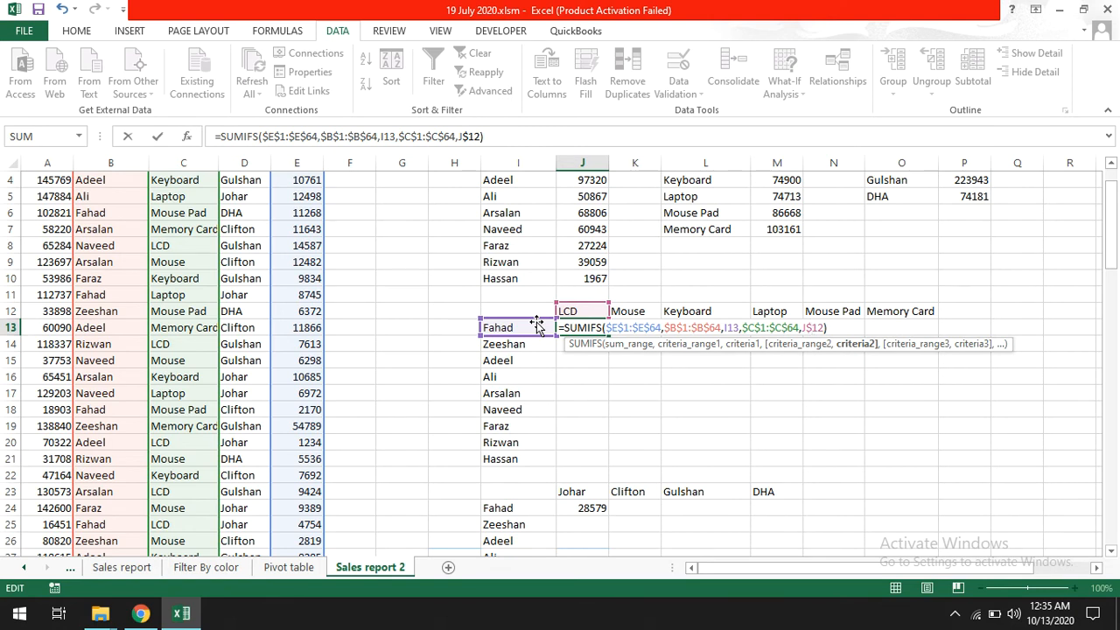
click(728, 327)
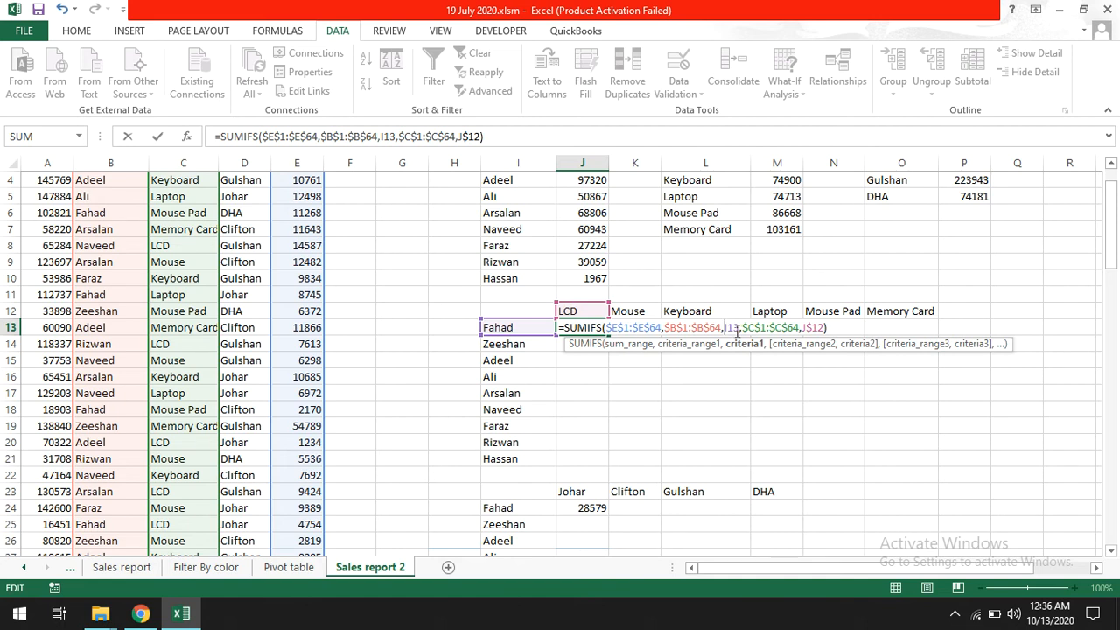
text($)
key(Return)
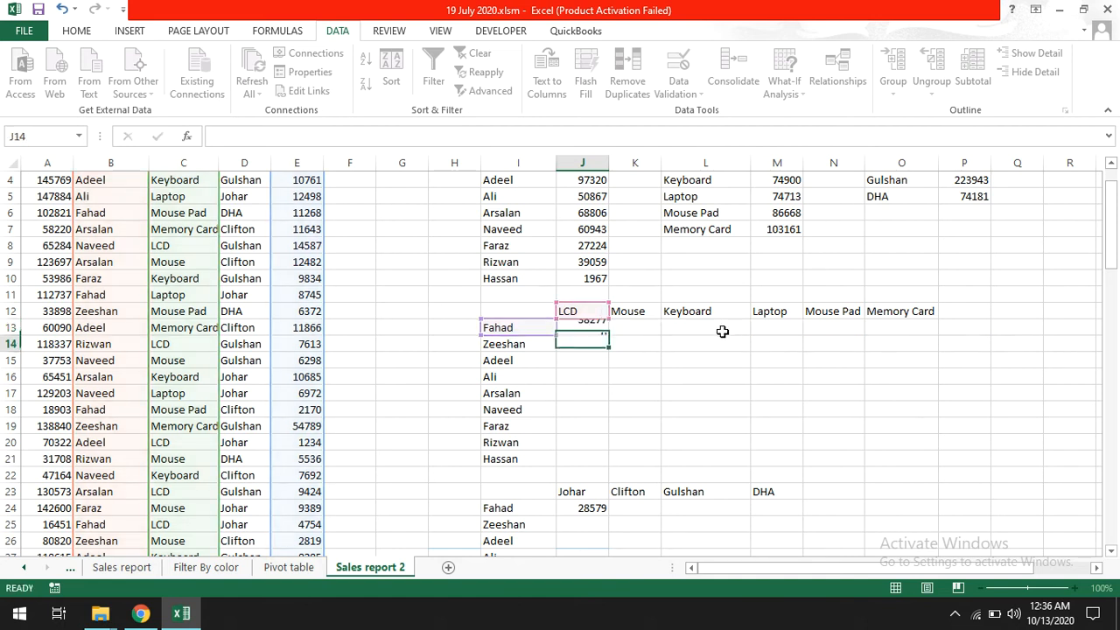
click(600, 333)
drag(608, 335, 956, 427)
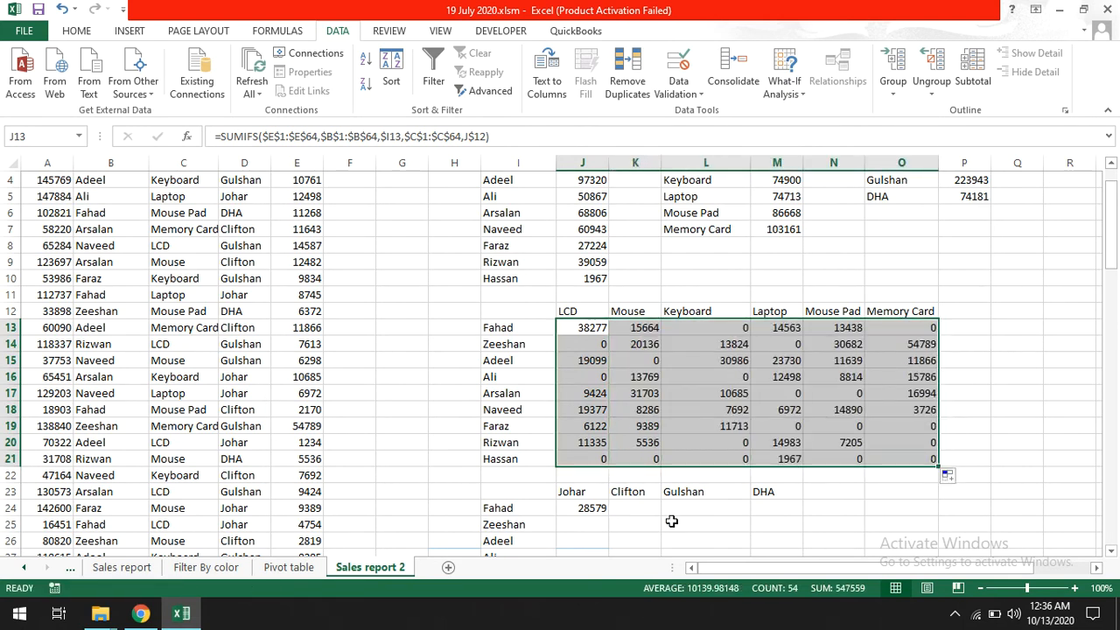
- Change J24's criteria references to $I24 and J$23, and fill the formula across the names-by-areas grid J24:M32
drag(1117, 227, 1117, 247)
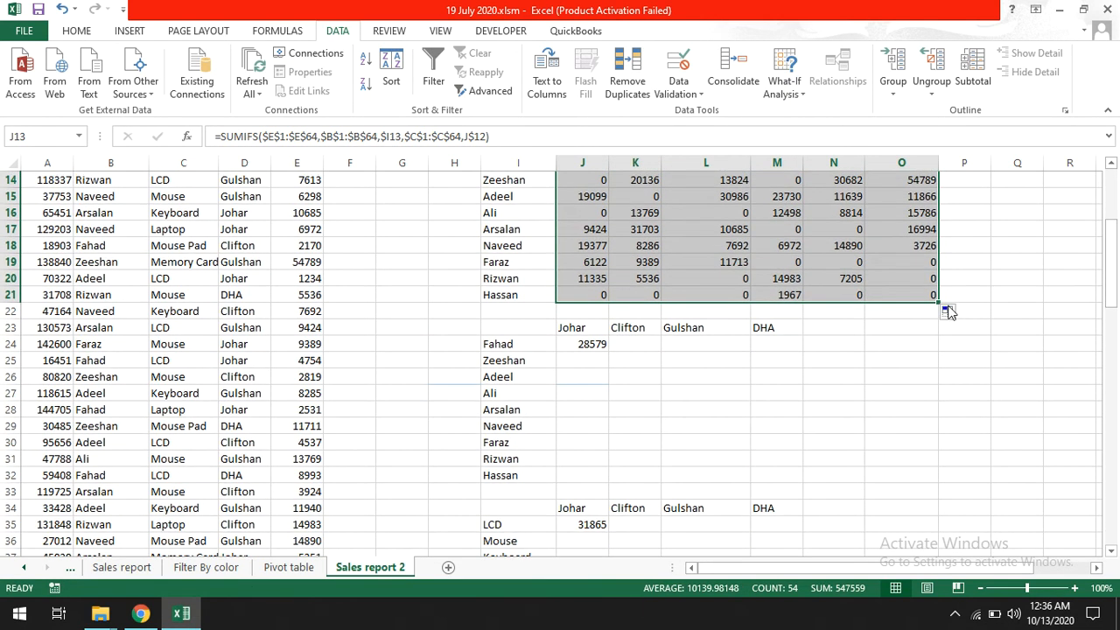
double_click(567, 344)
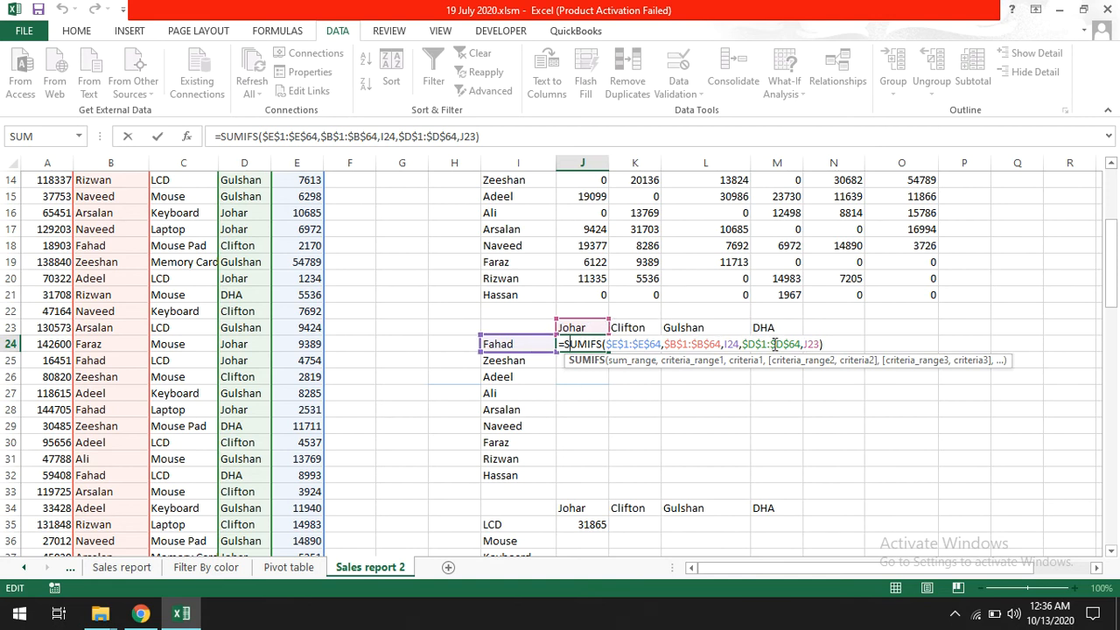
click(806, 344)
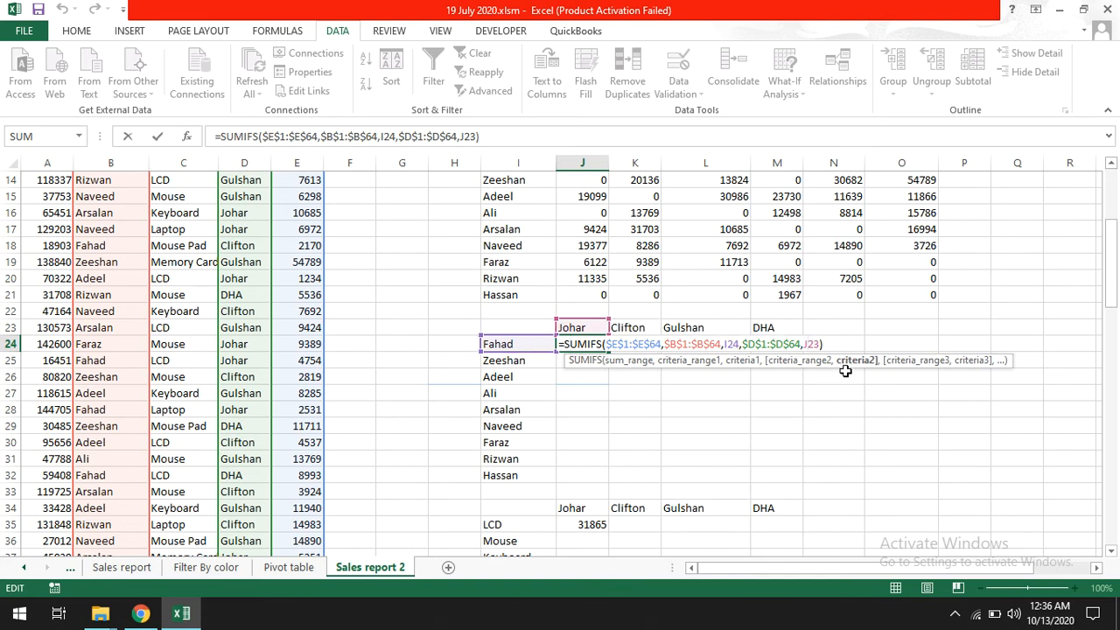
text($)
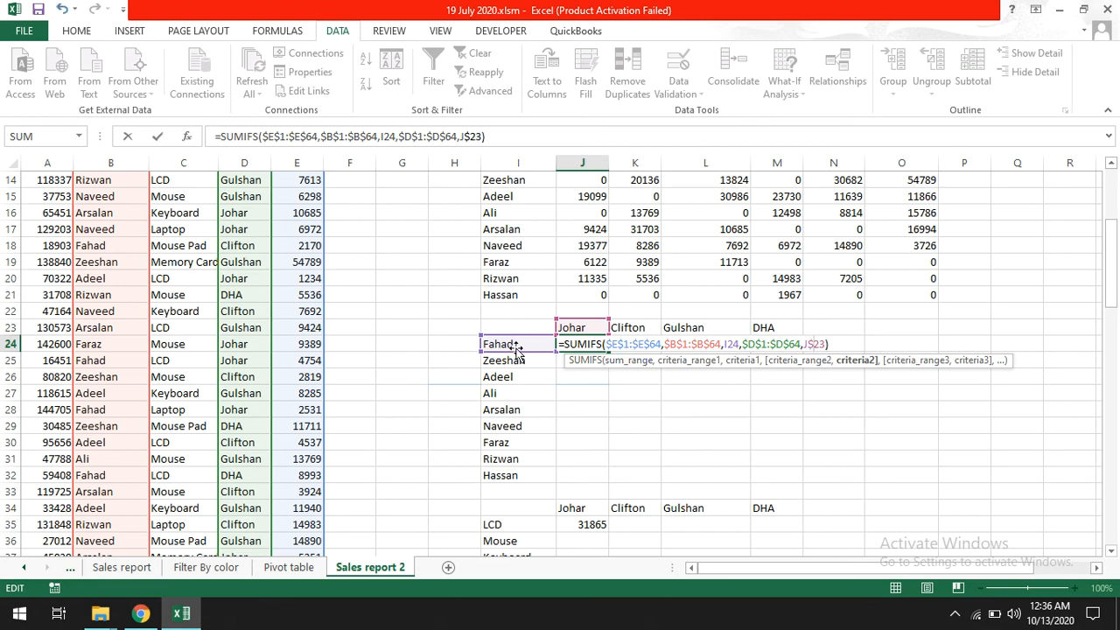
click(724, 344)
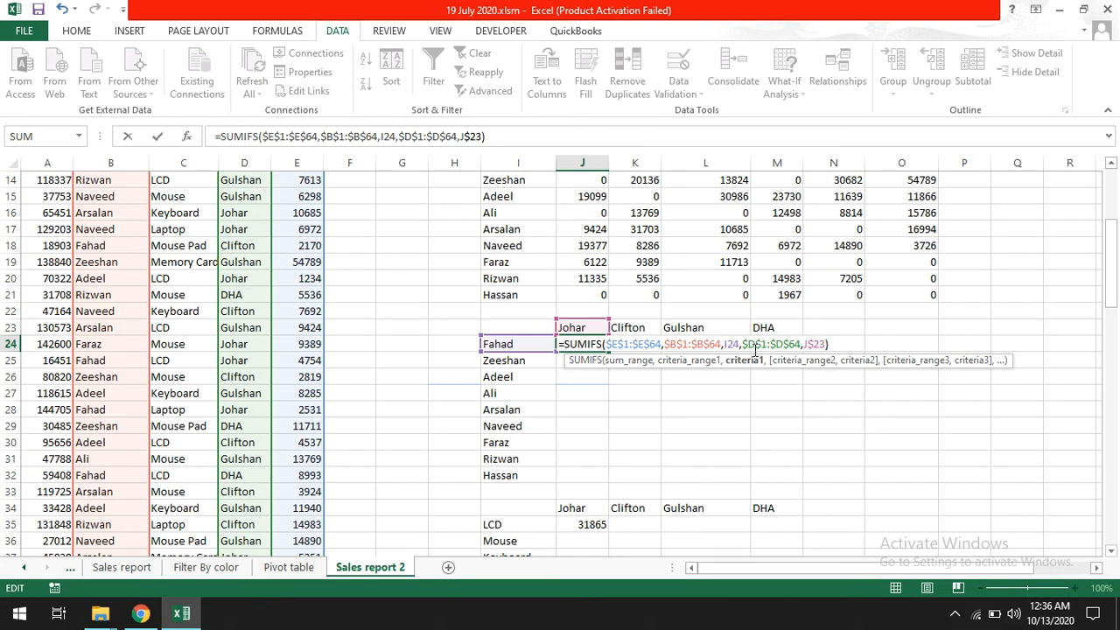
text($)
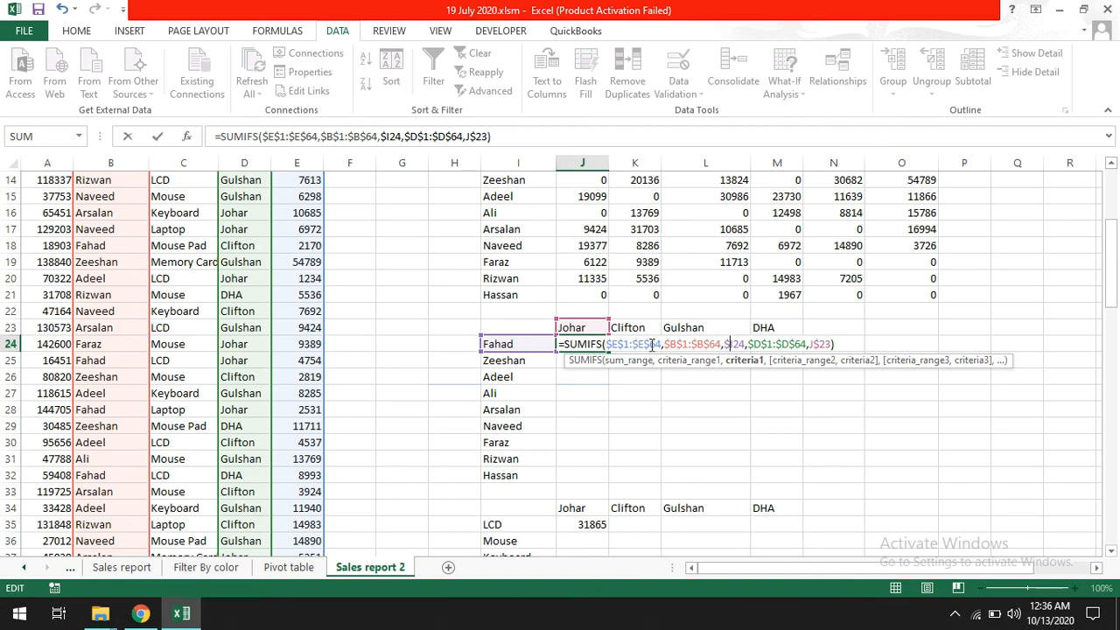
key(Return)
click(591, 345)
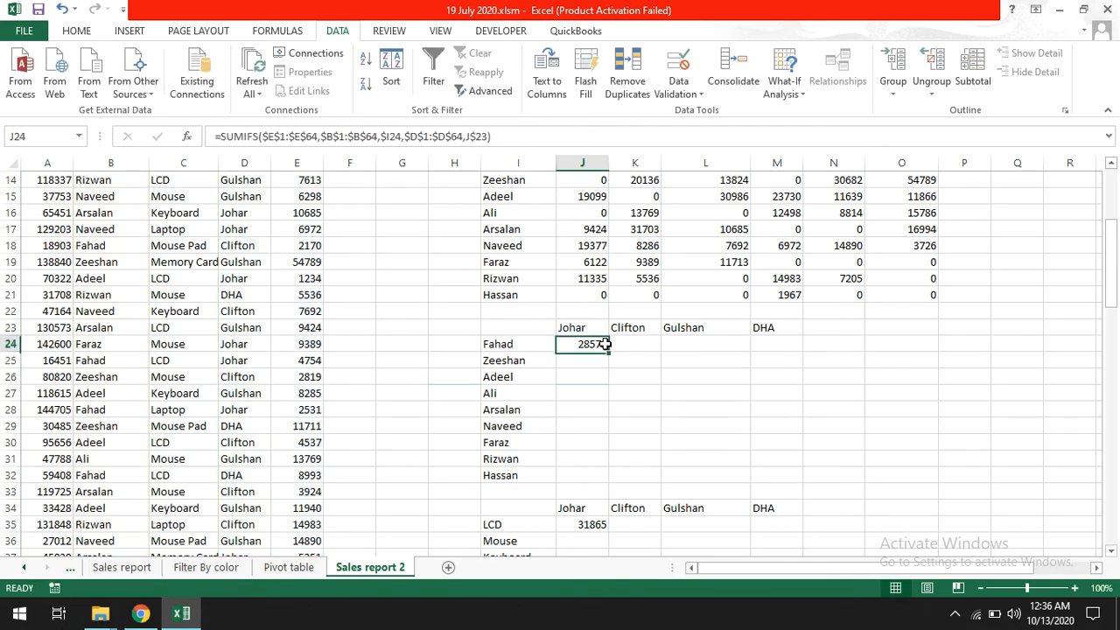
drag(608, 351, 783, 457)
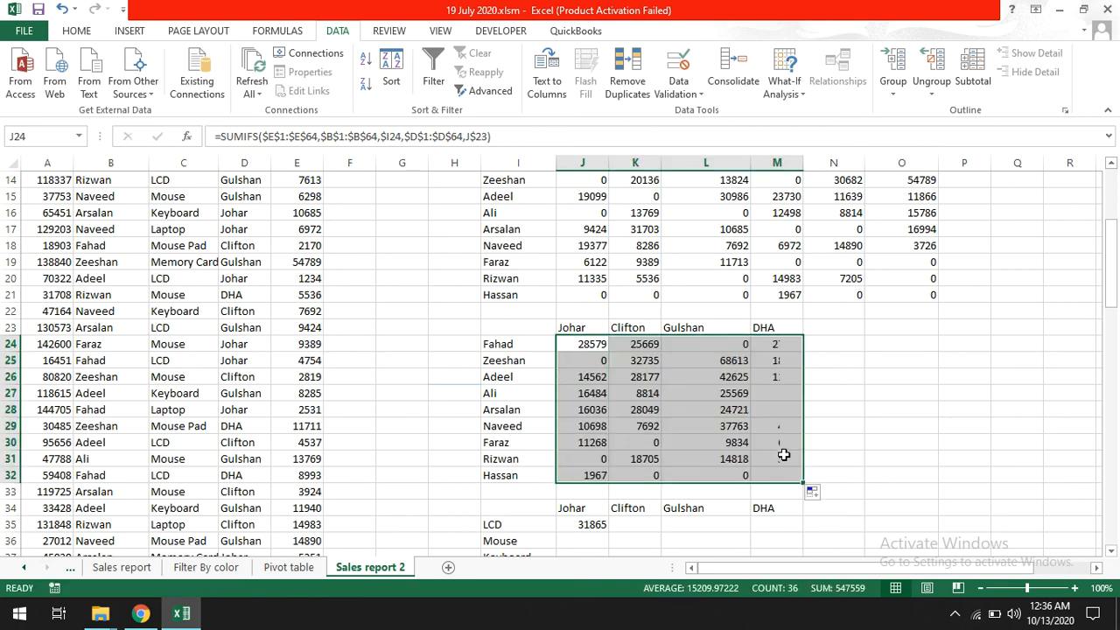
- Change J35's criteria references to $I35 and J$34, and fill the formula across the items-by-areas grid J35:M40
click(593, 524)
double_click(598, 524)
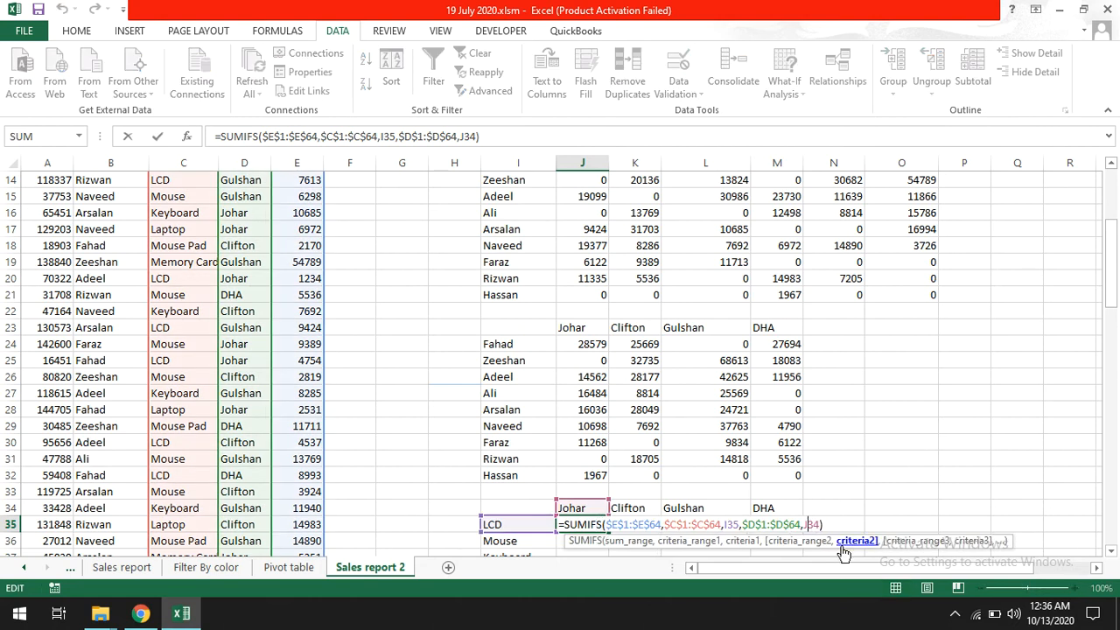
text($)
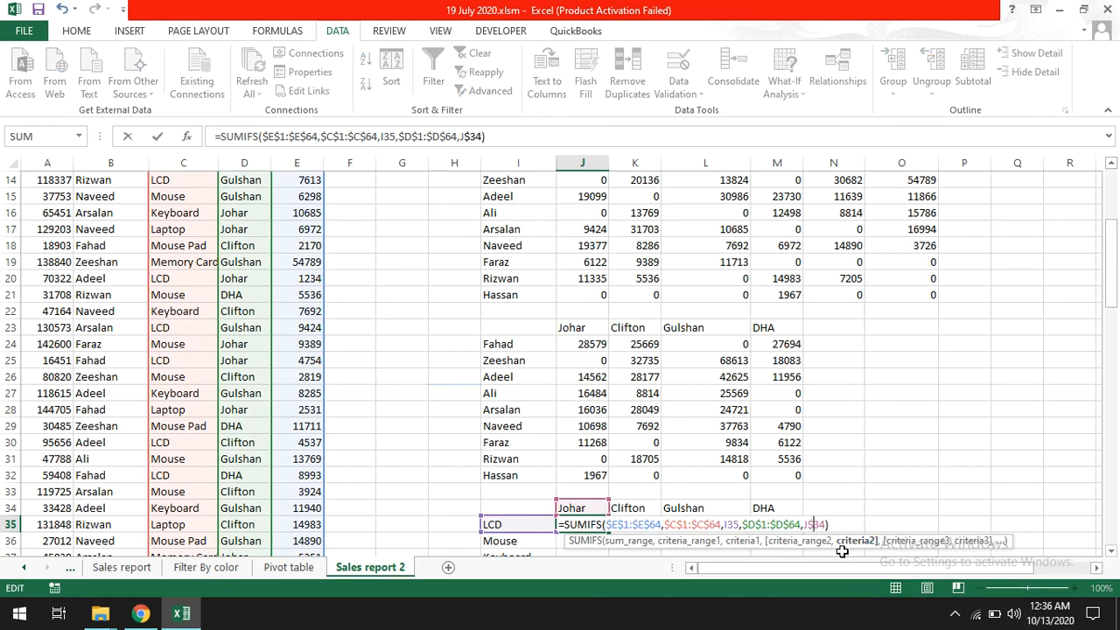
click(725, 524)
text($)
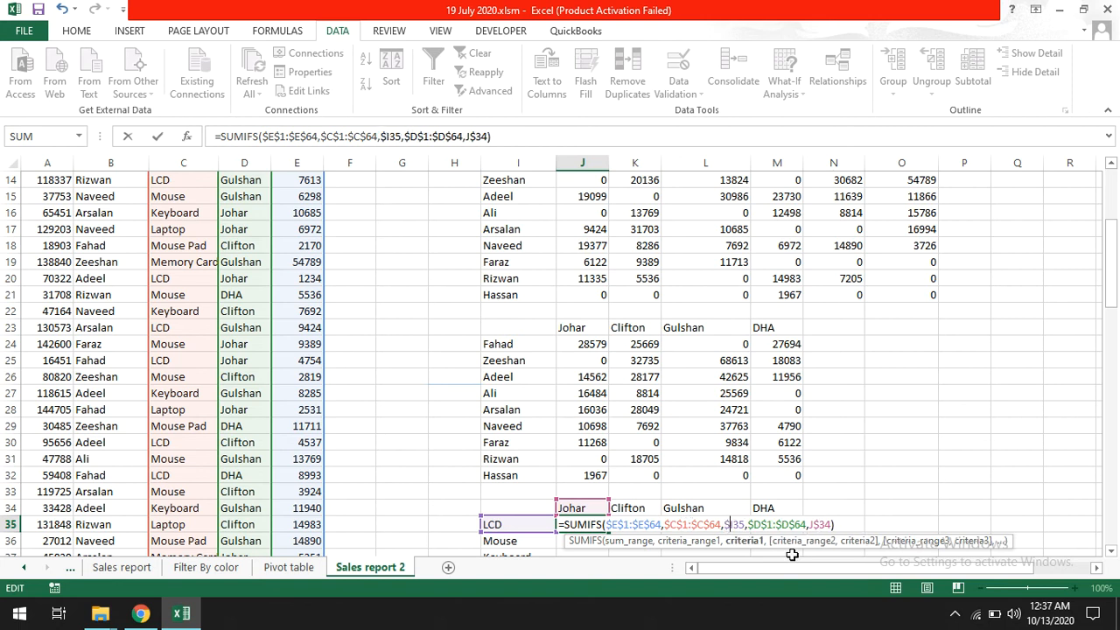
key(Return)
click(603, 527)
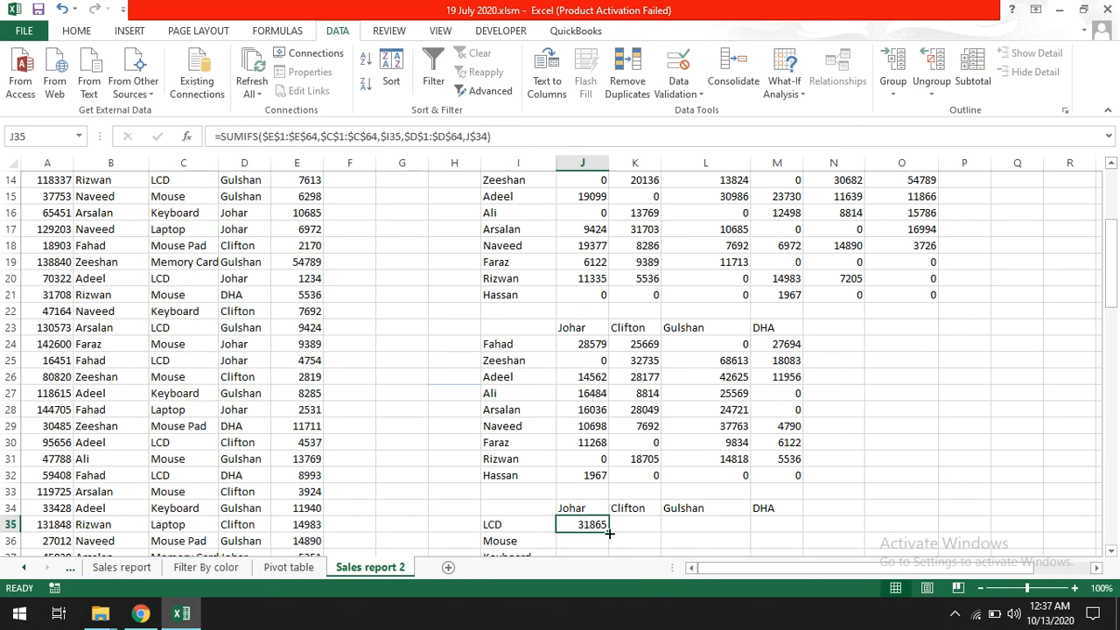
drag(609, 532, 792, 525)
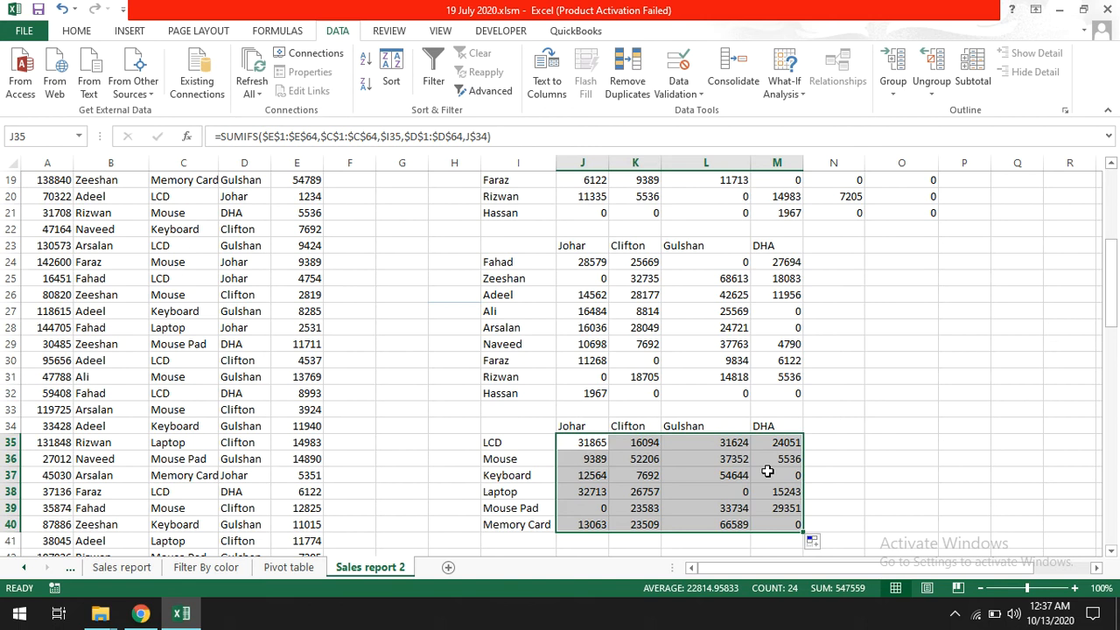
- Compare the items-by-area totals on the Pivot table sheet with the report and source sales data on Sales report 2
click(288, 567)
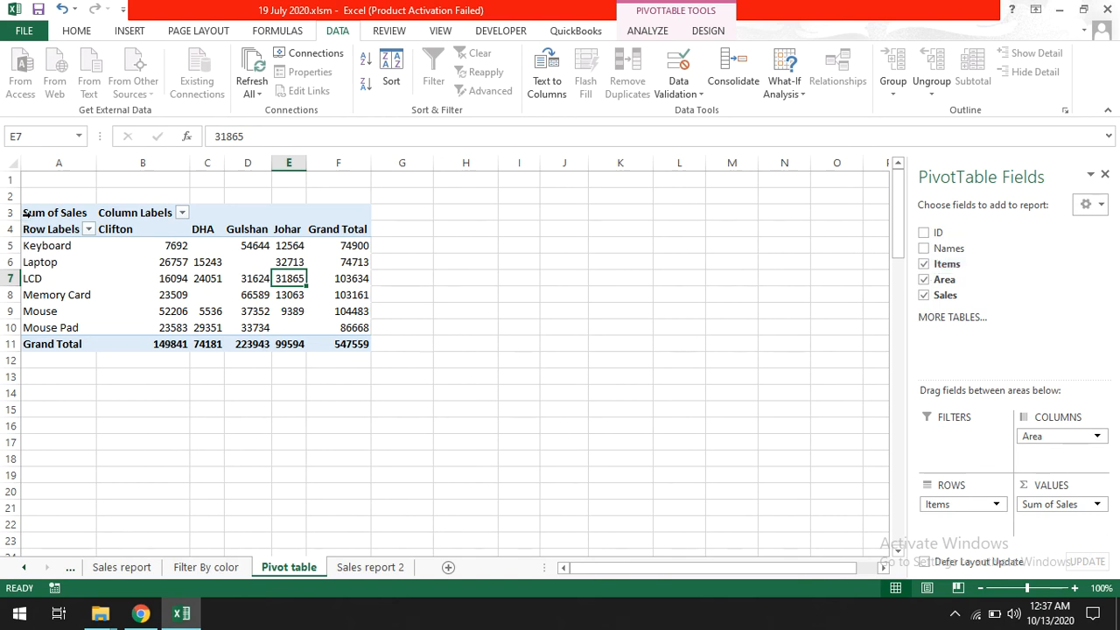
drag(33, 229, 285, 328)
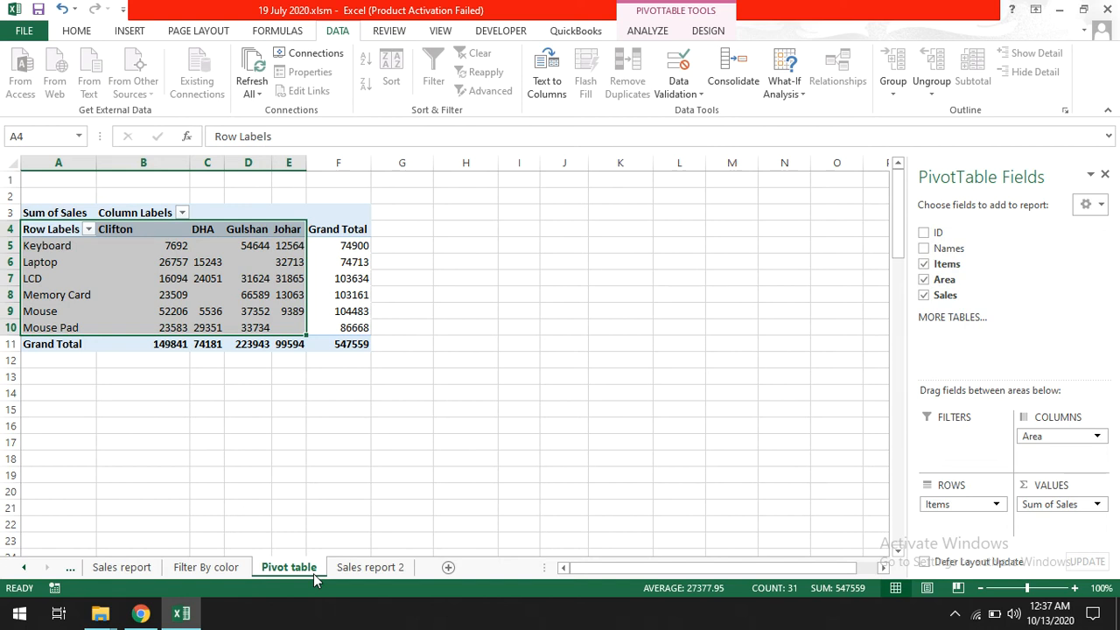
click(350, 567)
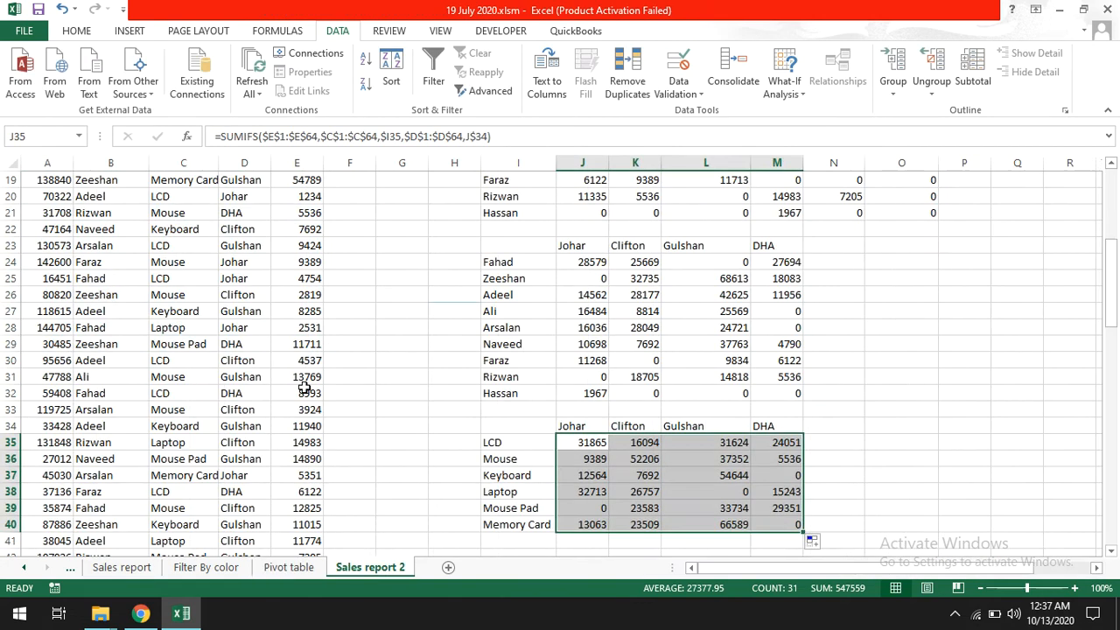
drag(297, 229, 296, 422)
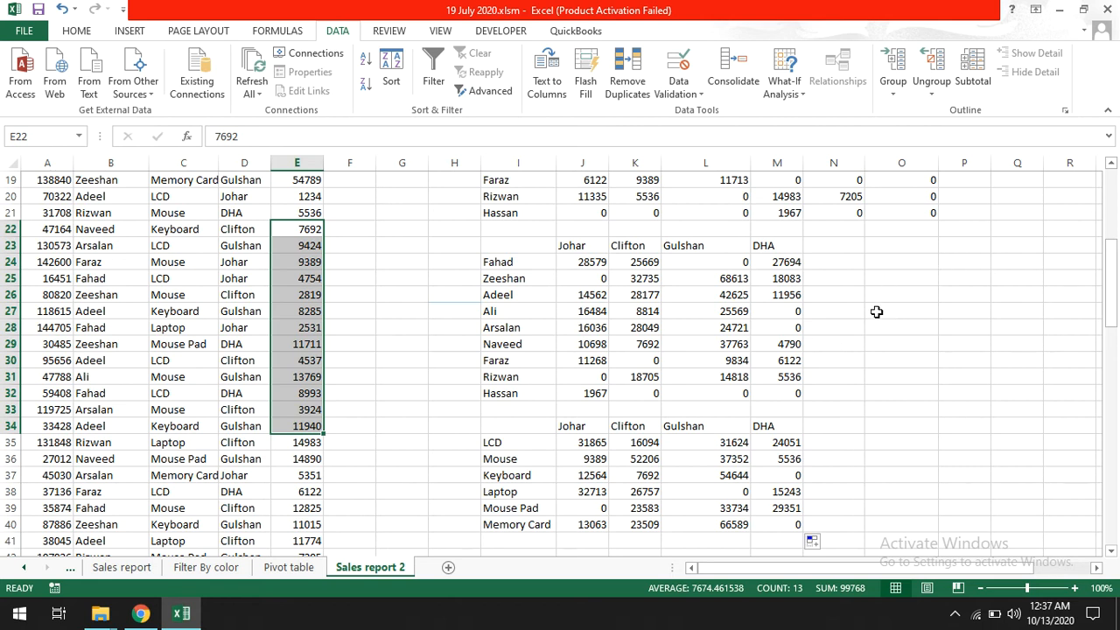
- Insert a clustered column chart of the names totals in I1:J10 and place it near the top of the sheet
scroll(1112, 297, up, 6)
drag(500, 181, 586, 327)
click(125, 33)
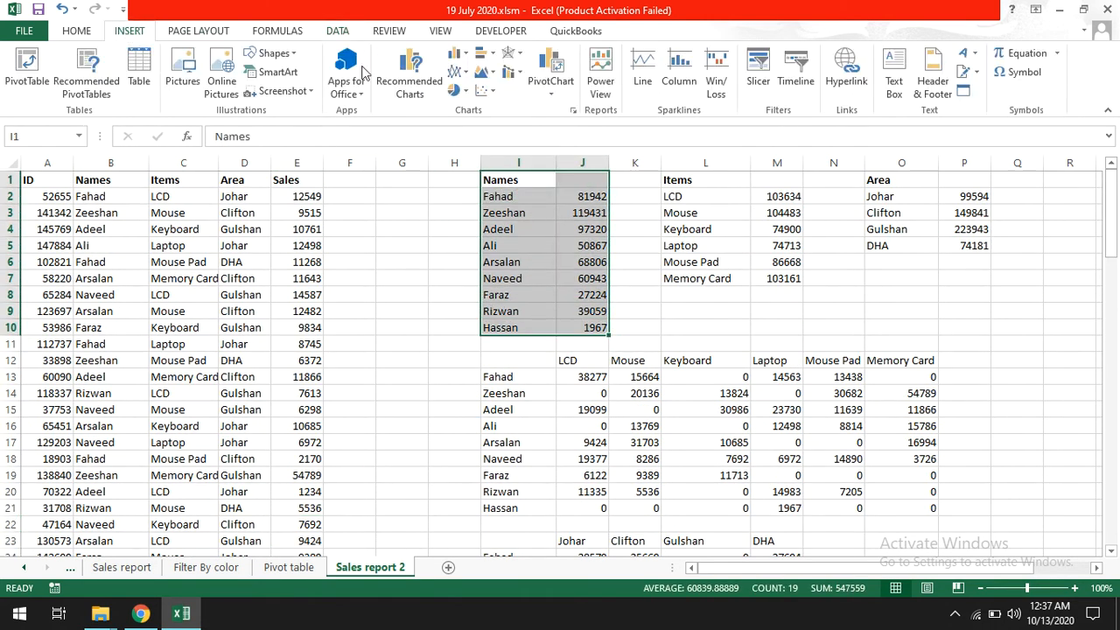
click(460, 57)
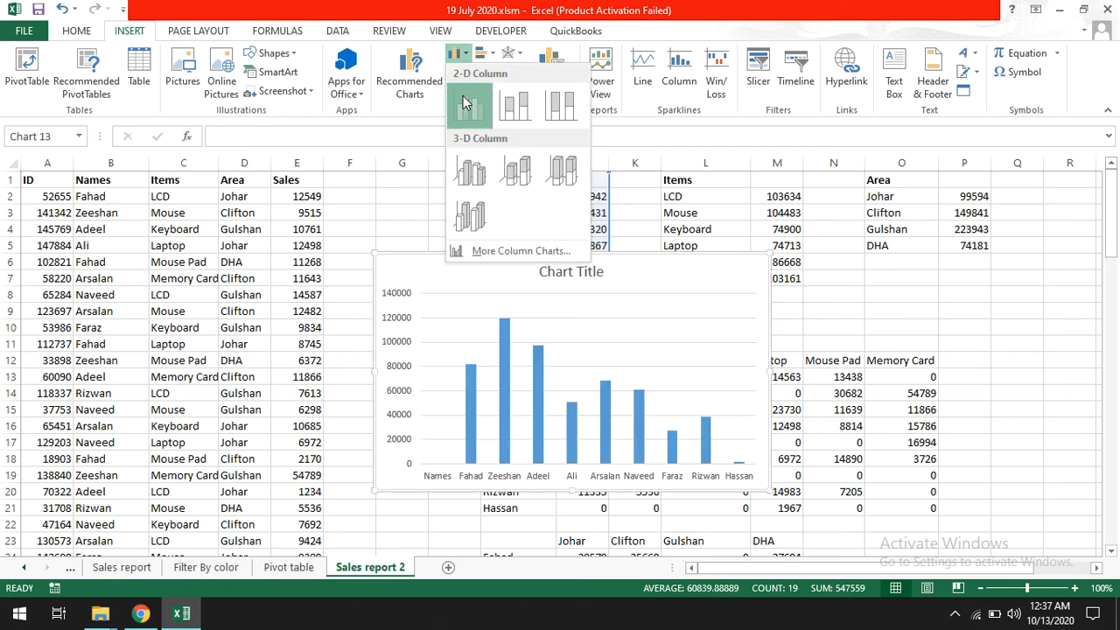
click(464, 95)
drag(710, 262, 799, 165)
drag(737, 254, 801, 176)
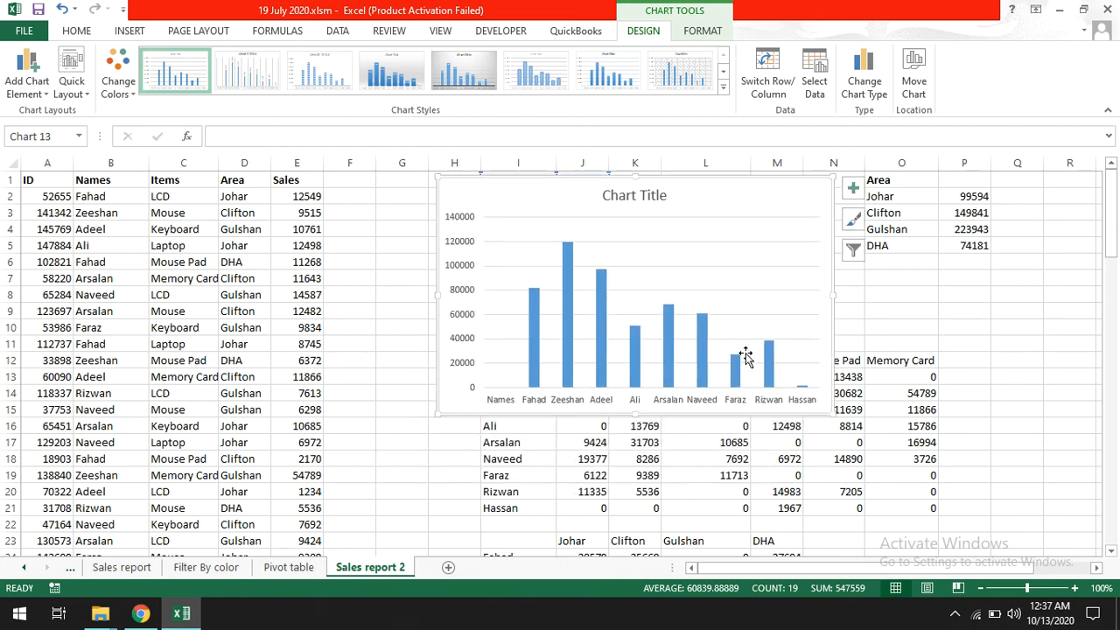
- Insert a clustered column chart of the names-by-items grid I12:O21 and place it directly below the names totals chart
click(1002, 444)
drag(927, 358, 499, 507)
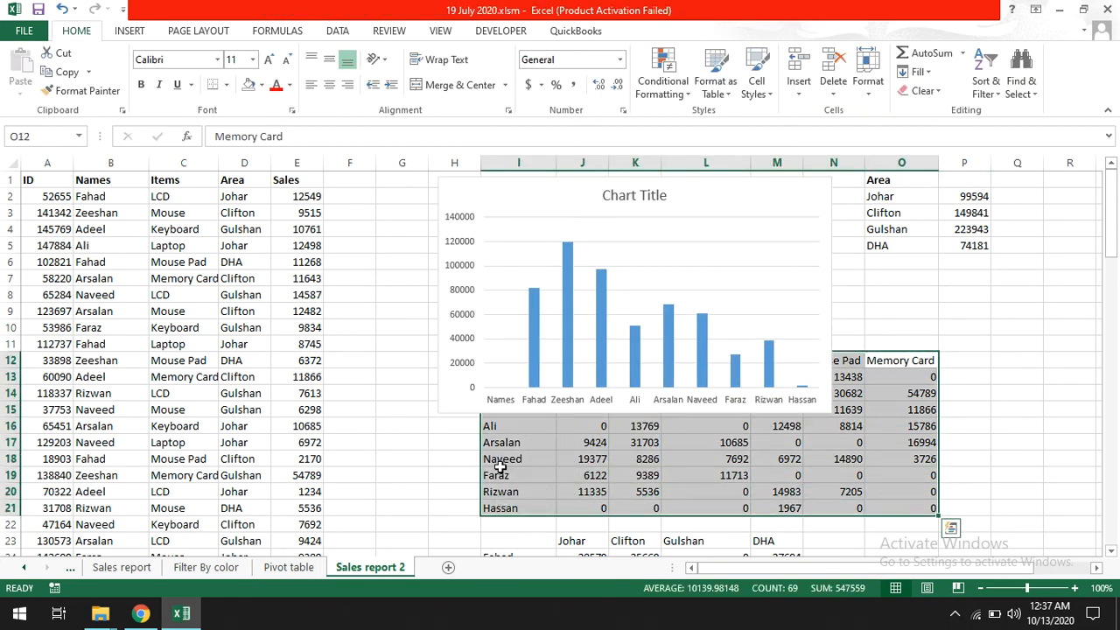
click(129, 31)
click(456, 54)
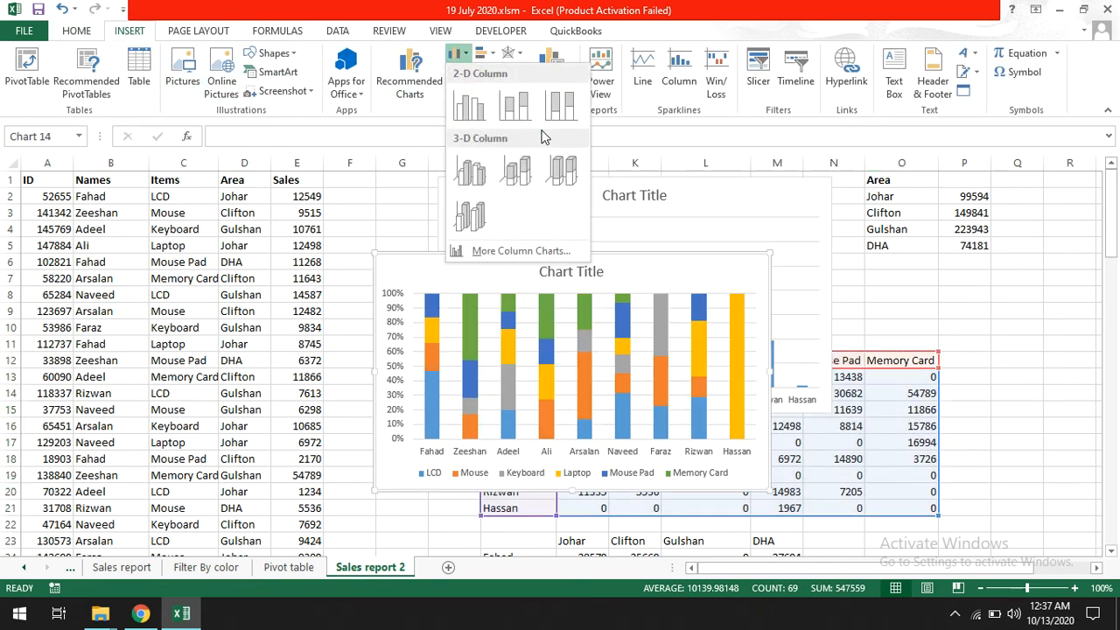
click(469, 105)
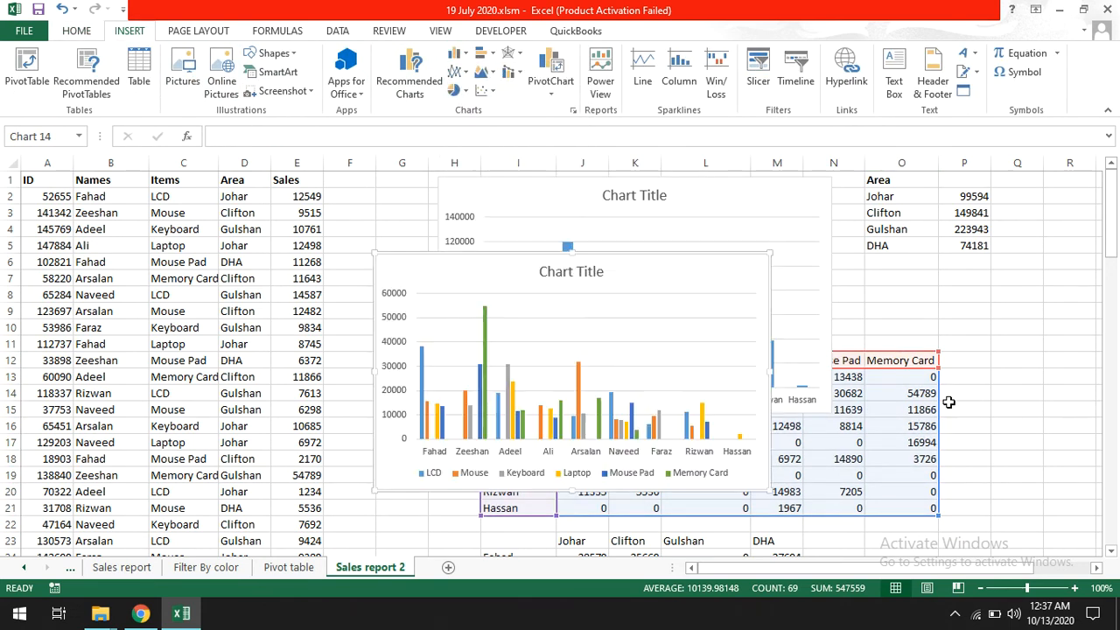
click(1111, 551)
click(1111, 551)
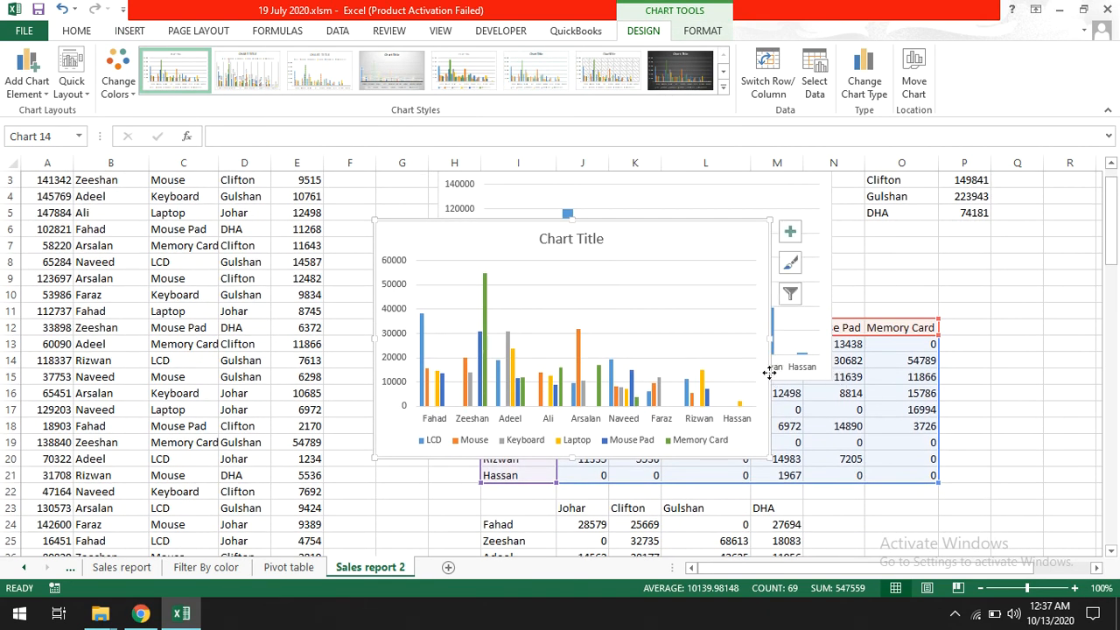
mouse_move(769, 373)
mouse_down()
mouse_move(840, 545)
mouse_move(840, 467)
mouse_move(834, 481)
mouse_up()
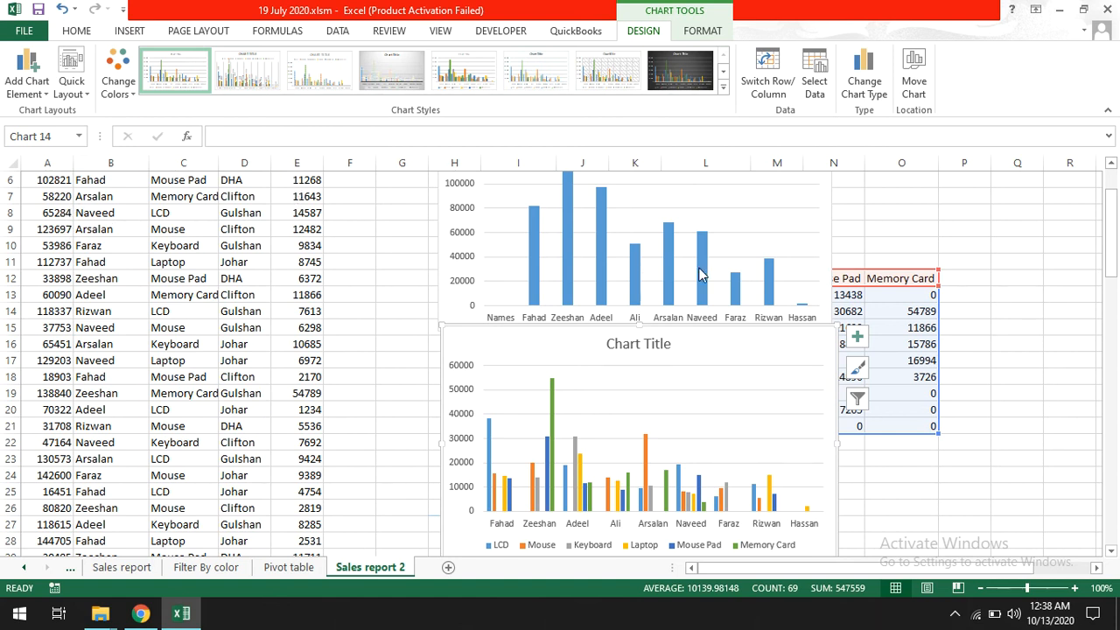
- Delete the names totals chart at the top of the sheet
drag(1109, 278, 1109, 245)
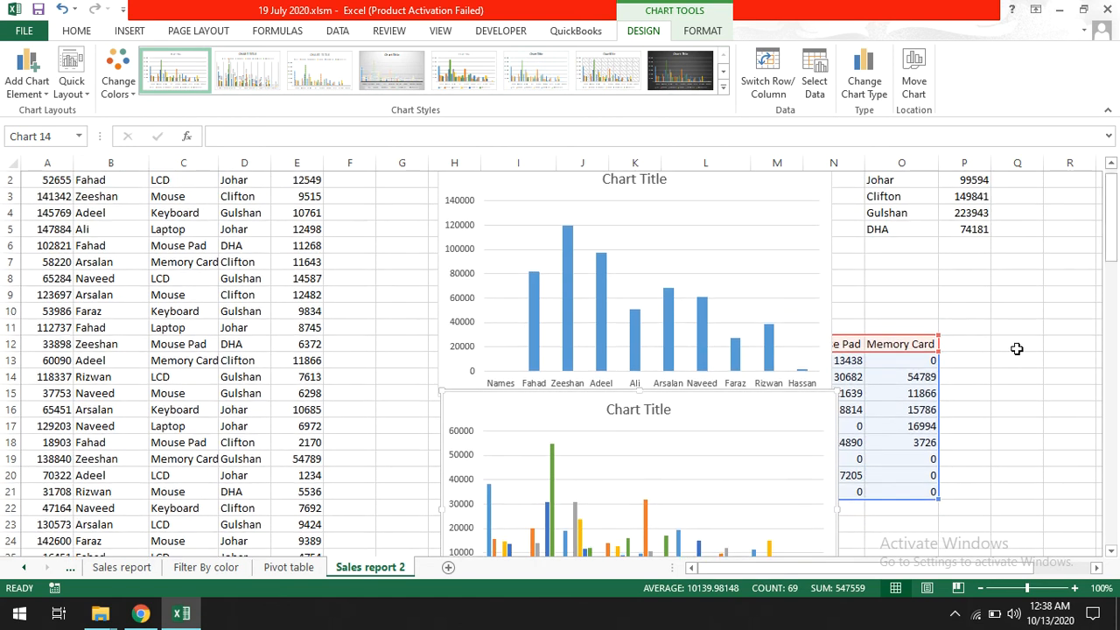
click(290, 261)
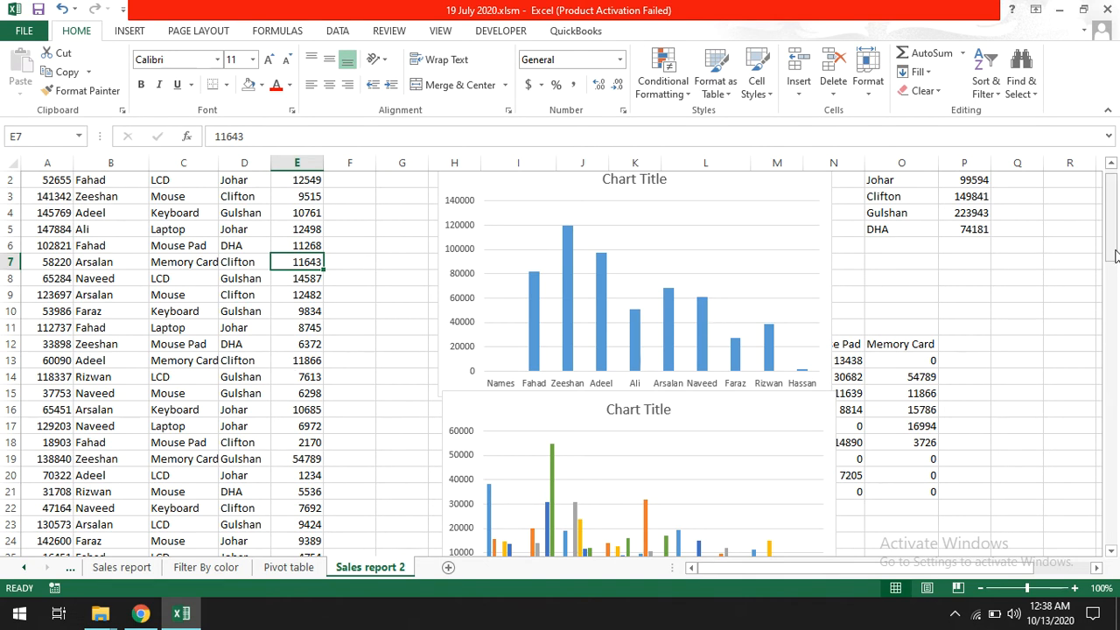
drag(1110, 249, 1110, 235)
click(786, 175)
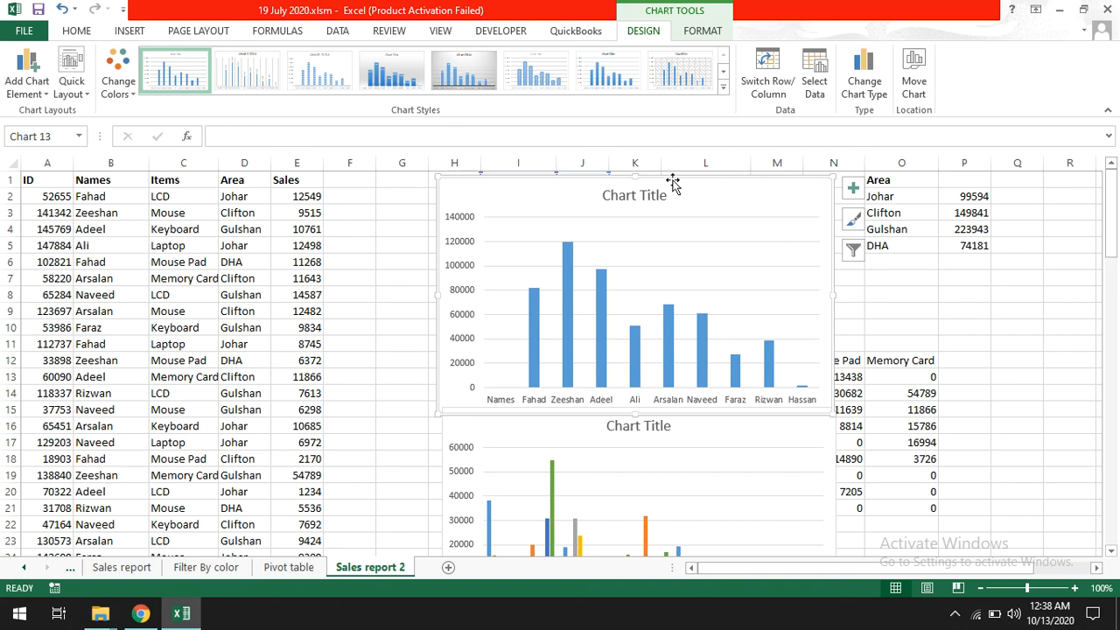
click(662, 175)
key(Delete)
- Clear the Names, Items and Area headings from I1, L1 and O1 above the summary totals
click(524, 179)
key(Delete)
click(675, 179)
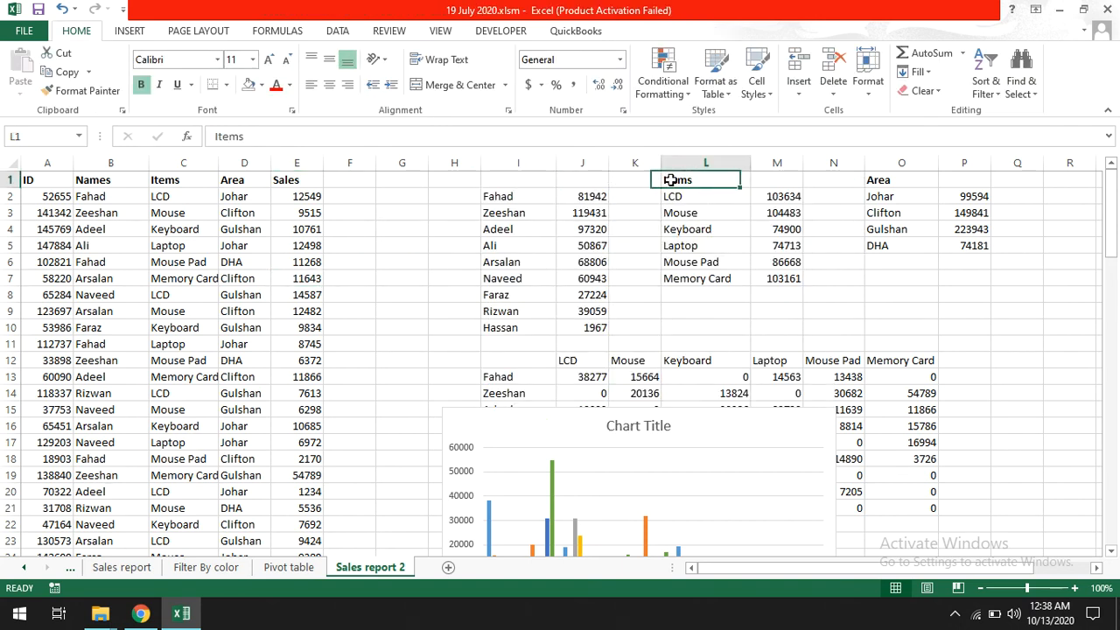
key(Delete)
click(888, 182)
key(Delete)
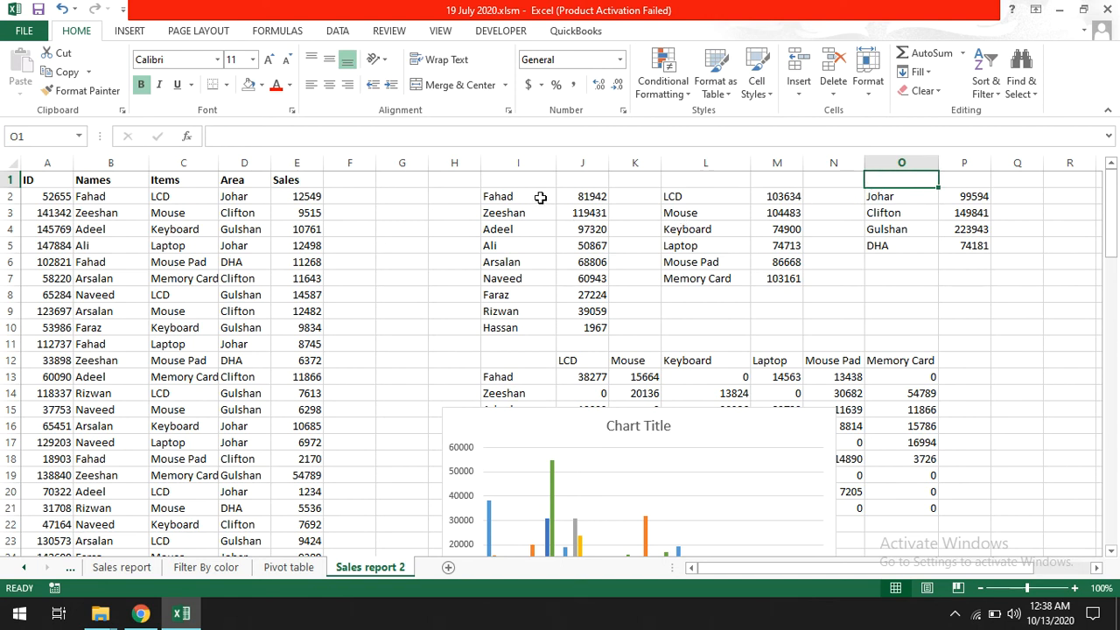
- Insert a clustered column chart of the names totals in I2:J10 and place it above the names-by-items chart
drag(528, 198, 586, 327)
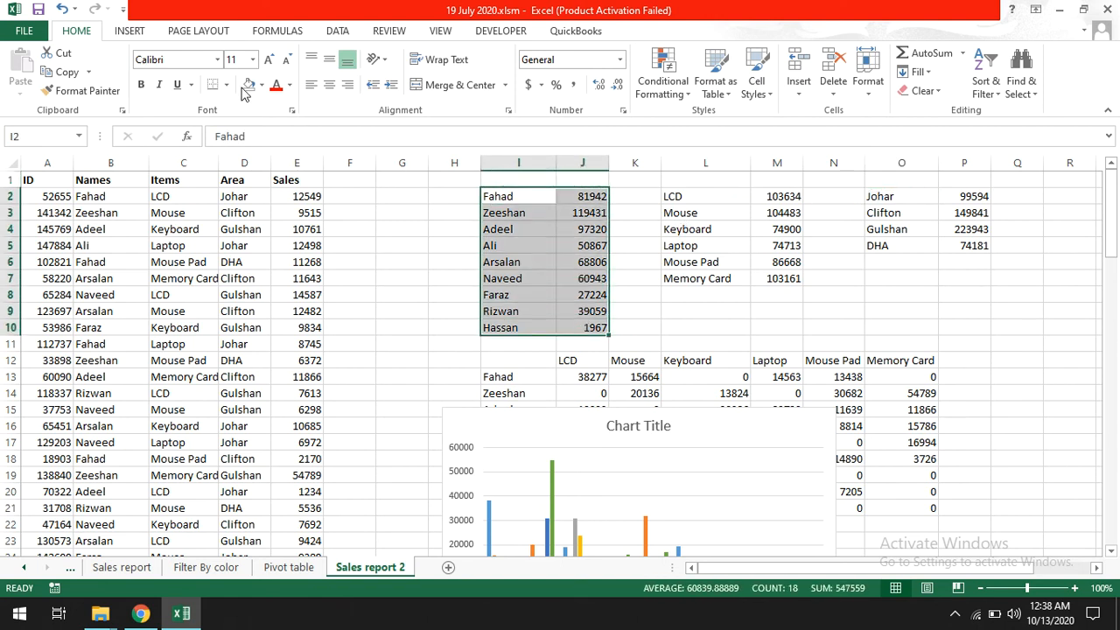
click(130, 30)
click(456, 54)
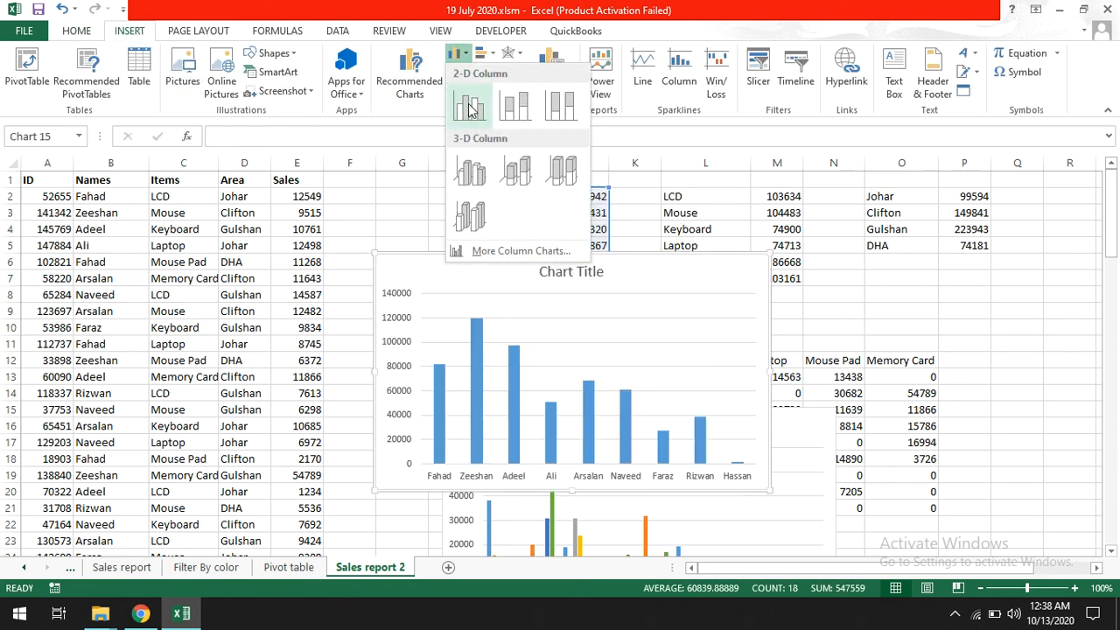
click(470, 108)
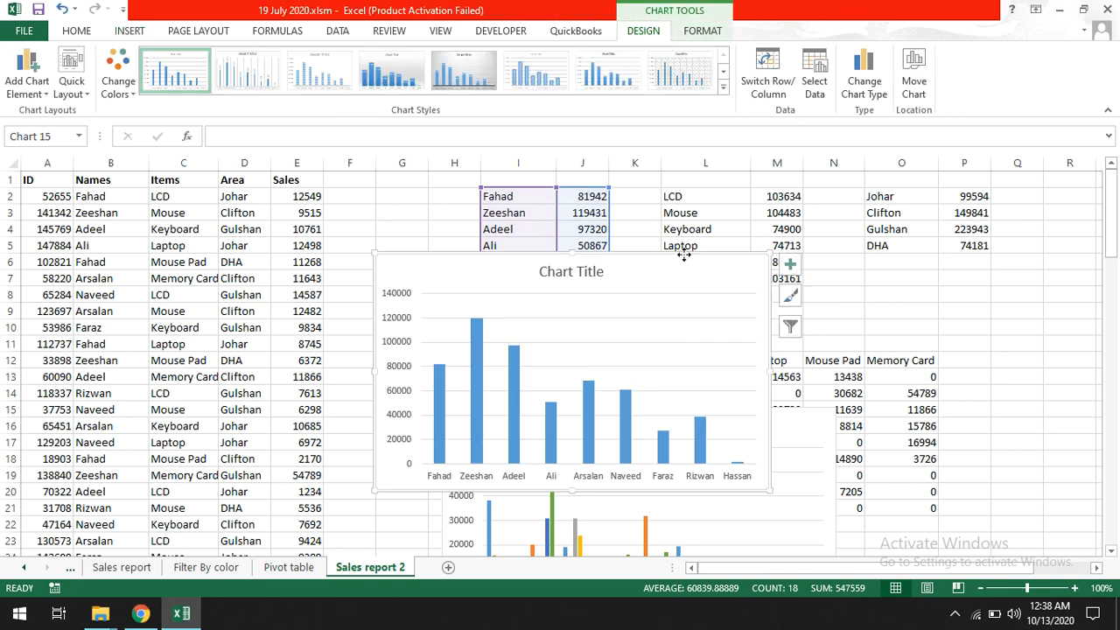
drag(683, 254, 762, 173)
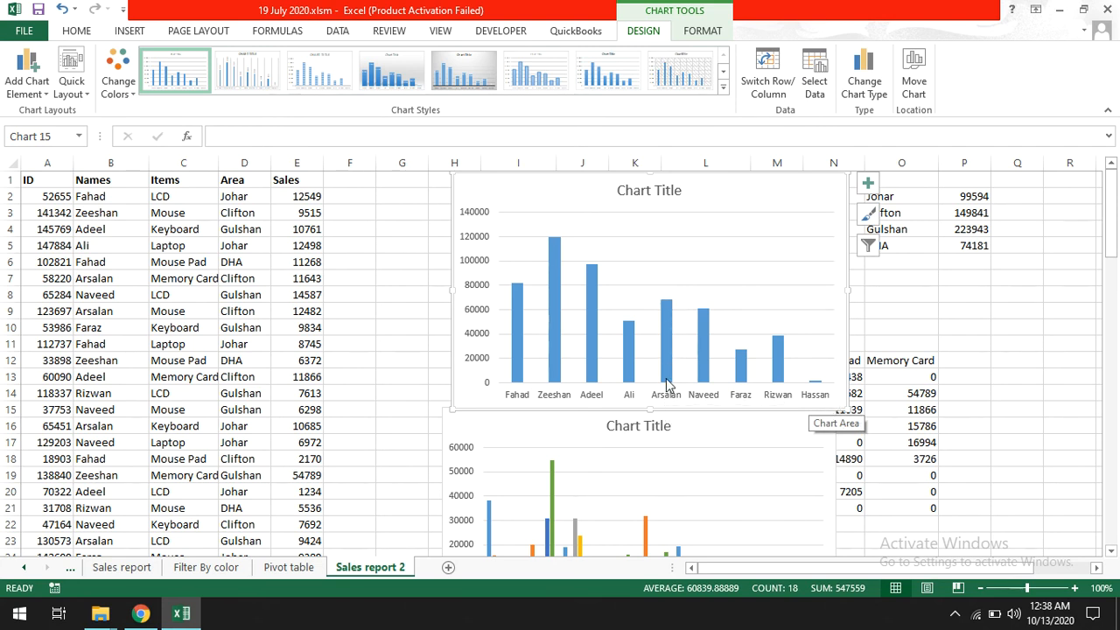
- Set the Memory Card sale for Clifton in E7 to 111643 to test the charts' updating
mouse_move(666, 385)
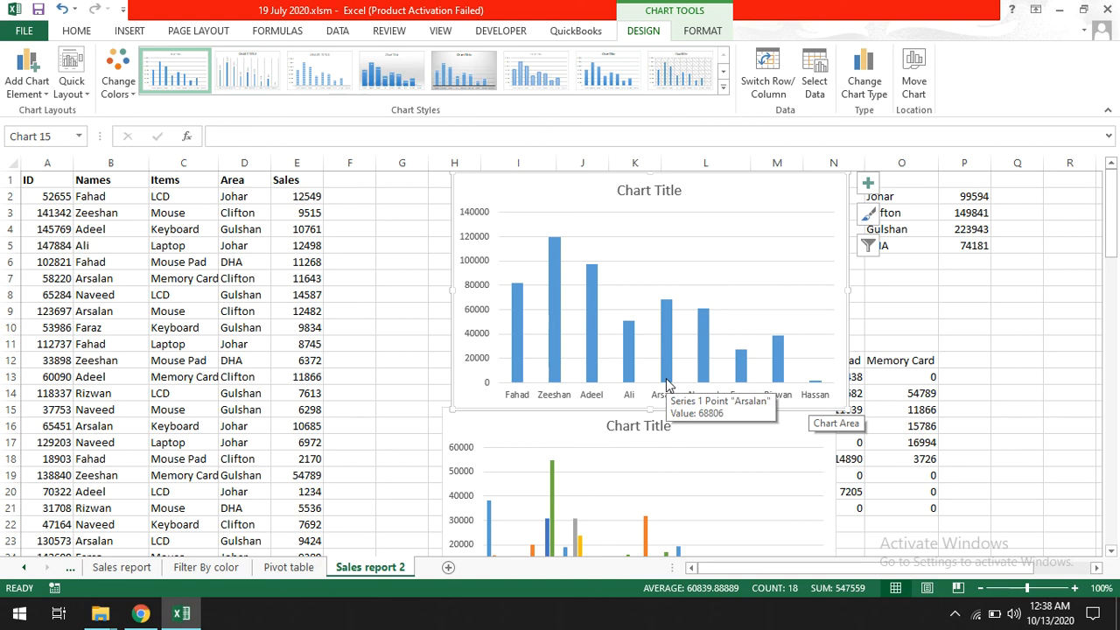
click(114, 282)
drag(274, 276, 285, 276)
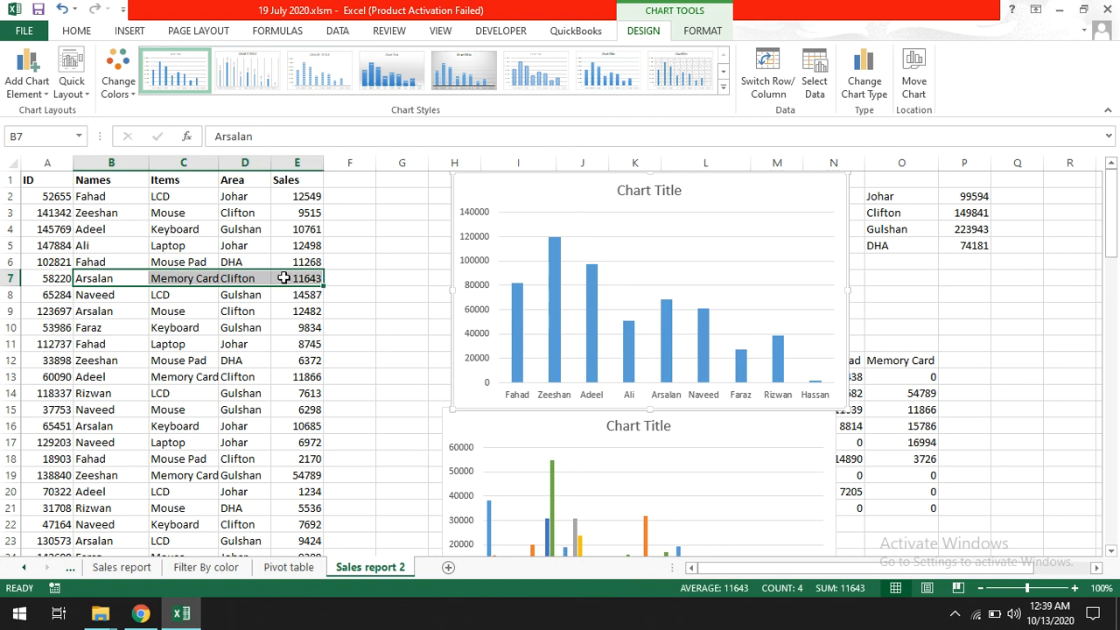
click(304, 277)
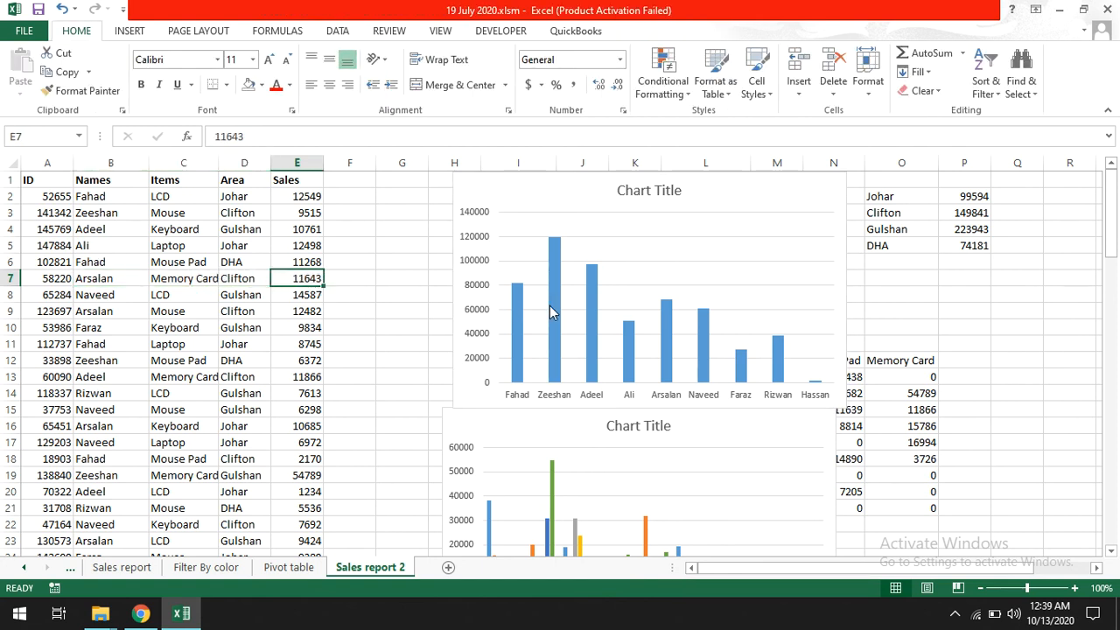
double_click(282, 278)
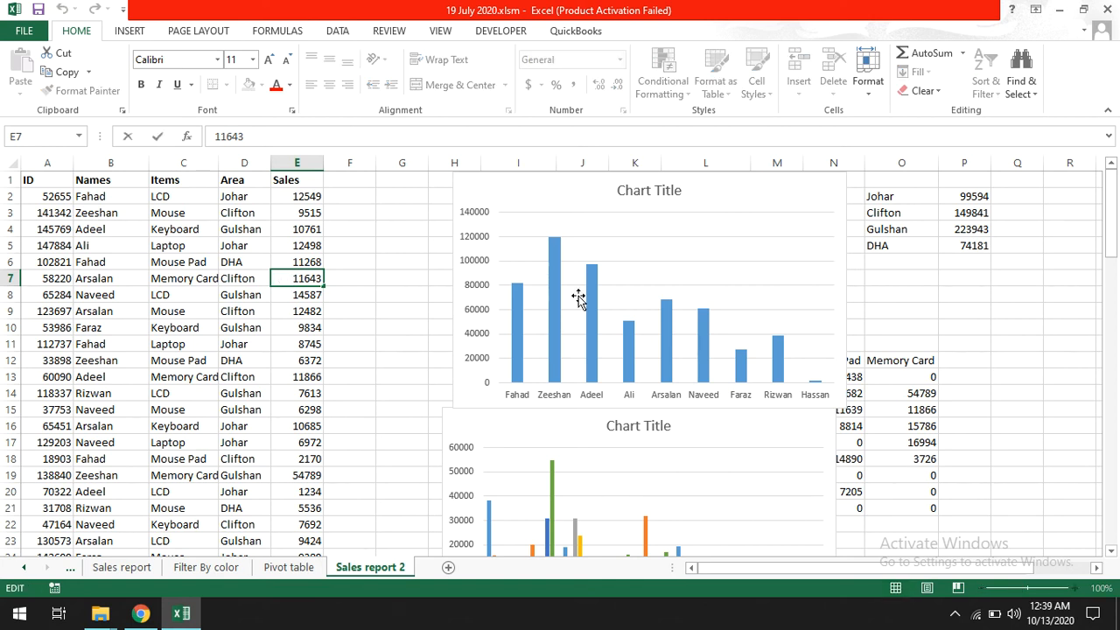
text(1)
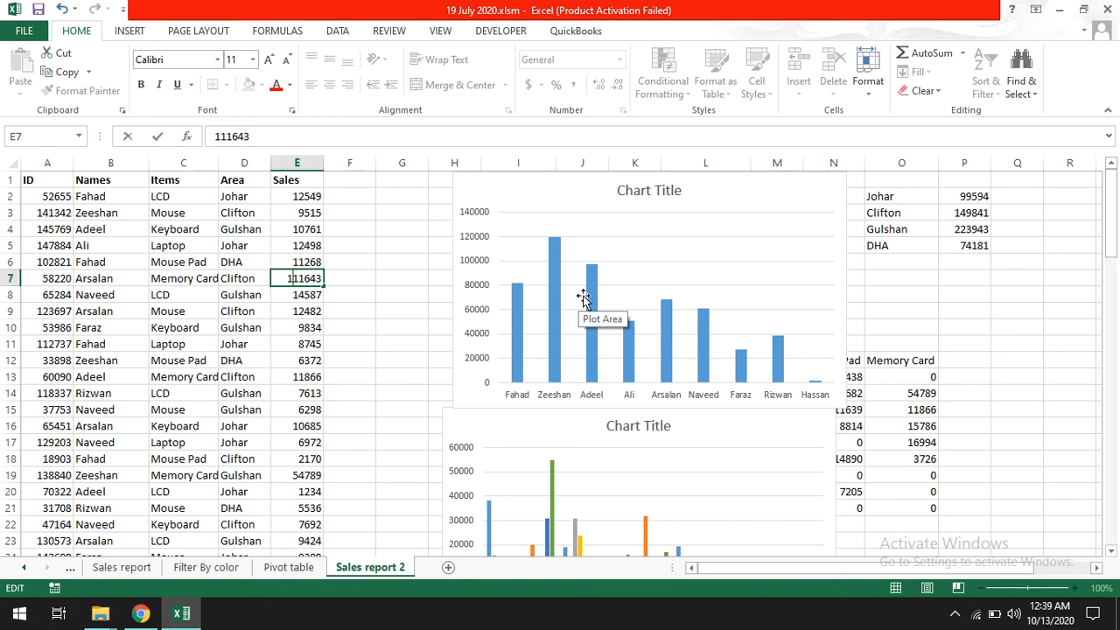
mouse_move(671, 356)
key(Return)
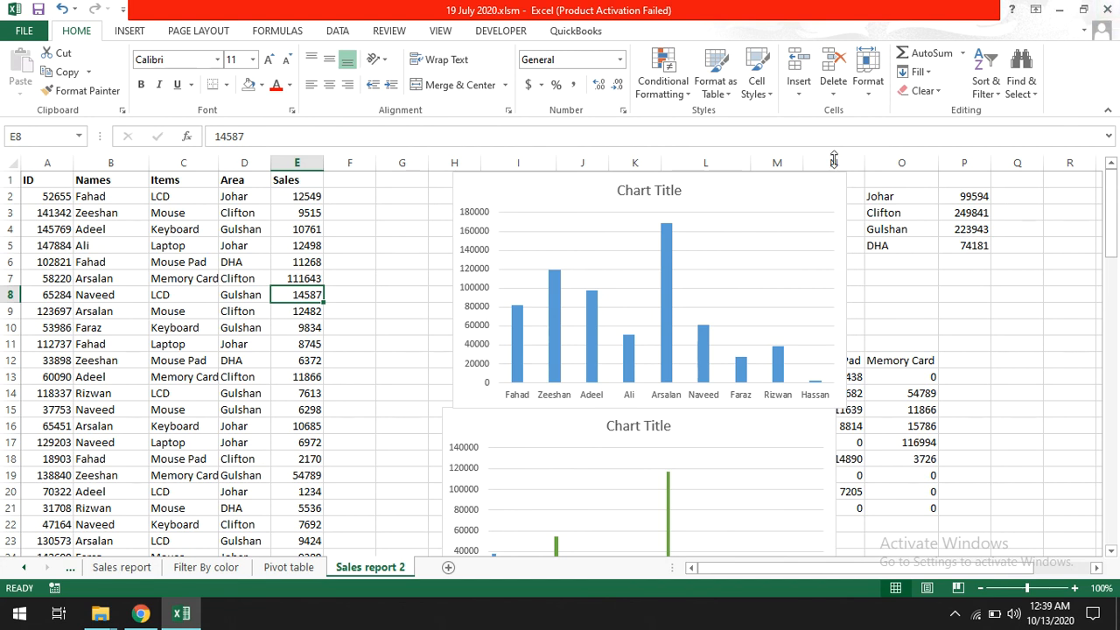
- Clear all source sales records below the ID, Names, Items, Area and Sales headings
click(78, 193)
click(60, 194)
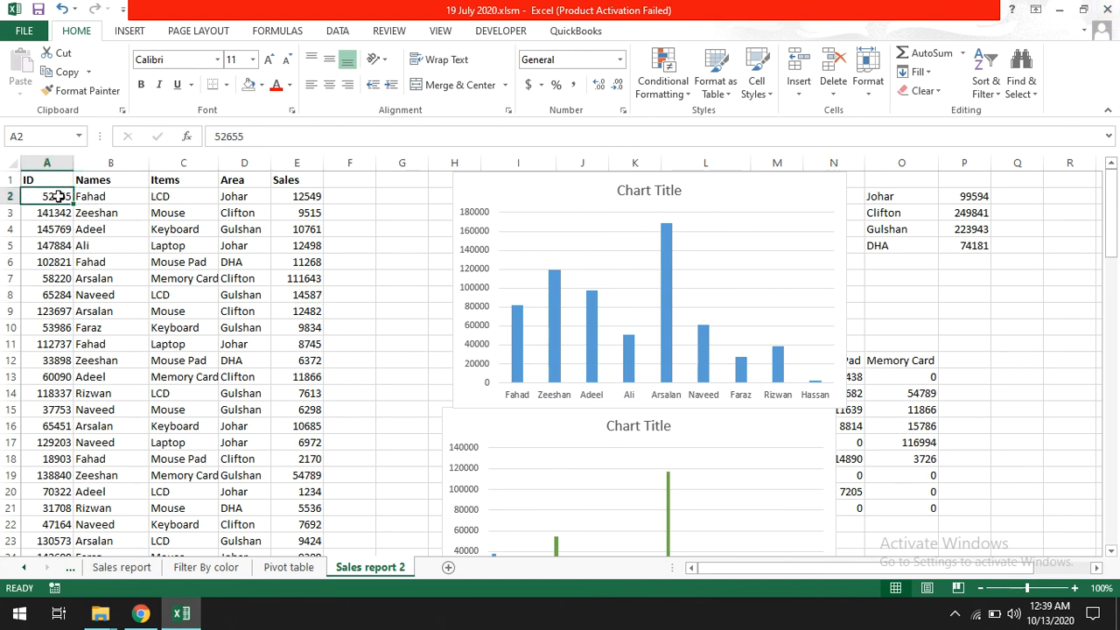
key(ctrl+shift+Right)
key(ctrl+shift+Down)
key(Delete)
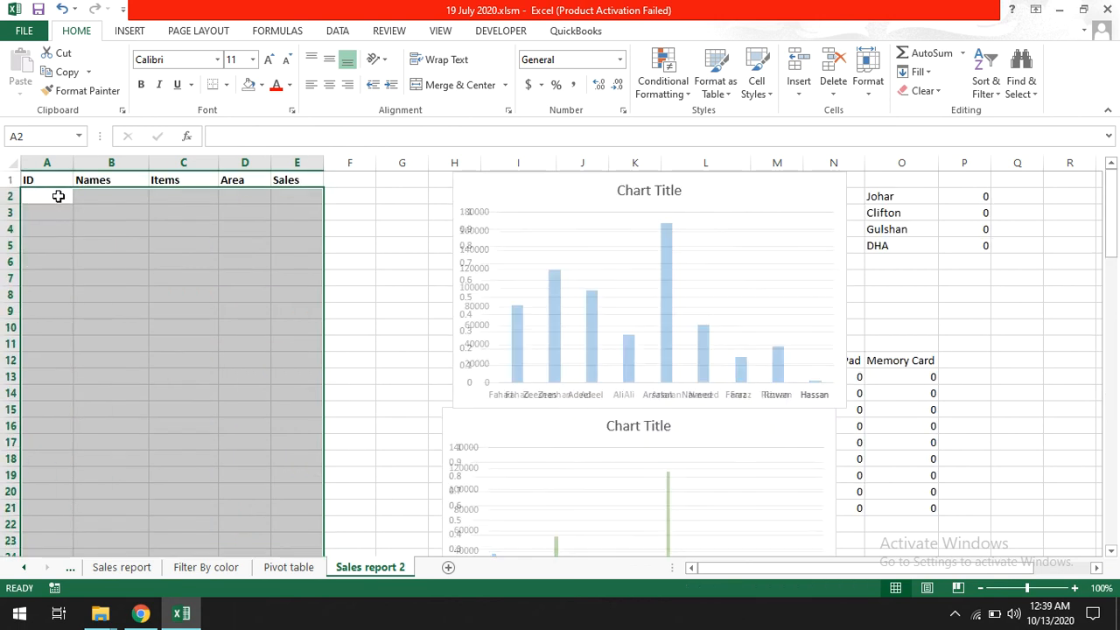
- Enter a record ID in A2 and the salesperson's name in B2 for a test sale
click(55, 196)
text(65465)
key(Tab)
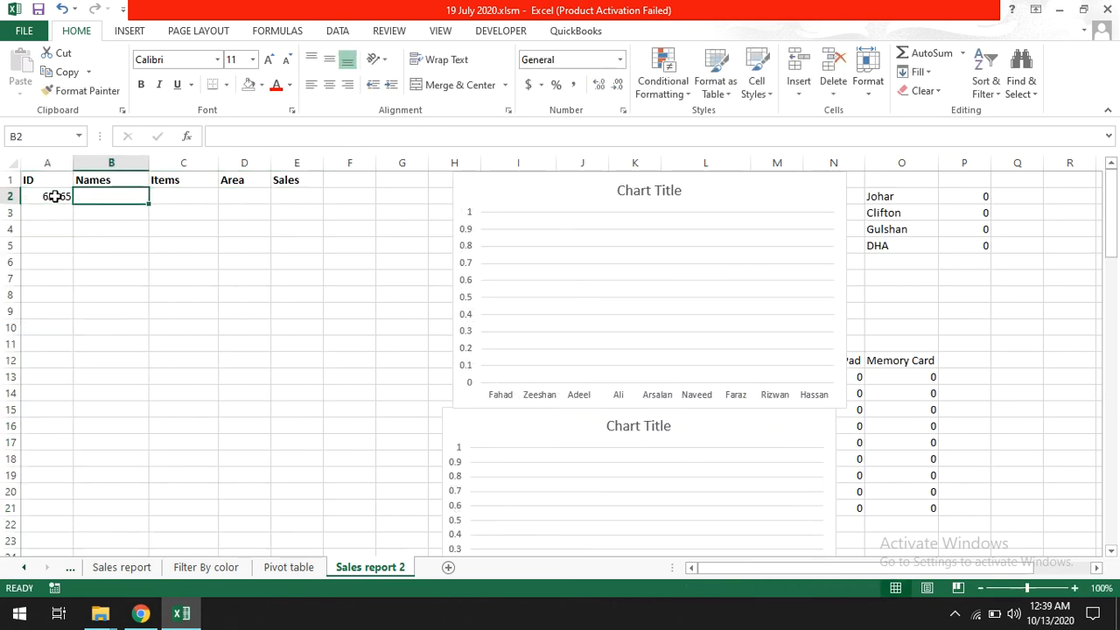
text(Hassan)
key(Tab)
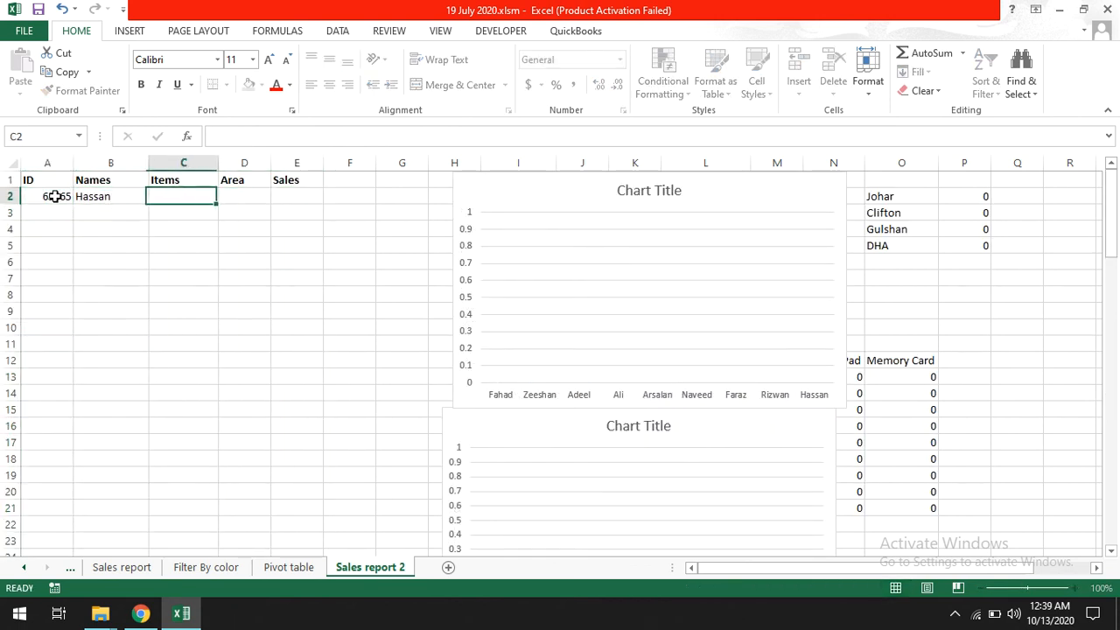
- Complete the test record in row 2 with item Mouse, area DHA and sales 9874
text(DHA)
key(Tab)
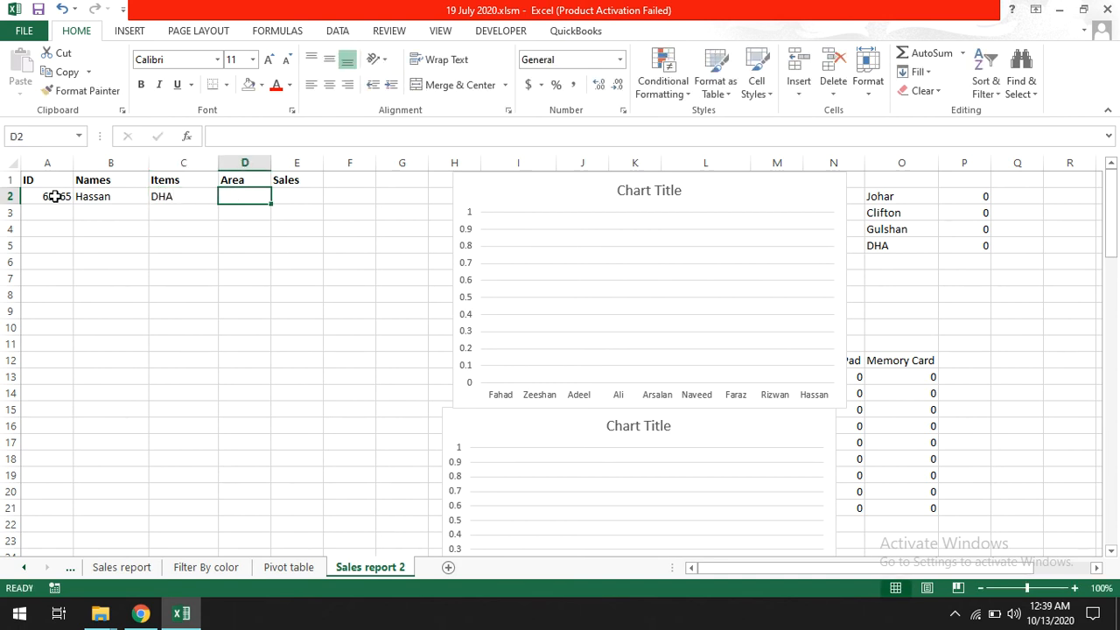
key(Left)
text(Mouse)
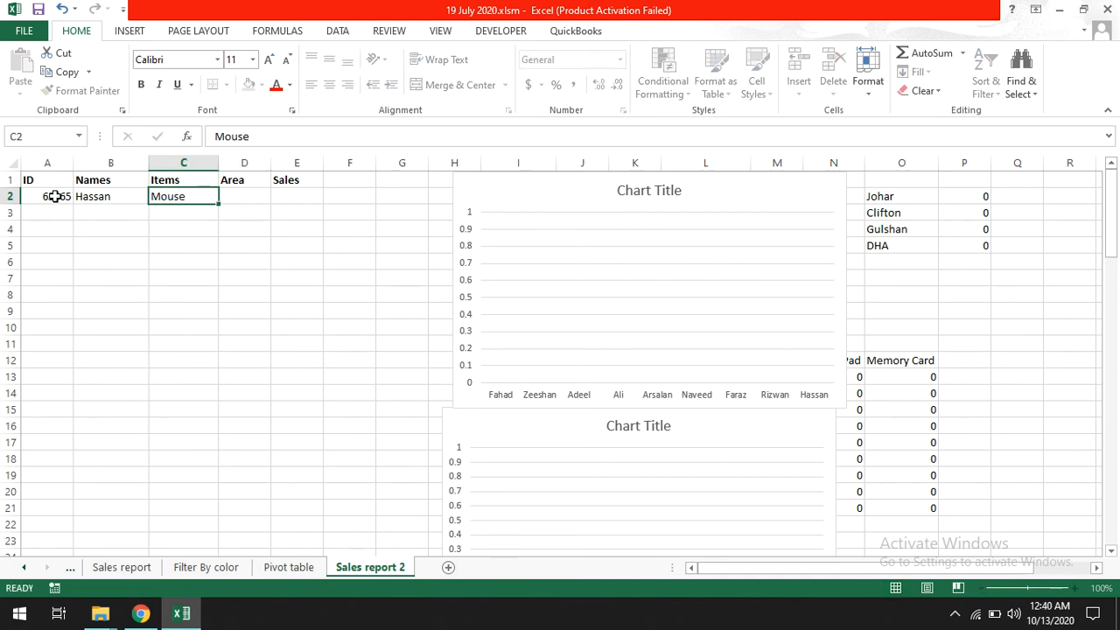
key(Tab)
text(DHA)
key(Tab)
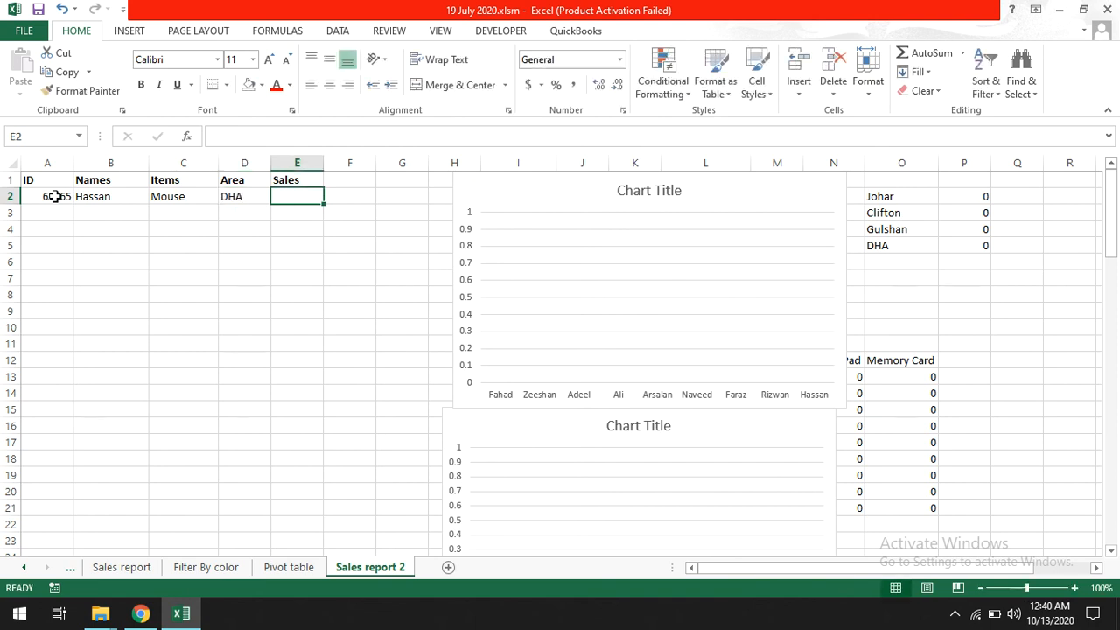
text(9874)
key(Return)
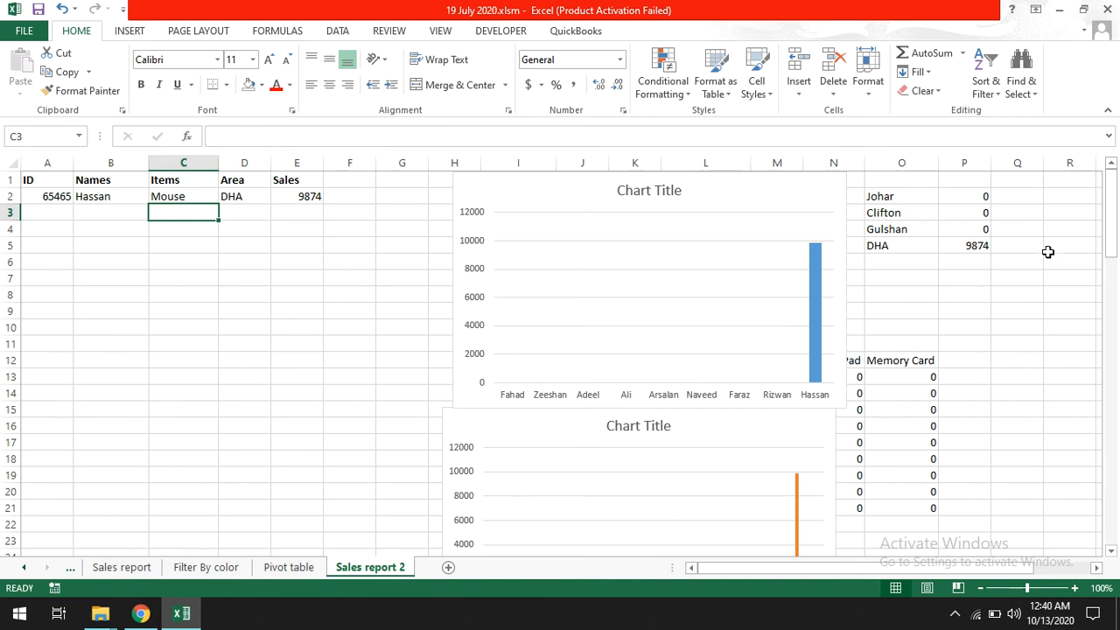
- Undo the test record entries and the clearing of the source sales records
click(62, 9)
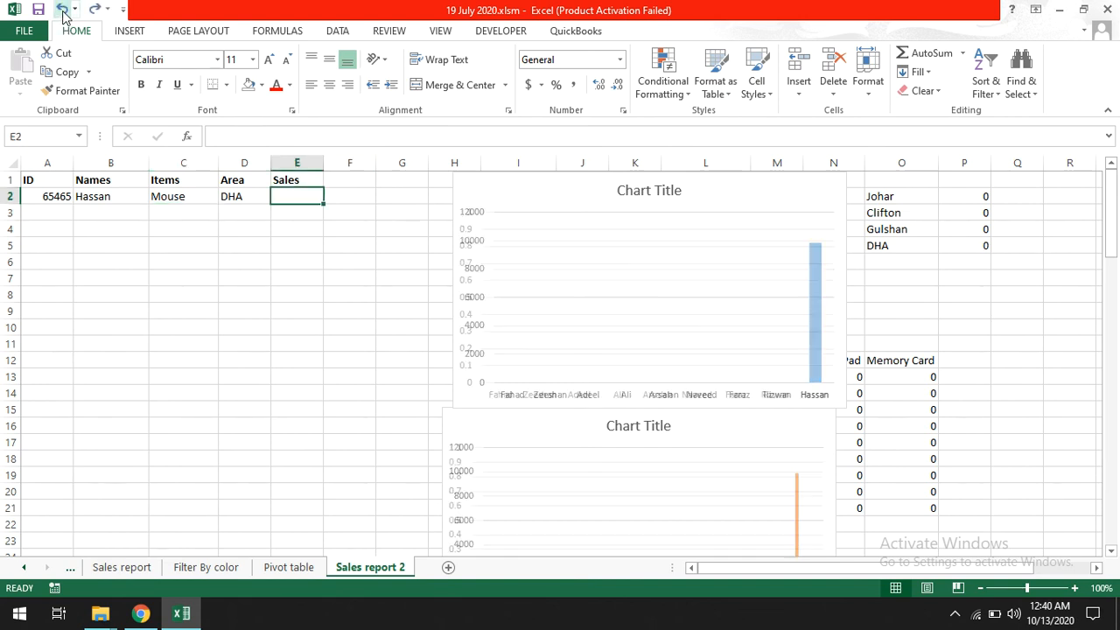
click(62, 9)
click(62, 8)
click(62, 9)
click(62, 9)
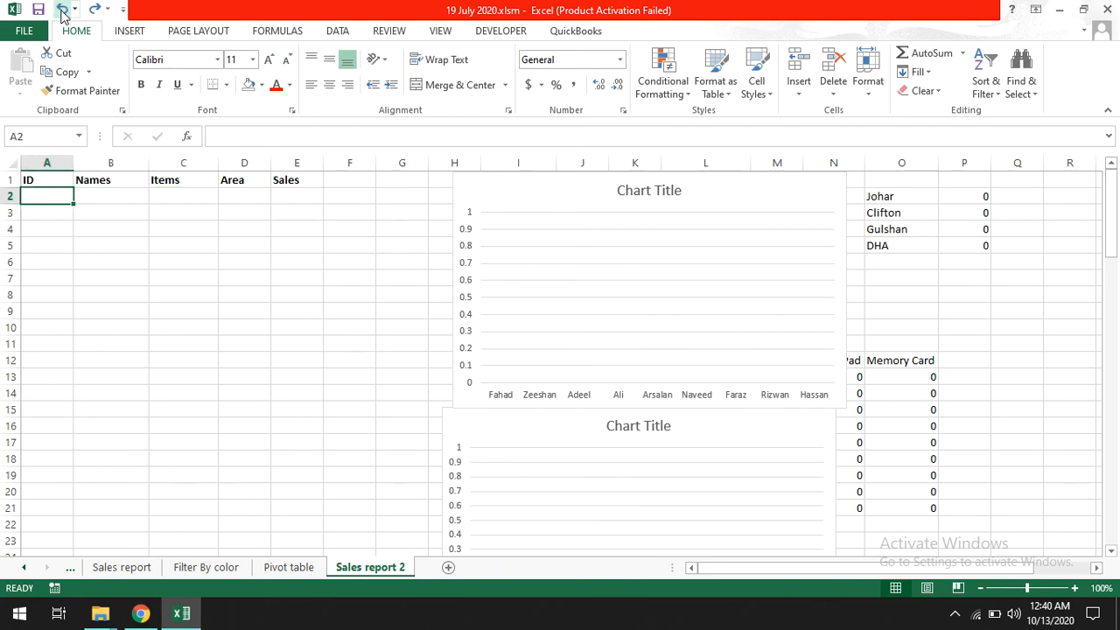
click(62, 9)
click(807, 190)
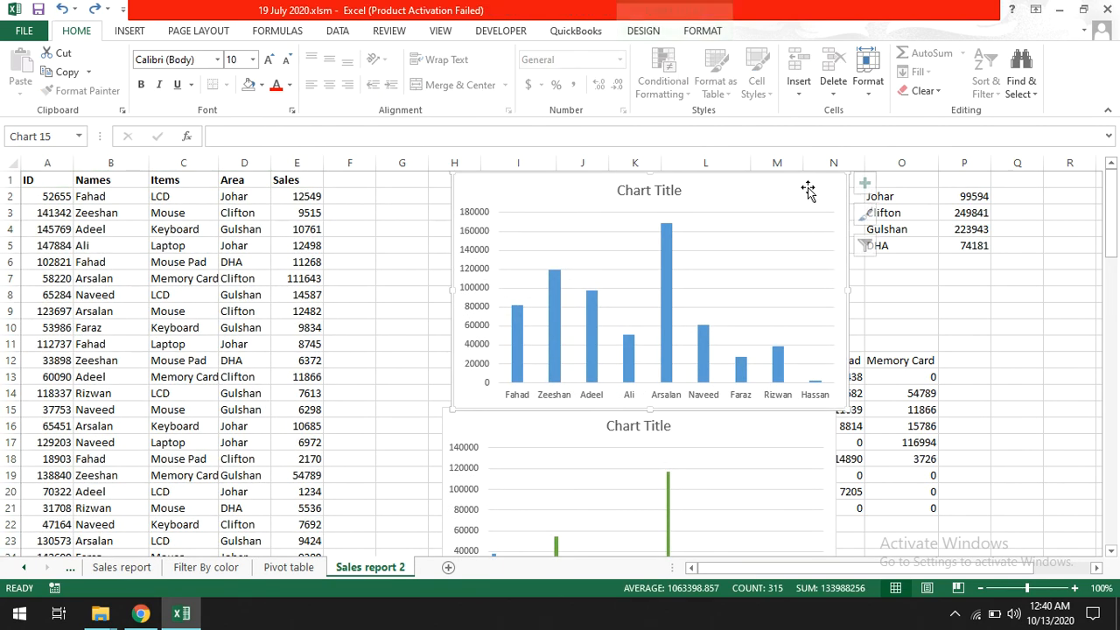
click(643, 35)
click(700, 35)
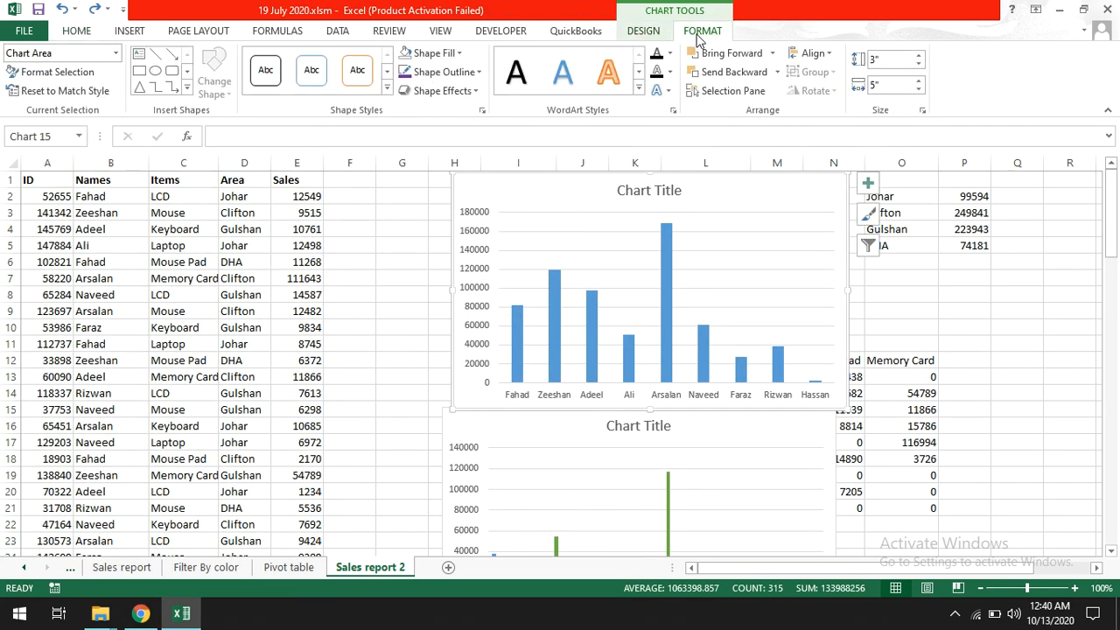
click(651, 35)
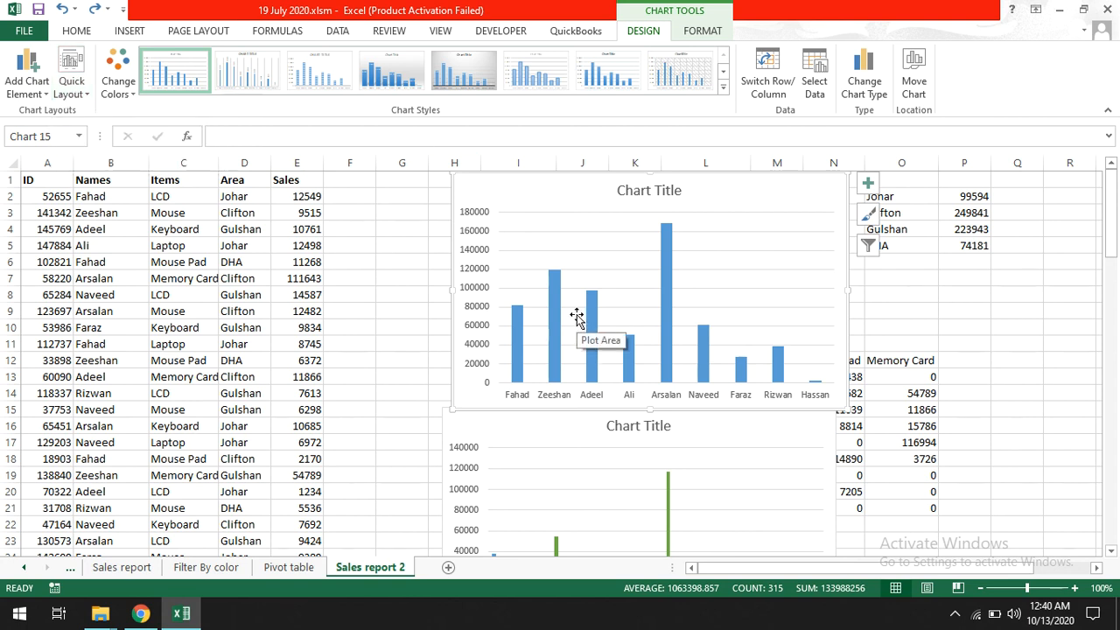
mouse_move(555, 311)
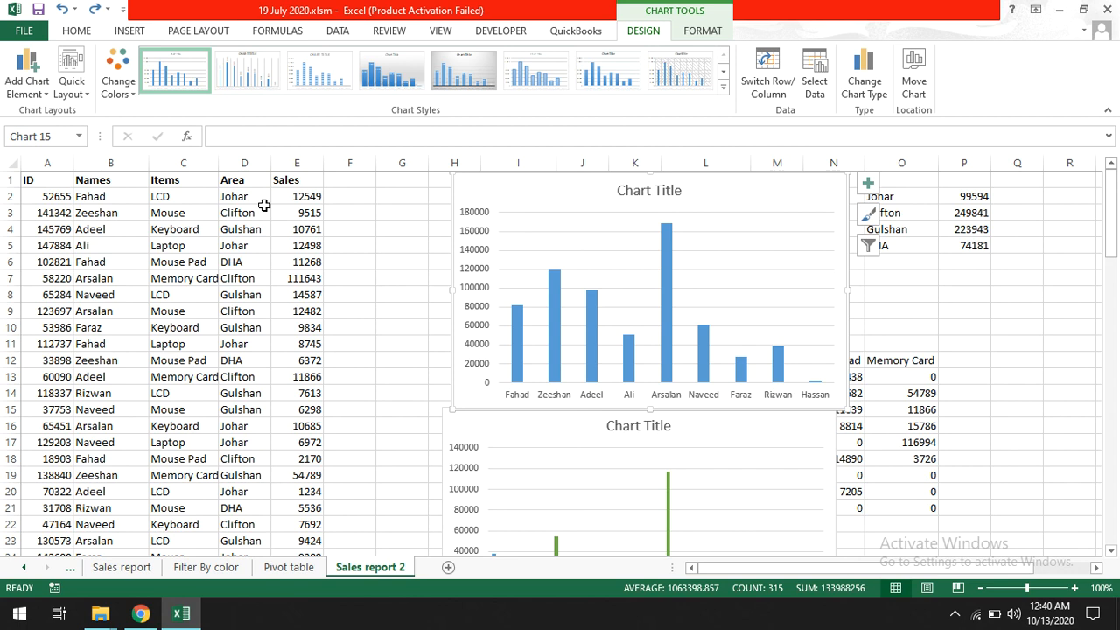
click(951, 619)
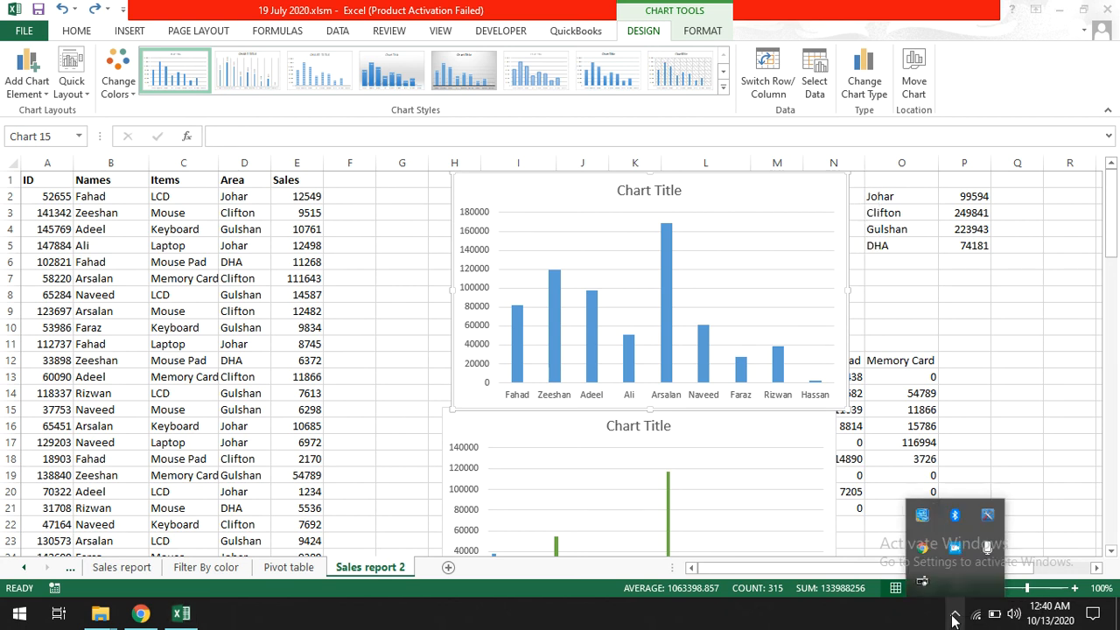